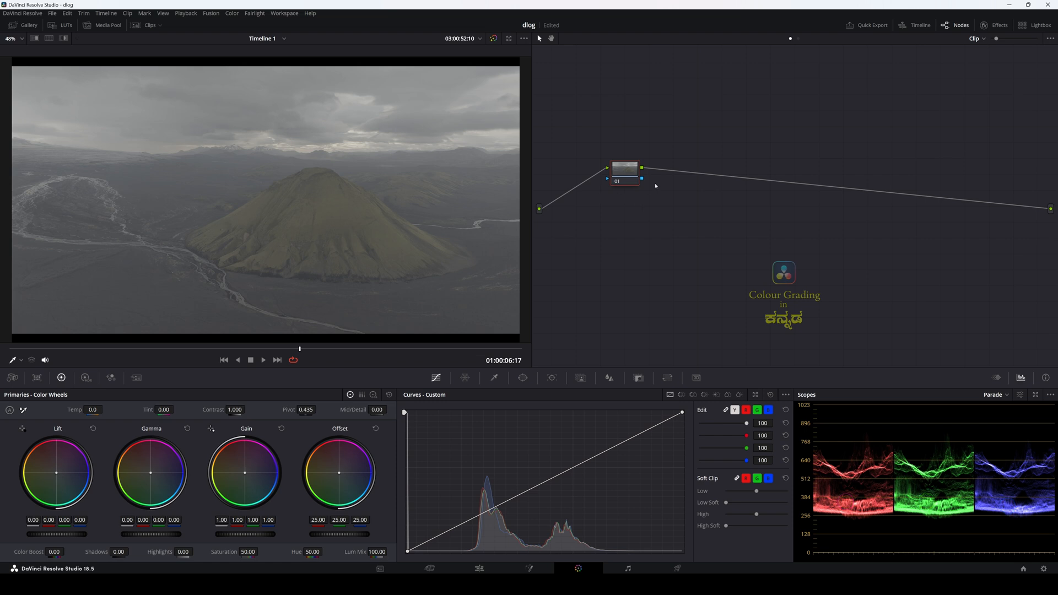
# Step: Add a serial node after node 01, place it near the lower end of the graph and label it cst
pyautogui.hotkey('alt', 's')
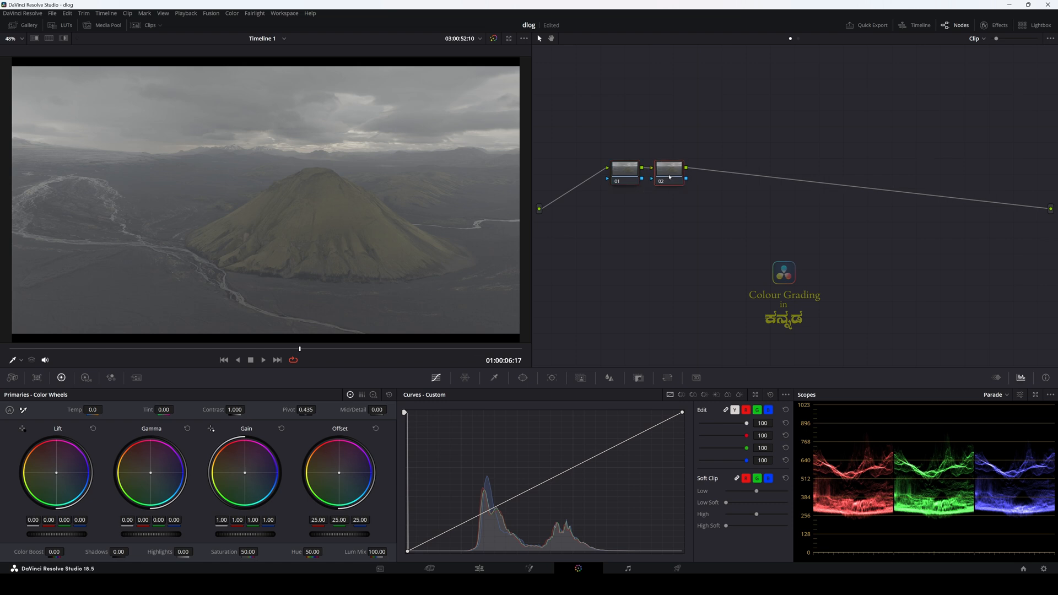
pyautogui.moveTo(670, 175); pyautogui.dragTo(870, 312)
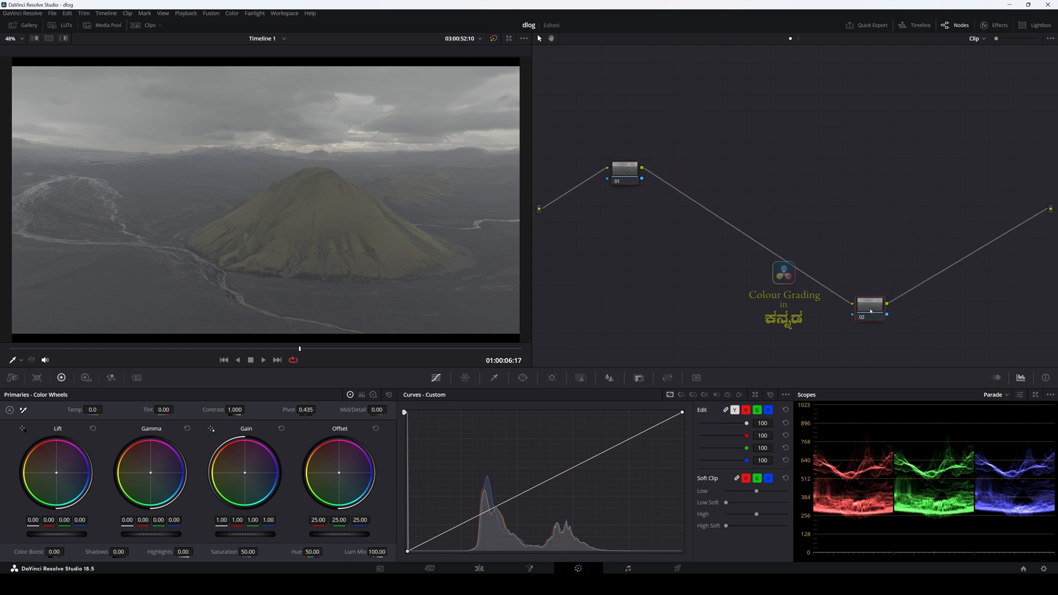
pyautogui.write('cst')
pyautogui.moveTo(867, 310); pyautogui.dragTo(815, 321)
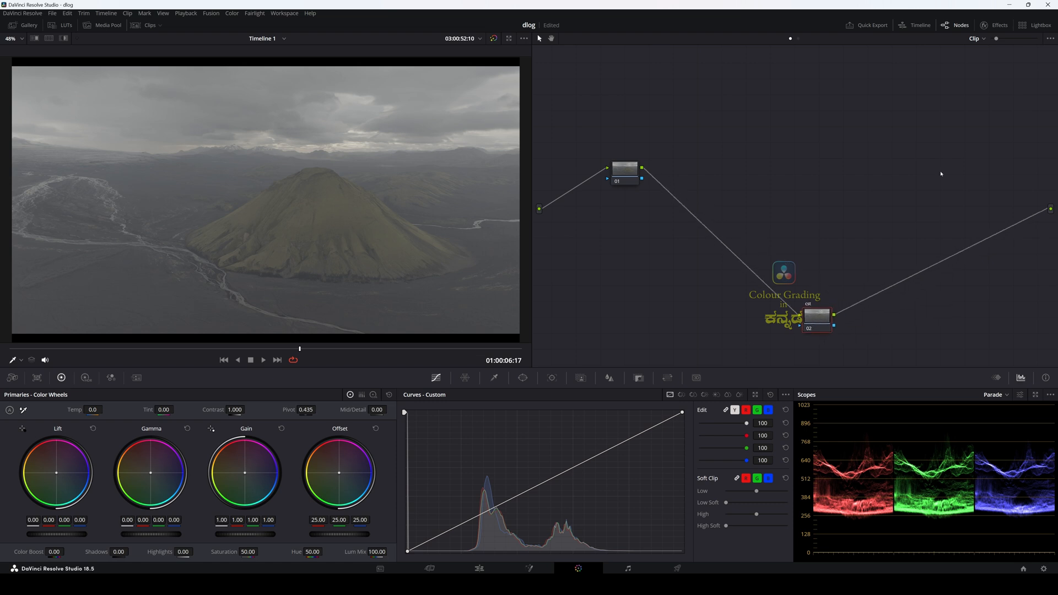
# Step: Search the effects library for the Color Space Transform effect and apply it to the cst node
pyautogui.click(996, 25)
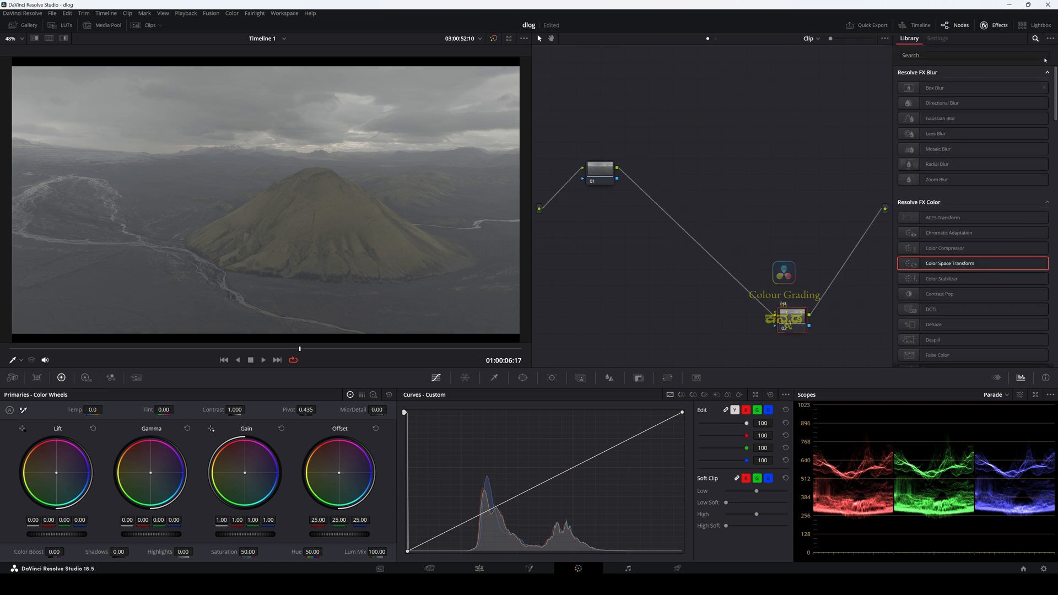
pyautogui.click(991, 57)
pyautogui.write('coo')
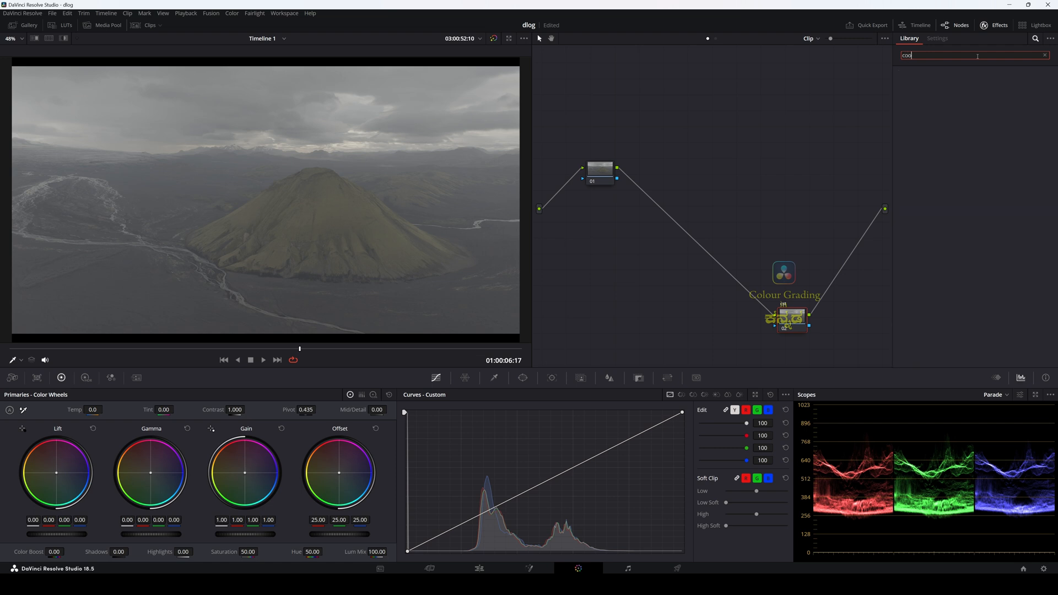
pyautogui.press('BackSpace')
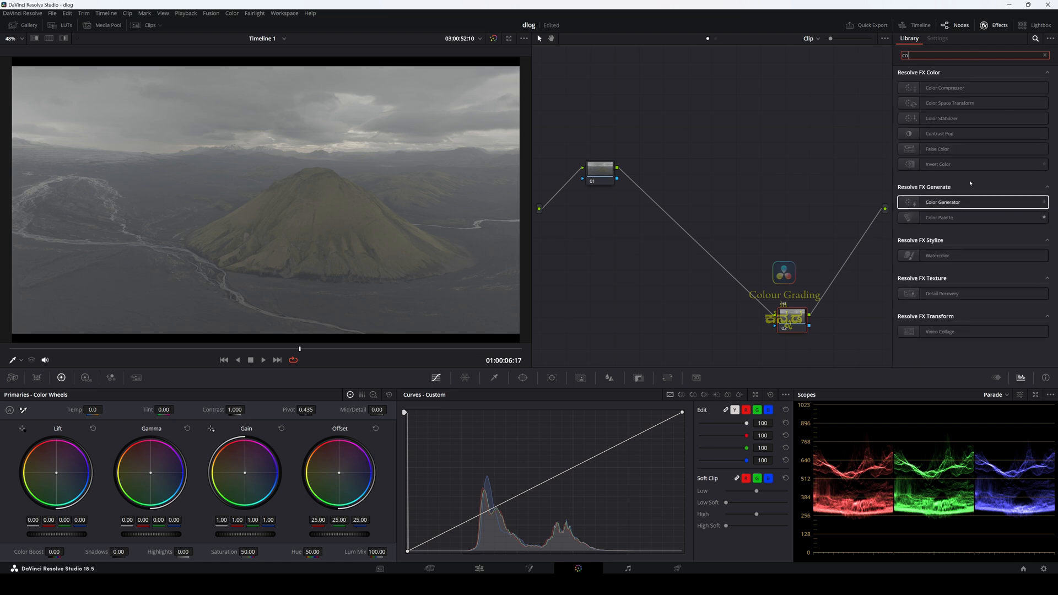
pyautogui.click(940, 103)
pyautogui.moveTo(940, 104); pyautogui.dragTo(885, 116)
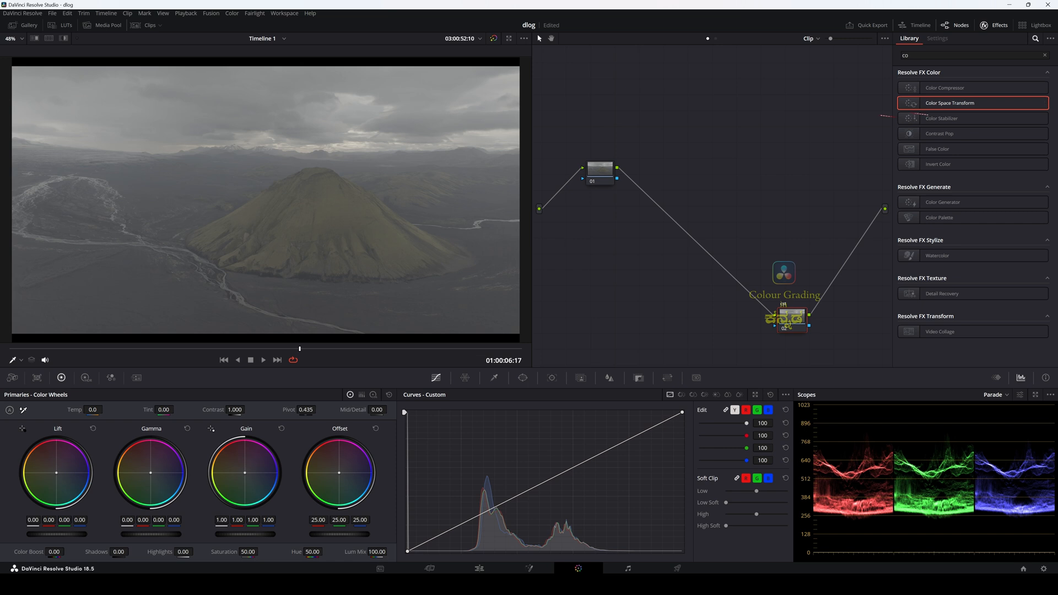
pyautogui.moveTo(788, 322); pyautogui.dragTo(791, 326)
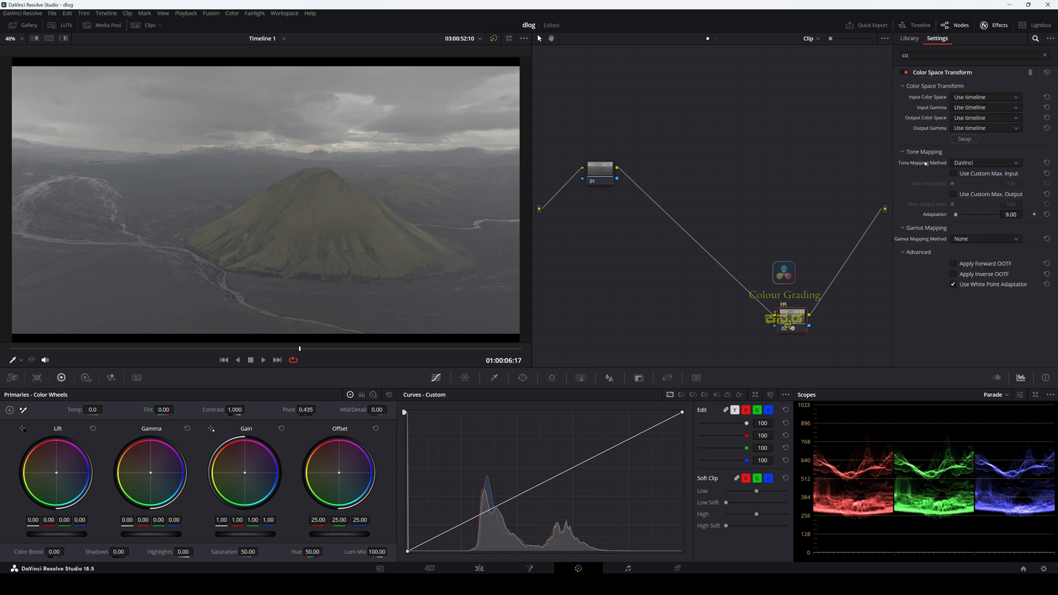
# Step: Set the transform's input color space to DJI D-Gamut and its input gamma to DJI D-Log
pyautogui.click(965, 98)
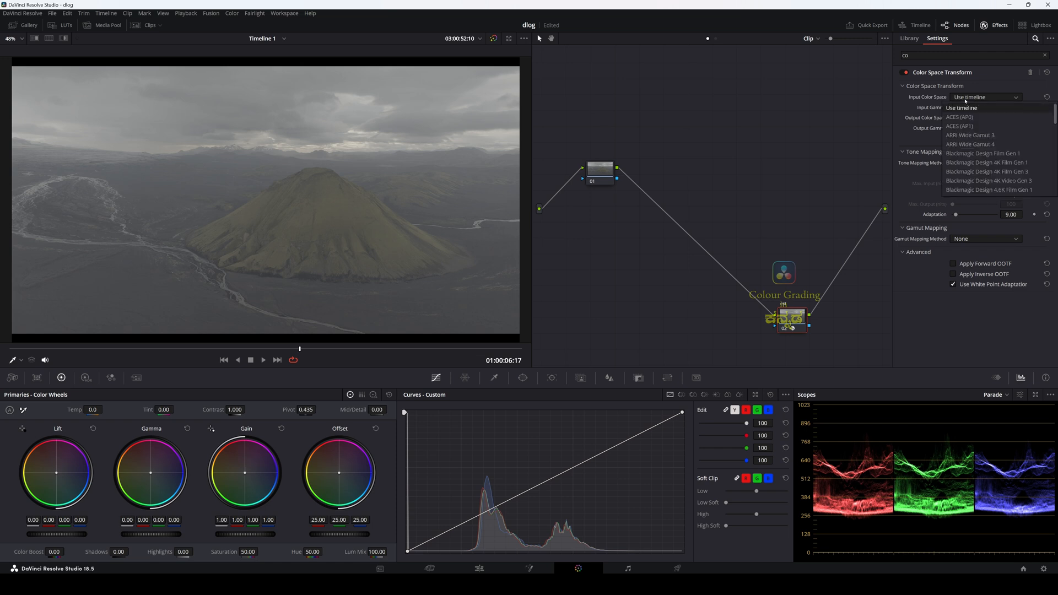
pyautogui.scroll(-4, 980, 160)
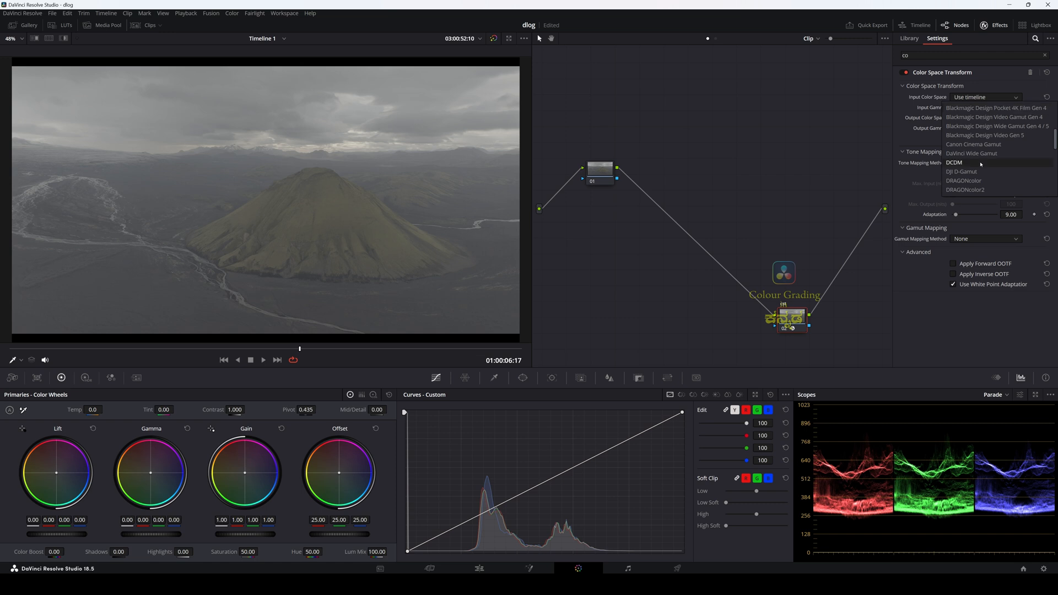
pyautogui.click(969, 173)
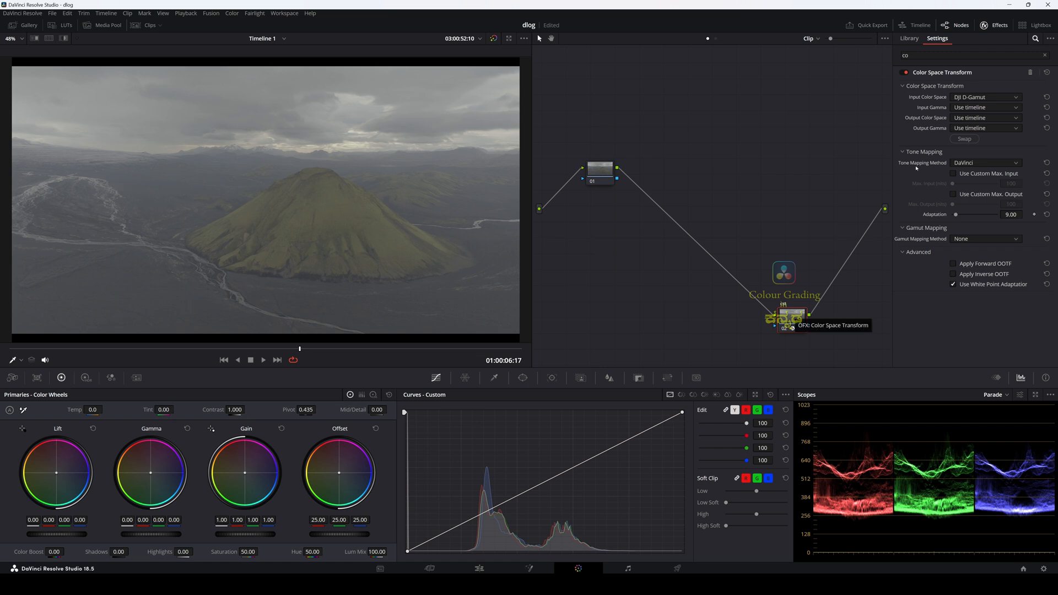
pyautogui.click(974, 109)
pyautogui.scroll(-5, 973, 165)
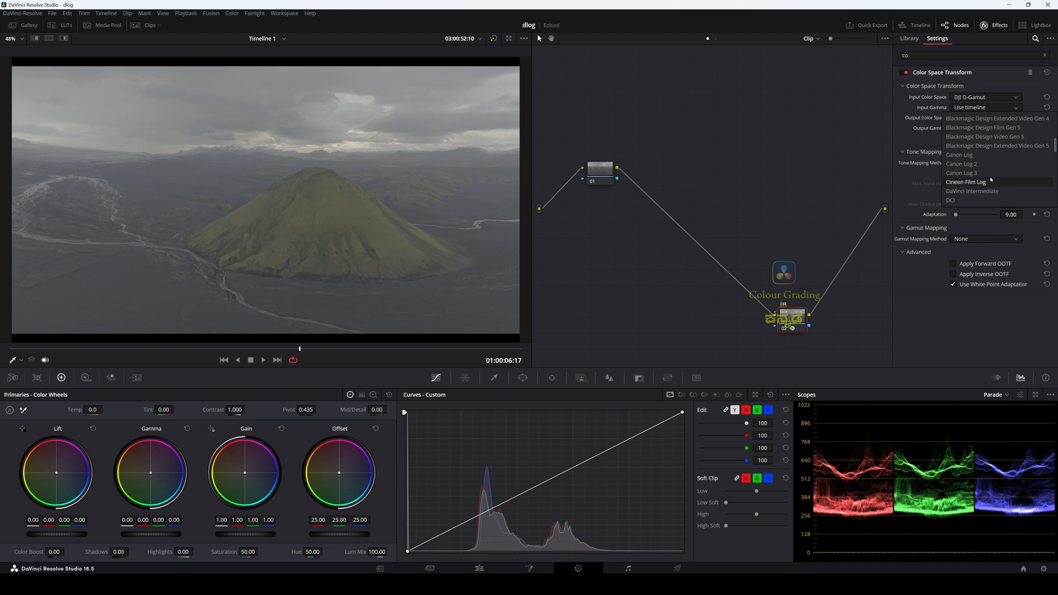
pyautogui.scroll(-2, 989, 181)
pyautogui.click(962, 182)
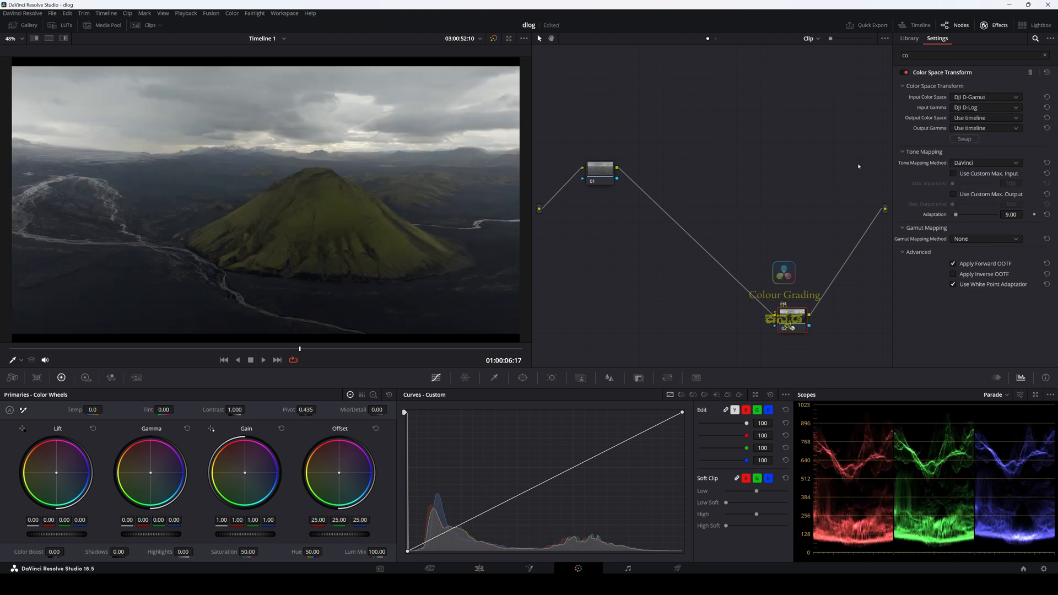
# Step: Set the transform's output color space to Rec.709 and its output gamma to Gamma 2.4, and close the effects library
pyautogui.click(973, 118)
pyautogui.scroll(-3, 973, 188)
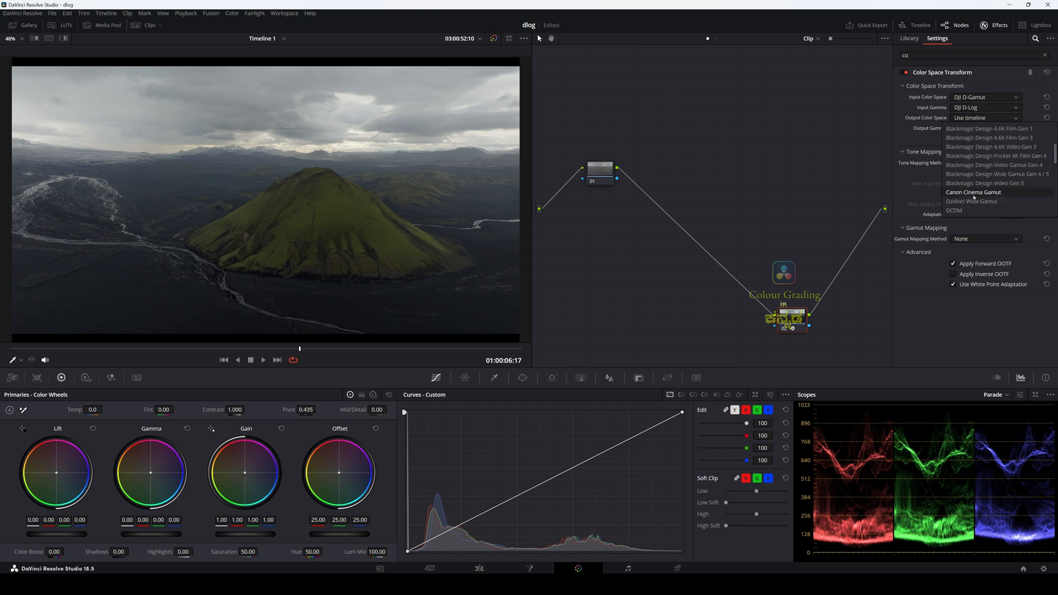
pyautogui.scroll(-5, 972, 199)
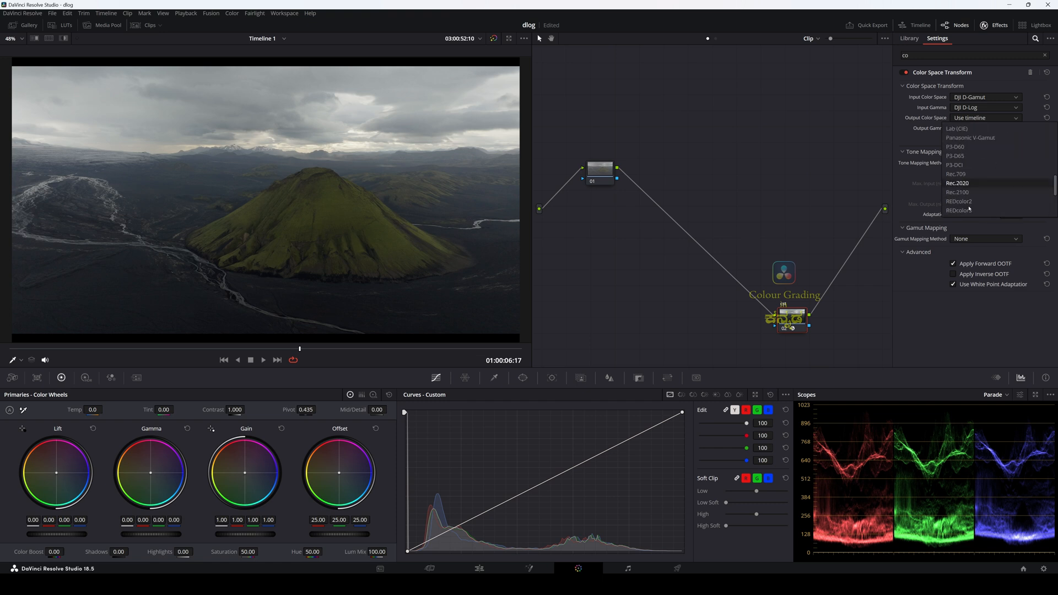
pyautogui.click(986, 175)
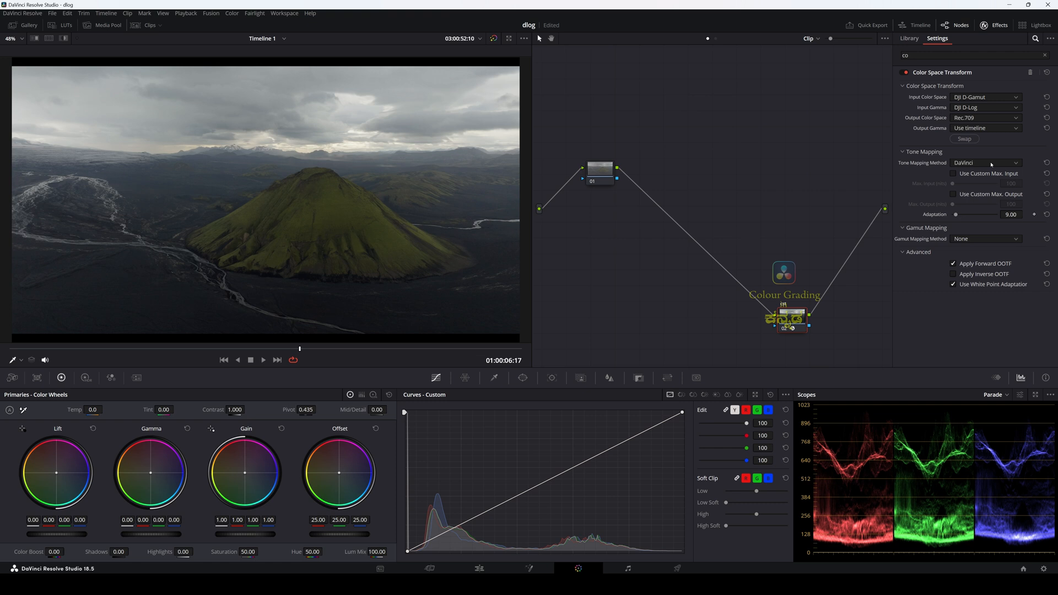
pyautogui.click(971, 129)
pyautogui.scroll(-4, 978, 193)
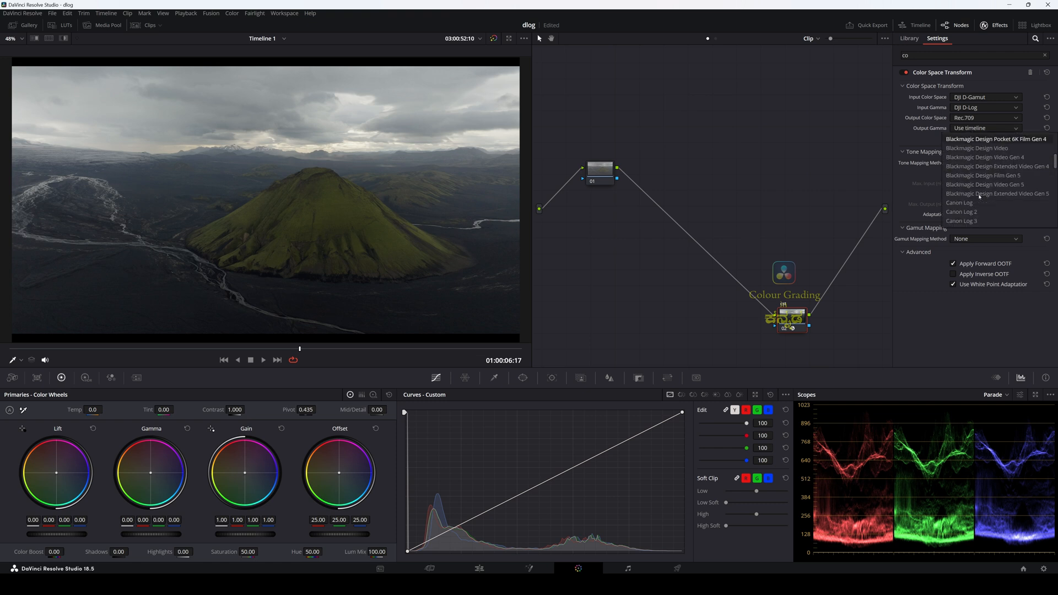
pyautogui.scroll(-3, 978, 193)
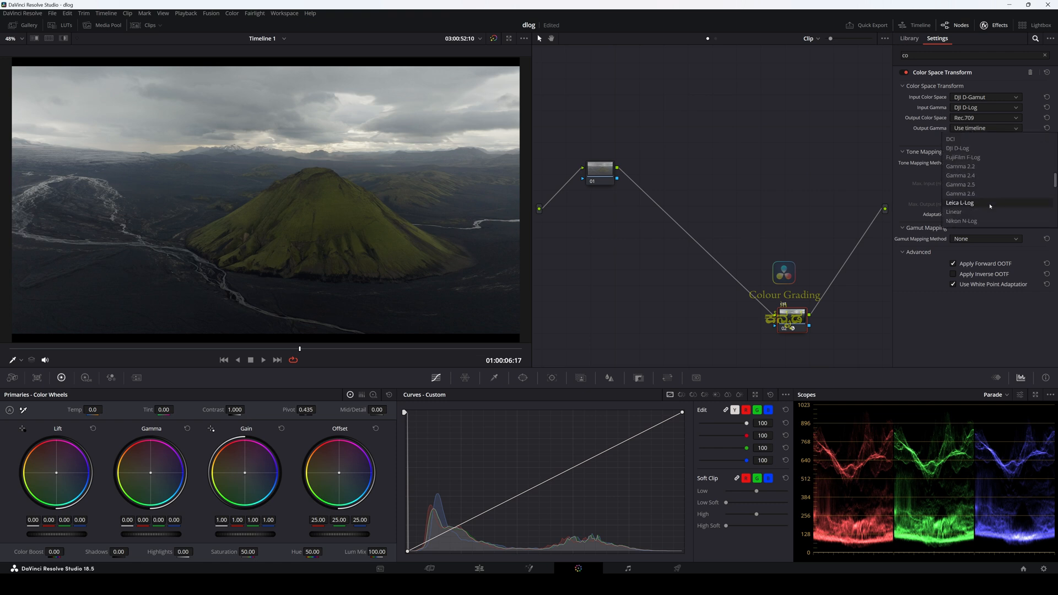
pyautogui.click(974, 176)
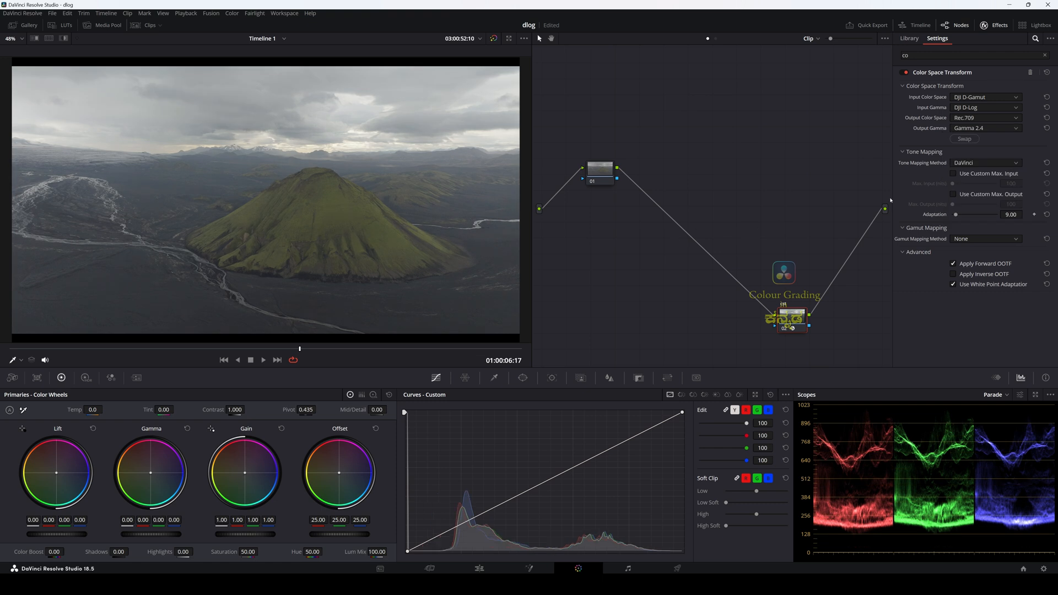
pyautogui.click(985, 26)
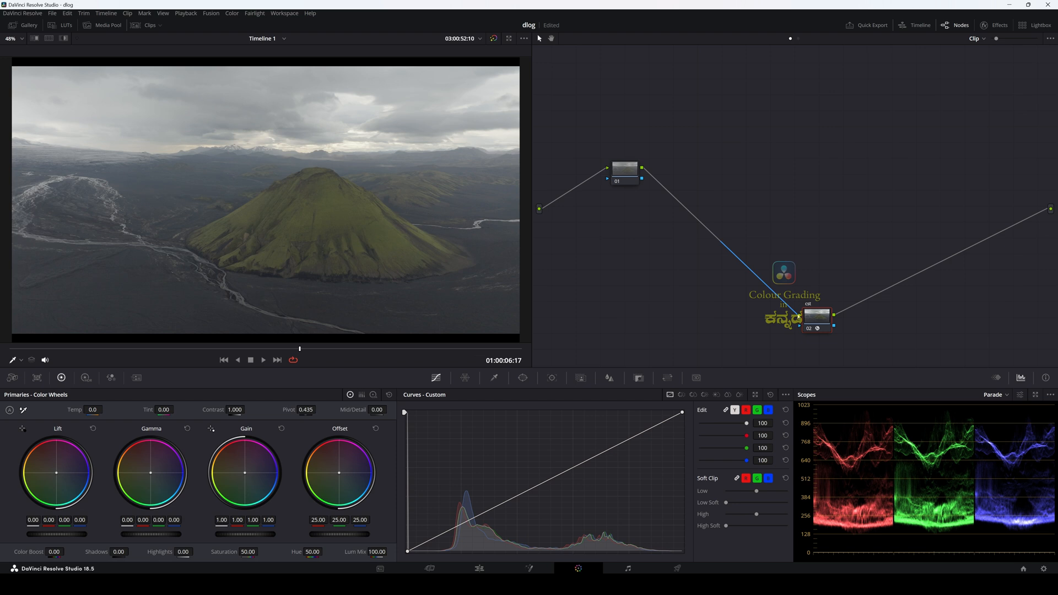
# Step: Label the first node prim and adjust its position slightly in the node graph
pyautogui.click(624, 171)
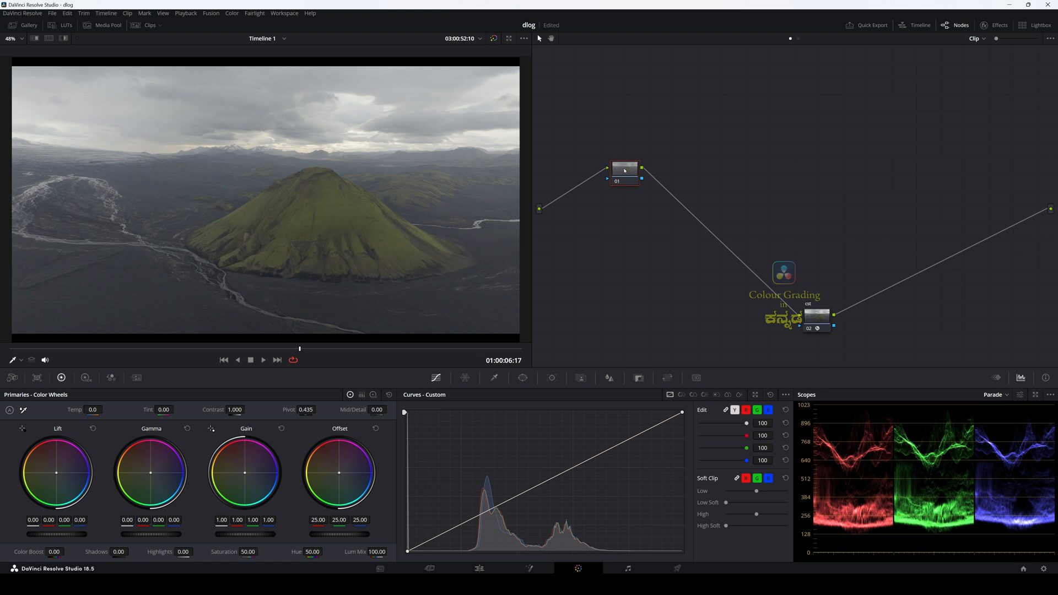
pyautogui.write('prim')
pyautogui.moveTo(626, 177); pyautogui.dragTo(624, 163)
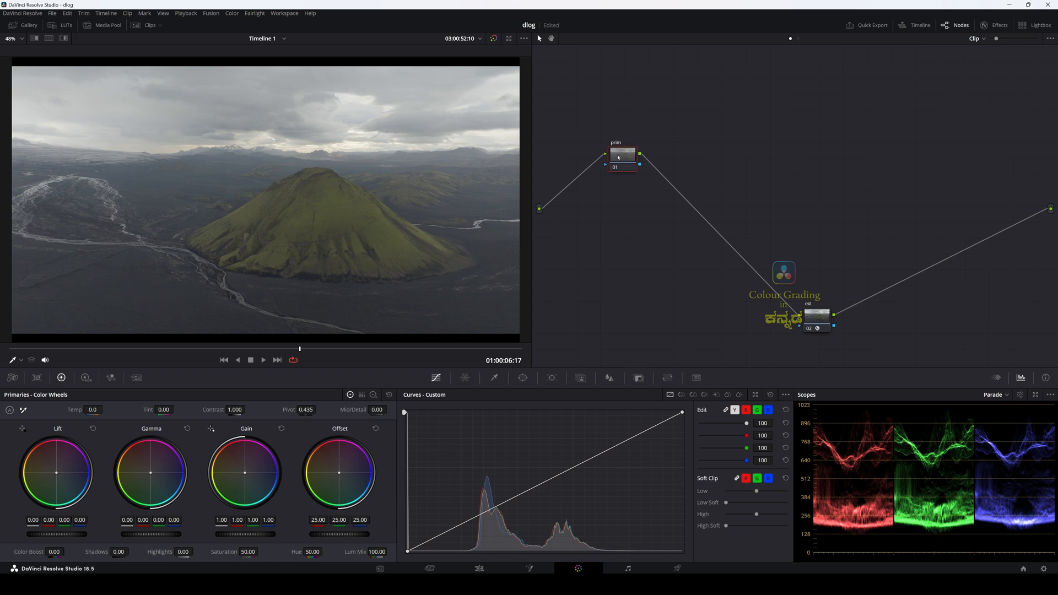
pyautogui.moveTo(618, 157)
pyautogui.mouseDown()
pyautogui.moveTo(700, 164)
pyautogui.moveTo(615, 169)
pyautogui.mouseUp()
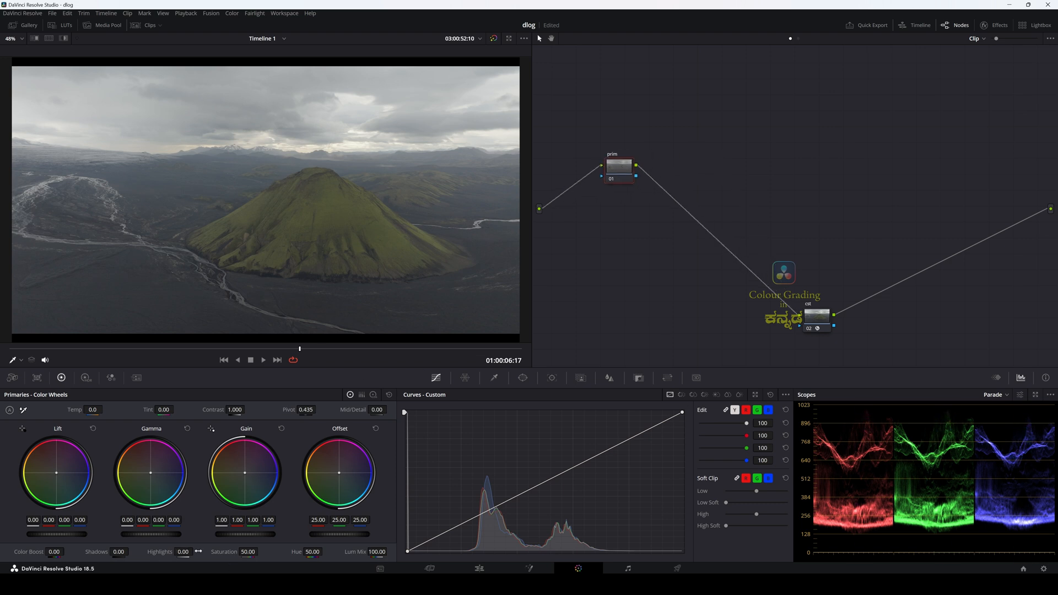
# Step: Balance exposure on the prim node with Highlights at -46.00, Lift -0.06, Gamma 0.01 and Gain 1.09
pyautogui.moveTo(198, 552); pyautogui.dragTo(169, 551)
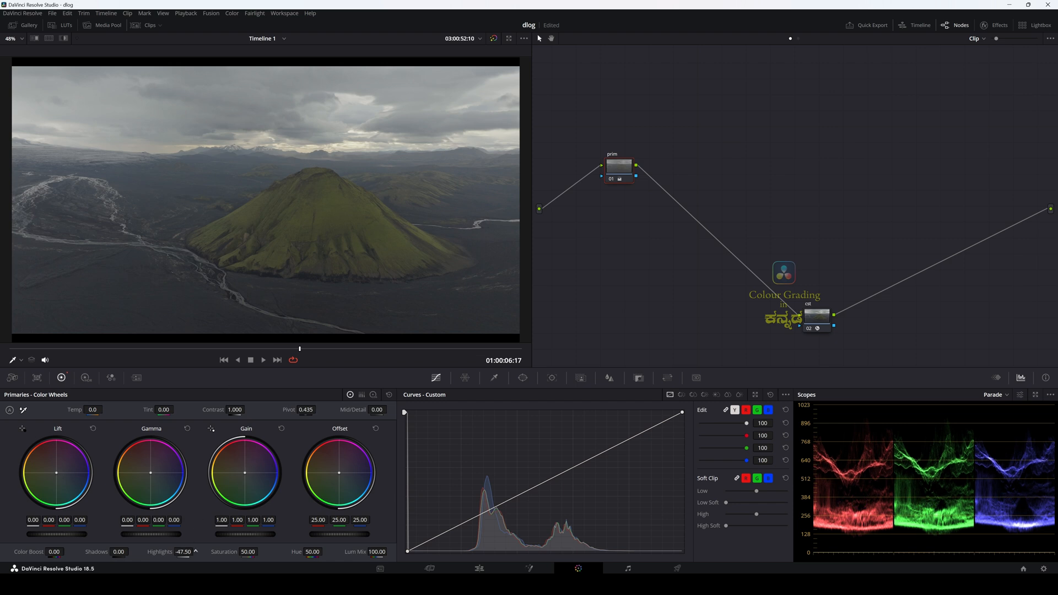
pyautogui.moveTo(195, 551); pyautogui.dragTo(197, 551)
pyautogui.moveTo(57, 534); pyautogui.dragTo(49, 534)
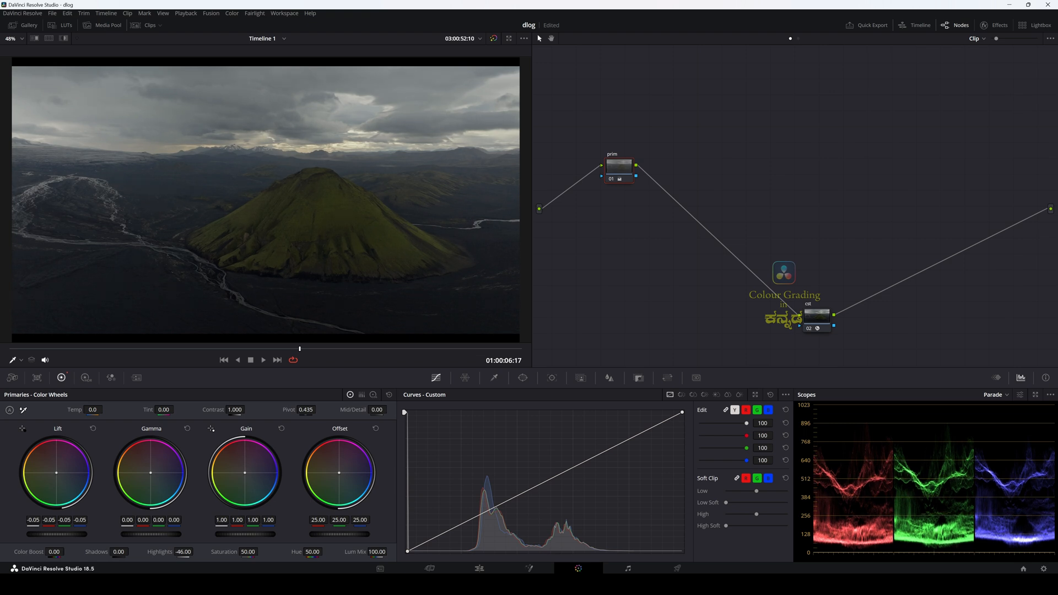
pyautogui.moveTo(151, 533); pyautogui.dragTo(160, 534)
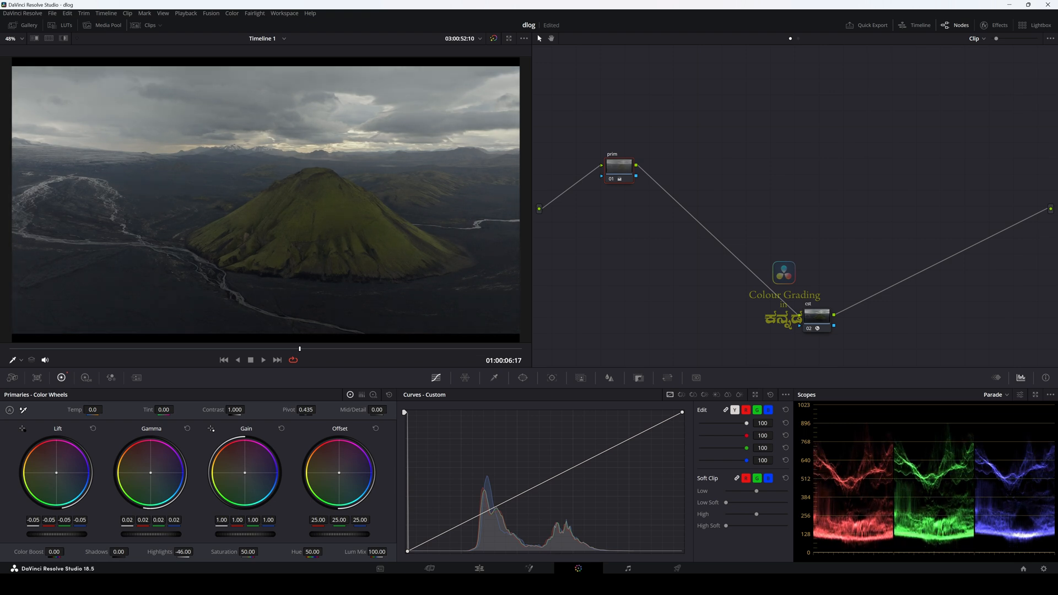
pyautogui.moveTo(57, 535); pyautogui.dragTo(55, 535)
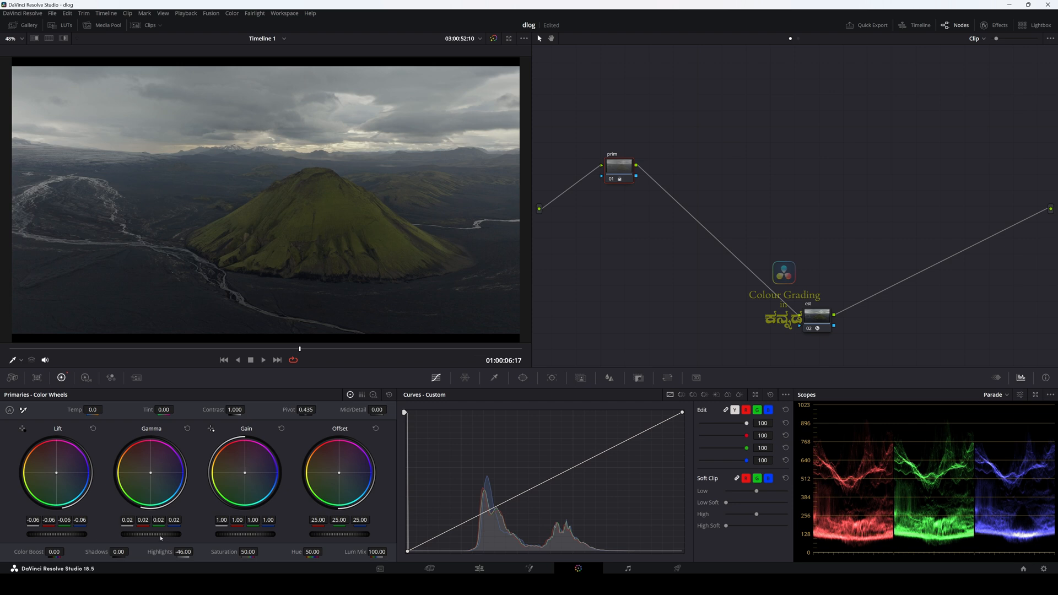
pyautogui.moveTo(161, 538); pyautogui.dragTo(165, 538)
pyautogui.moveTo(262, 535); pyautogui.dragTo(266, 535)
pyautogui.moveTo(165, 535); pyautogui.dragTo(156, 535)
pyautogui.moveTo(241, 534); pyautogui.dragTo(256, 535)
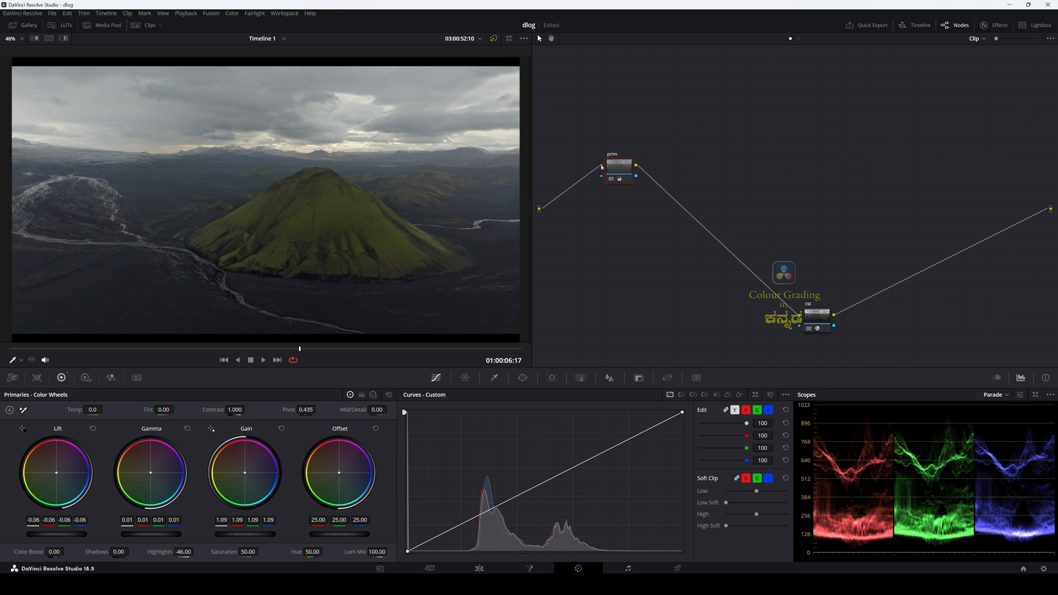
# Step: Add a serial node after prim, label it sat and set its saturation to 70.60
pyautogui.click(612, 179)
pyautogui.click(612, 179)
pyautogui.hotkey('alt', 's')
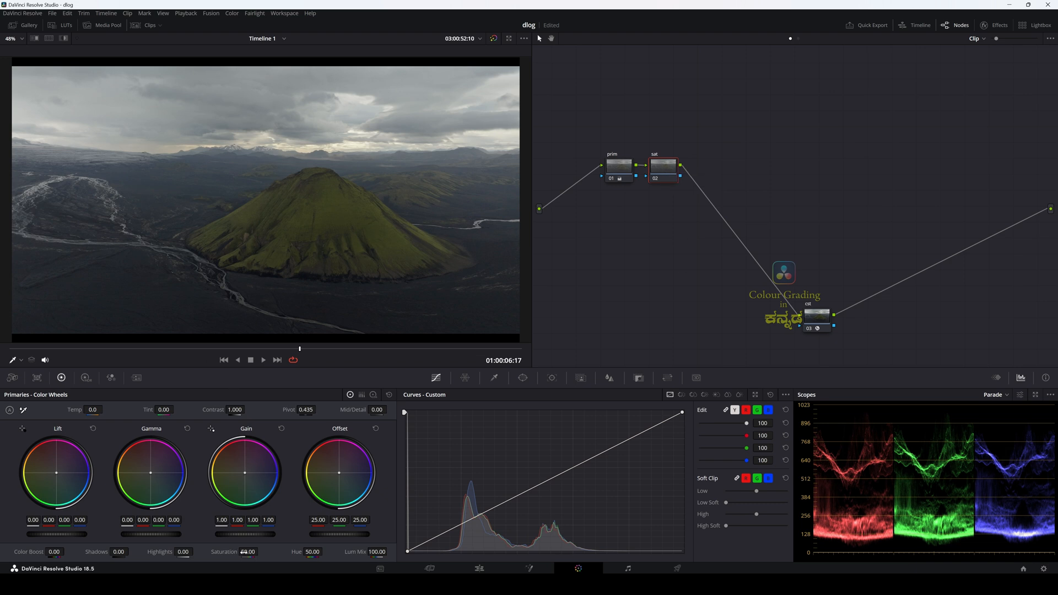
pyautogui.moveTo(248, 552)
pyautogui.mouseDown()
pyautogui.moveTo(261, 551)
pyautogui.moveTo(231, 553)
pyautogui.mouseUp()
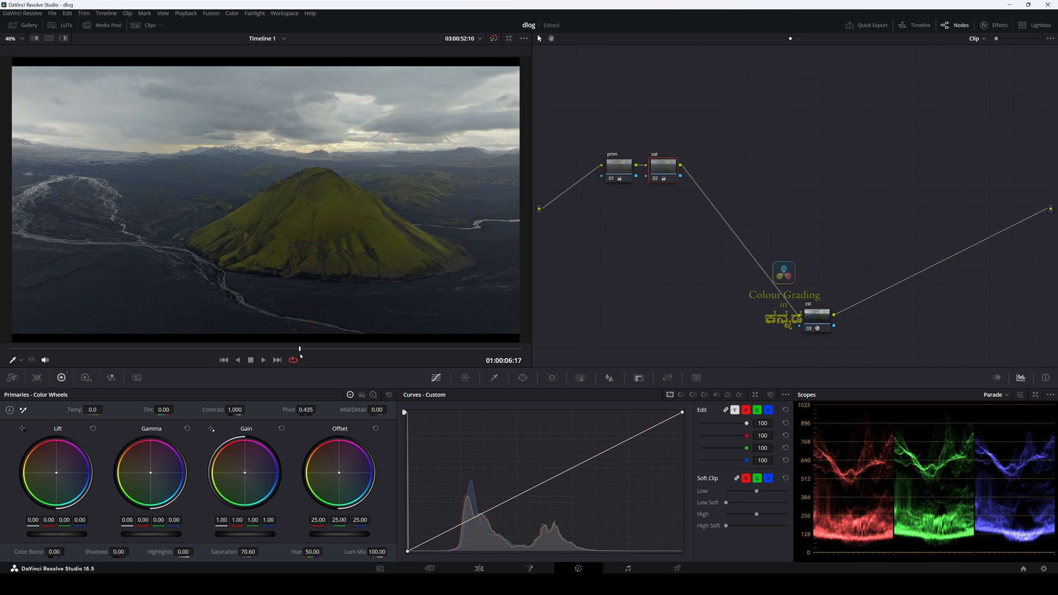
# Step: Scrub through the clip to review the combined grade of the prim and sat nodes
pyautogui.moveTo(300, 349); pyautogui.dragTo(452, 349)
pyautogui.moveTo(601, 109); pyautogui.dragTo(682, 229)
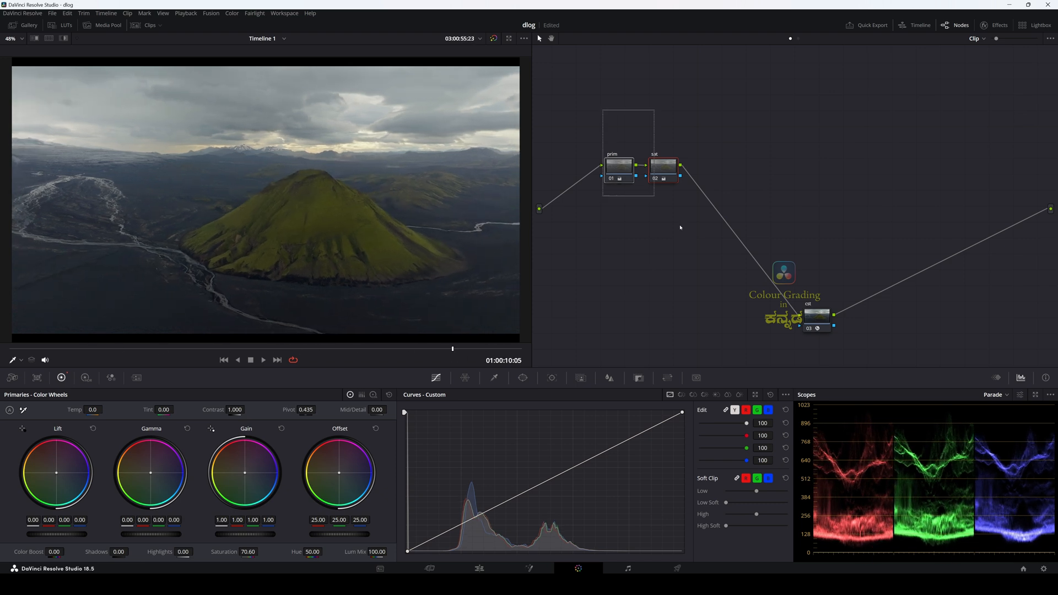
pyautogui.click(662, 192)
pyautogui.click(221, 349)
pyautogui.moveTo(221, 348); pyautogui.dragTo(343, 350)
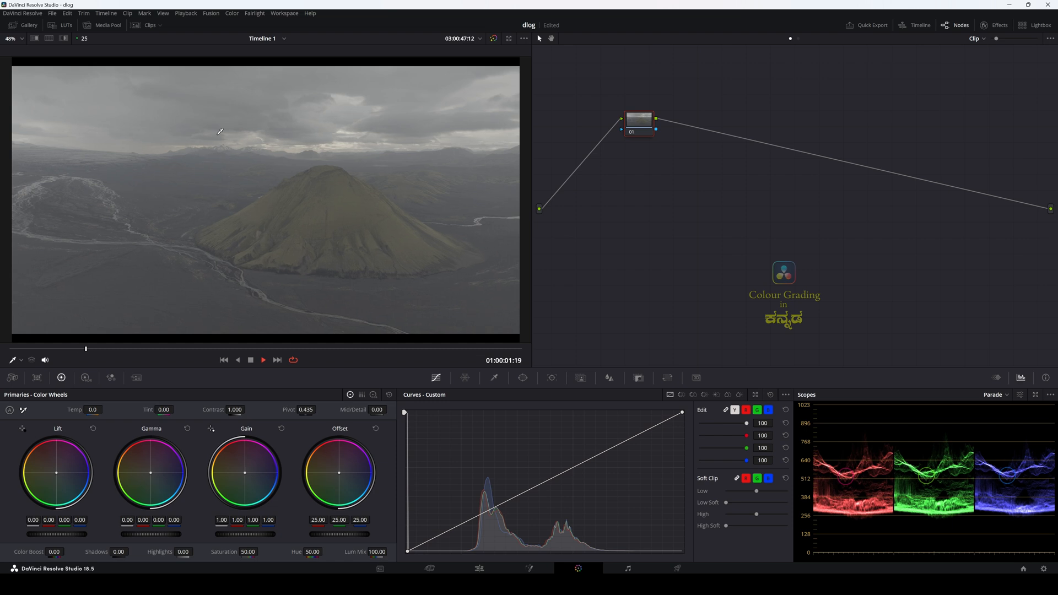
# Step: Stop playback of the ungraded clip and open the LUT folder from the project's Color Management settings
pyautogui.press('space')
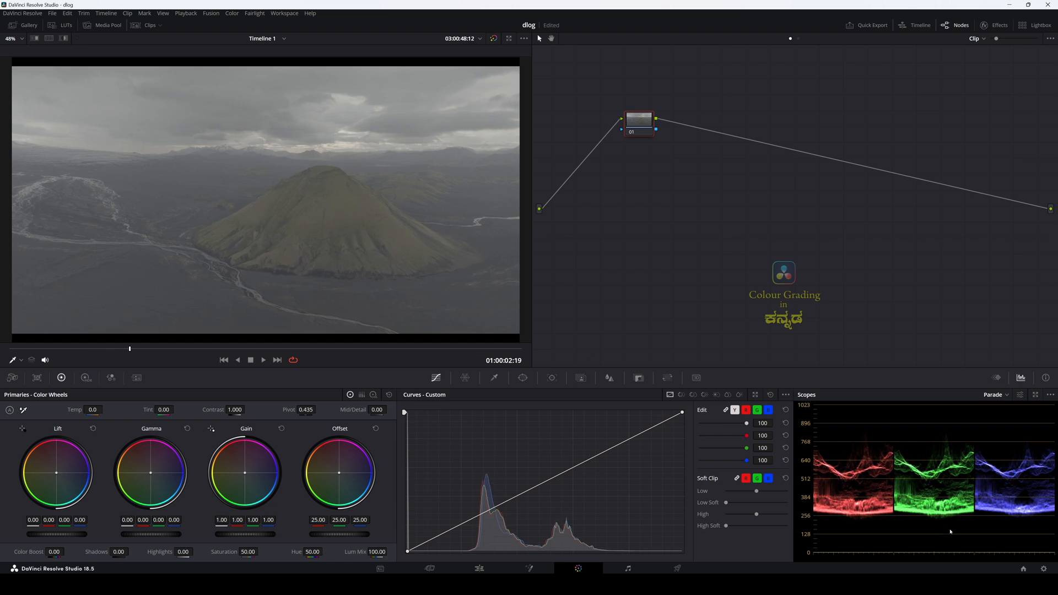
pyautogui.click(1043, 569)
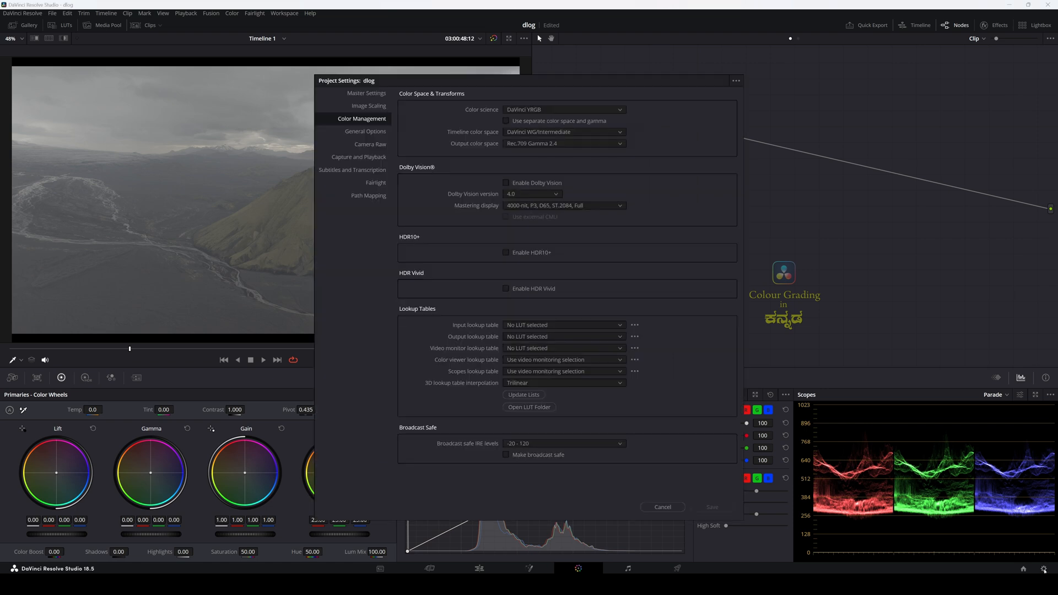
pyautogui.click(533, 409)
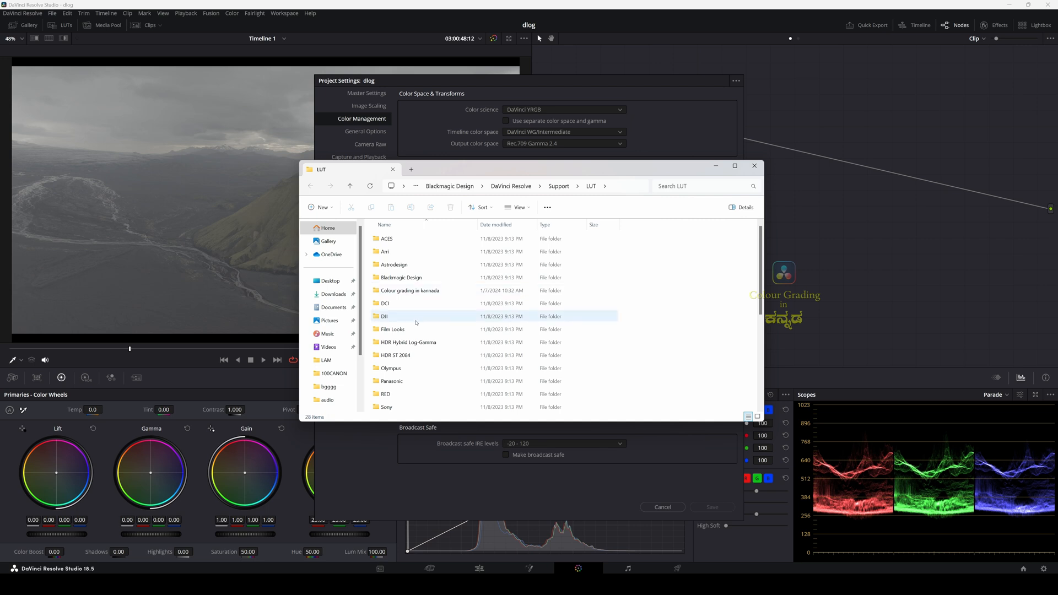
# Step: Update the project's LUT lists with the Colour grading in kannada folder, save the settings and check its DJI D-Log LUTs
pyautogui.click(399, 292)
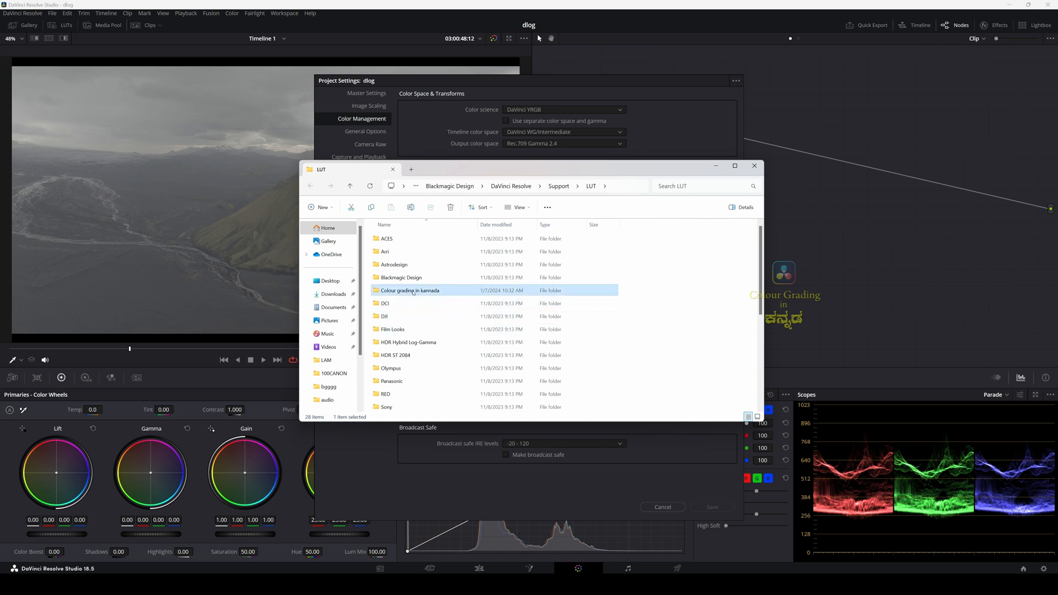
pyautogui.click(695, 264)
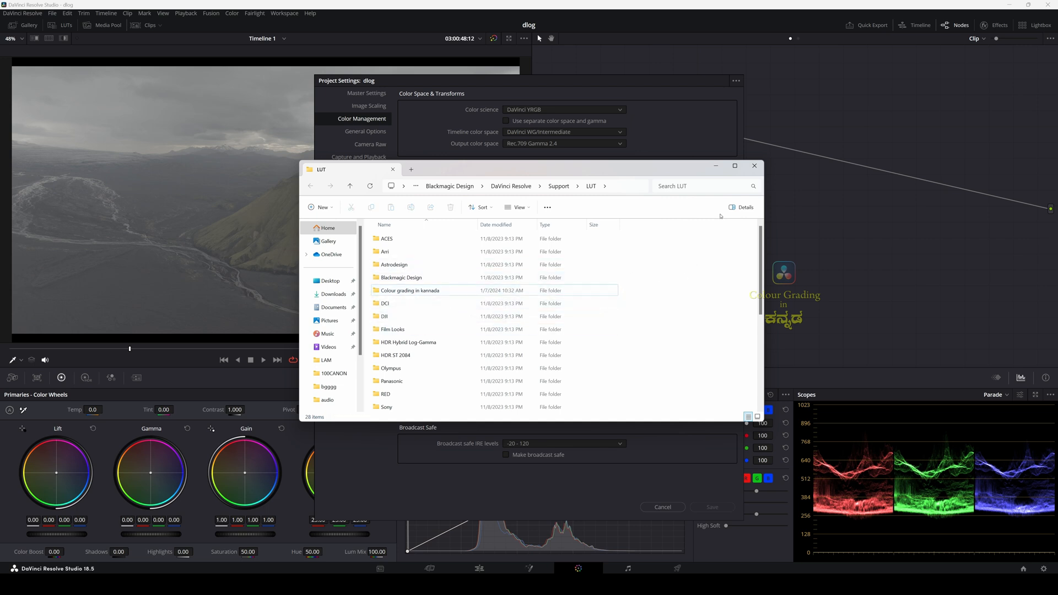
pyautogui.click(754, 166)
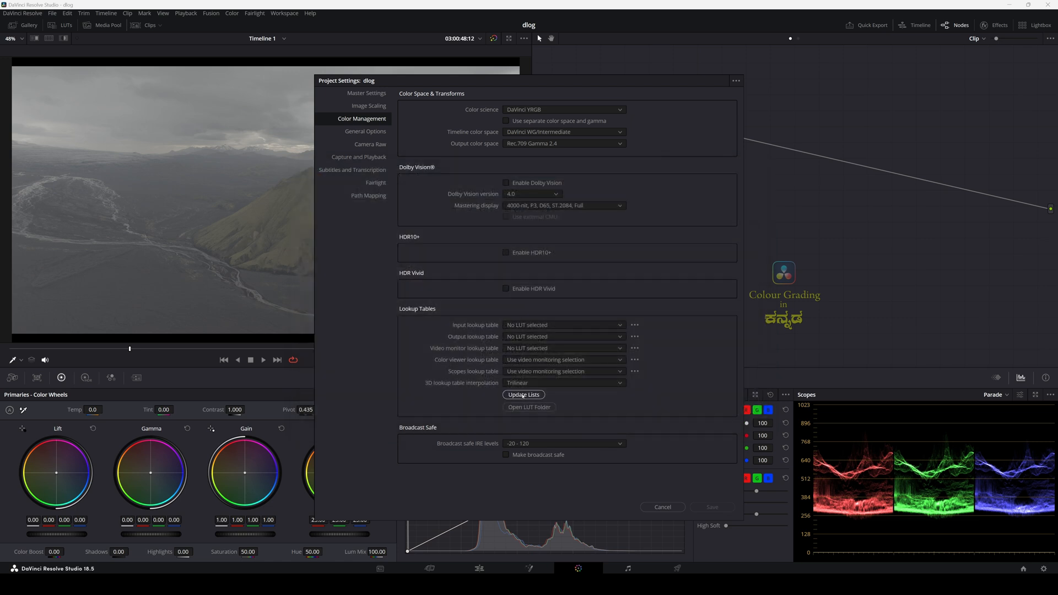
pyautogui.click(522, 395)
pyautogui.click(711, 507)
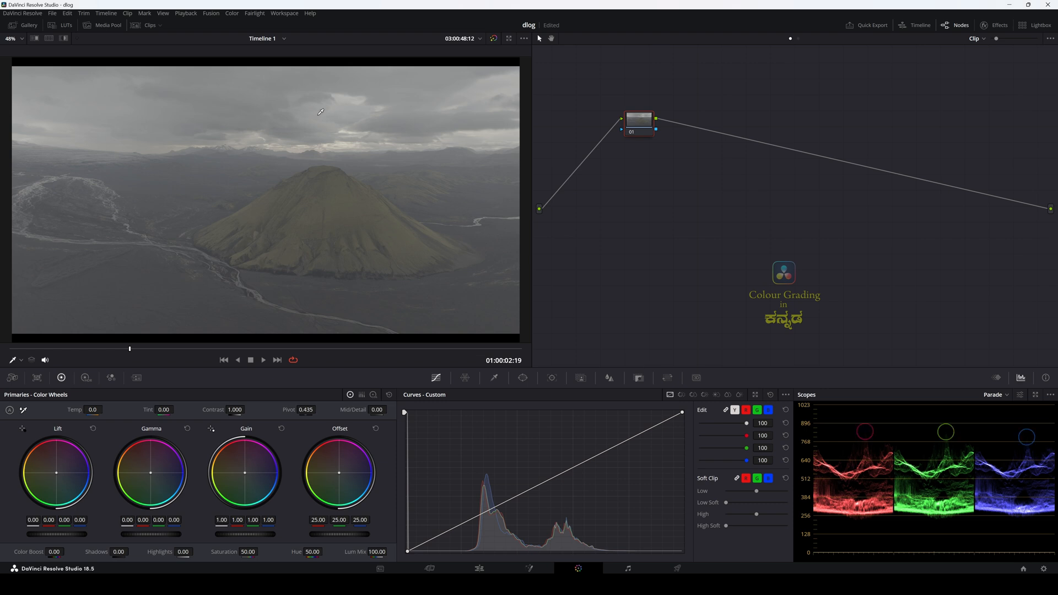
pyautogui.click(64, 26)
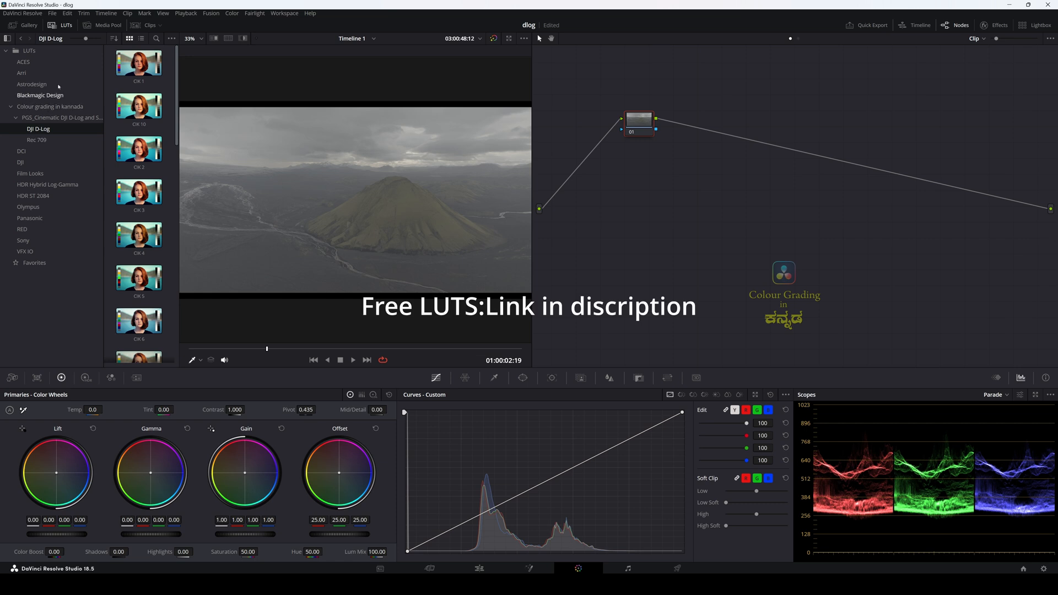
pyautogui.click(66, 27)
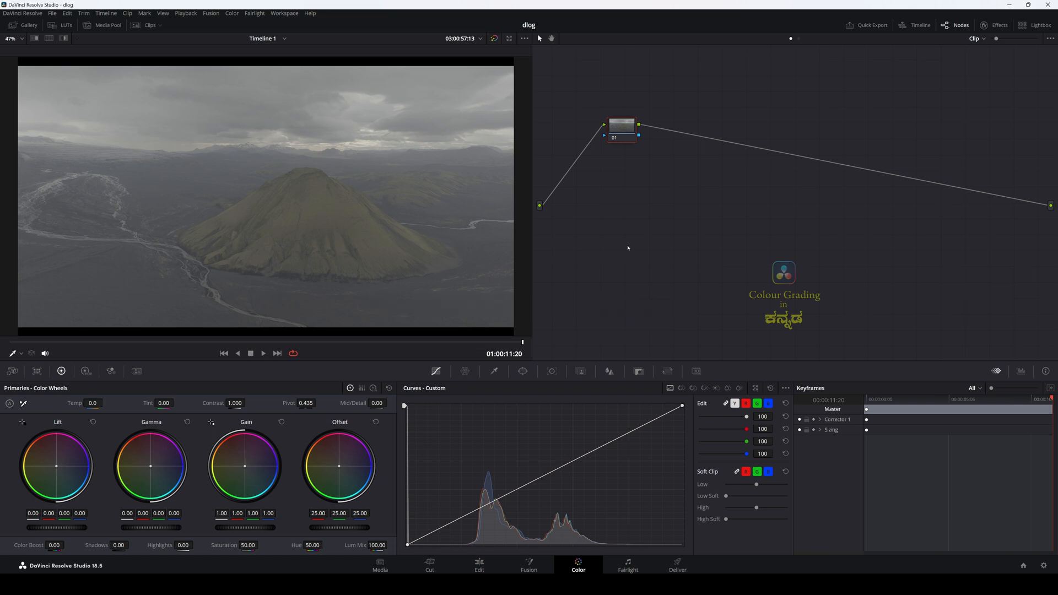
# Step: Add four serial nodes after node 01, label the last one cst and place it below the others near the graph's output
pyautogui.moveTo(615, 134); pyautogui.dragTo(596, 150)
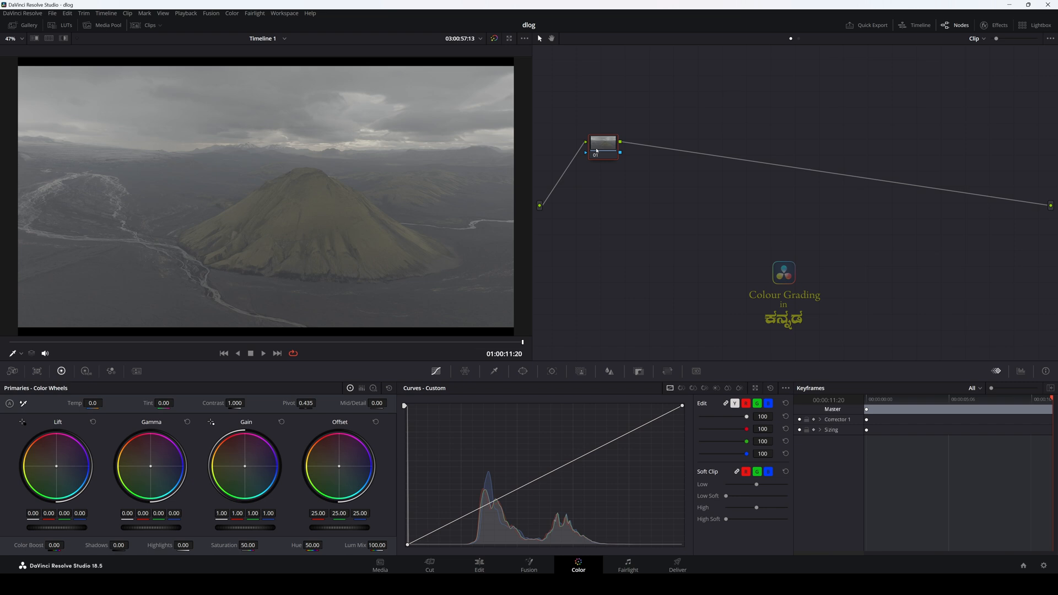
pyautogui.hotkey('alt', 's')
pyautogui.hotkey('alt', 's')
pyautogui.hotkey('alt', 's')
pyautogui.hotkey('alt', 's')
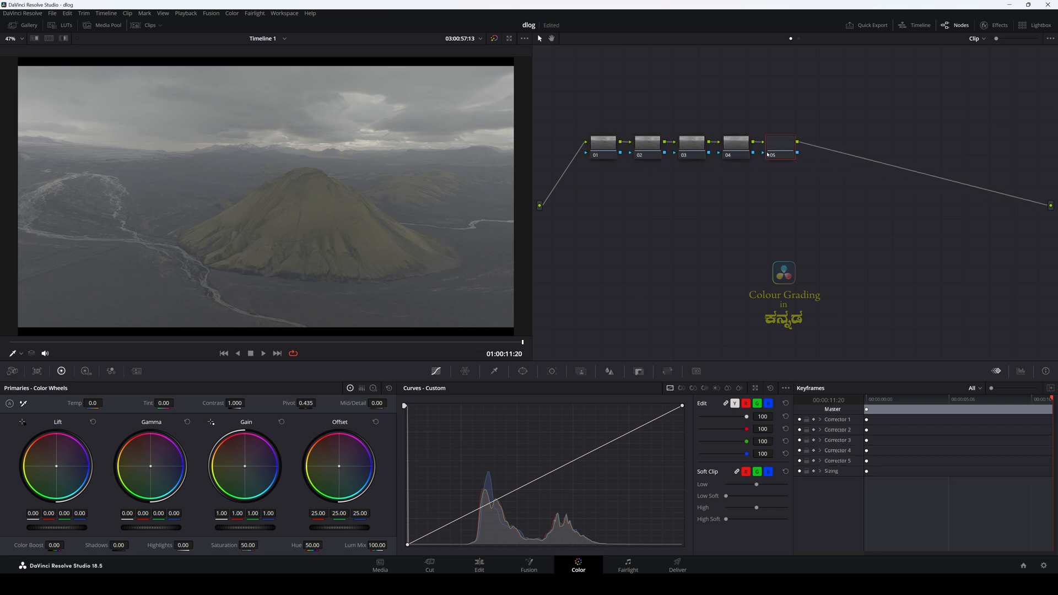
pyautogui.moveTo(781, 151); pyautogui.dragTo(910, 319)
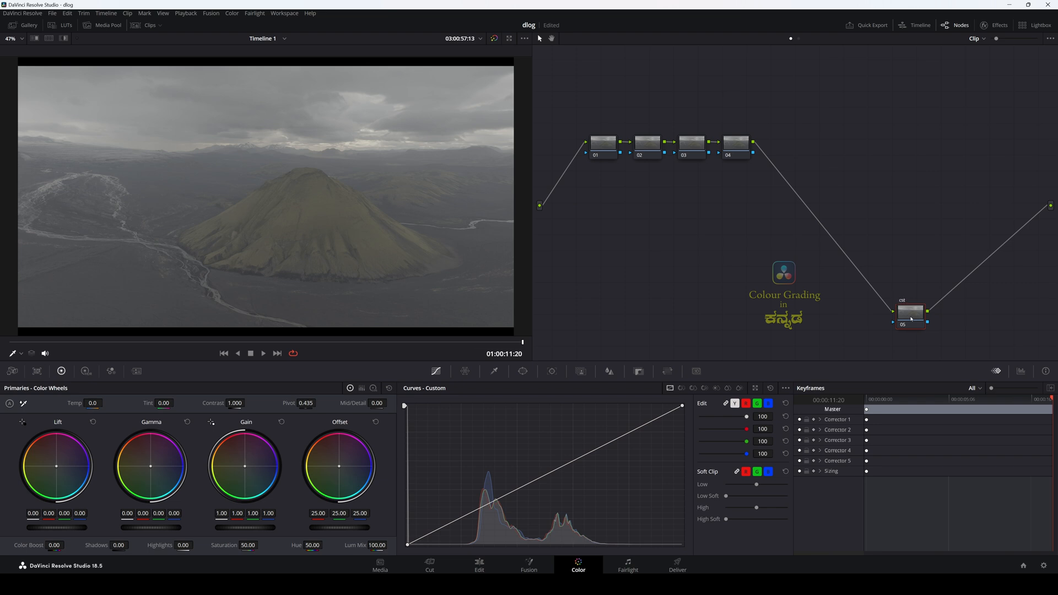
pyautogui.moveTo(915, 323); pyautogui.dragTo(882, 323)
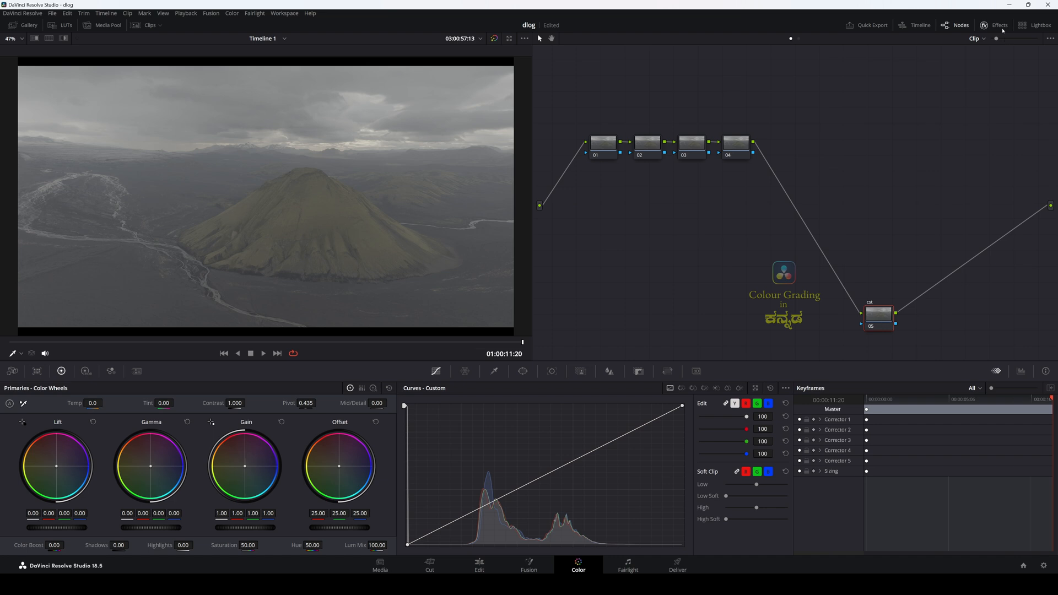
# Step: Apply a Color Space Transform to the cst node with input color space DJI D-Gamut and input gamma DJI D-Log
pyautogui.click(983, 25)
pyautogui.moveTo(942, 246); pyautogui.dragTo(855, 321)
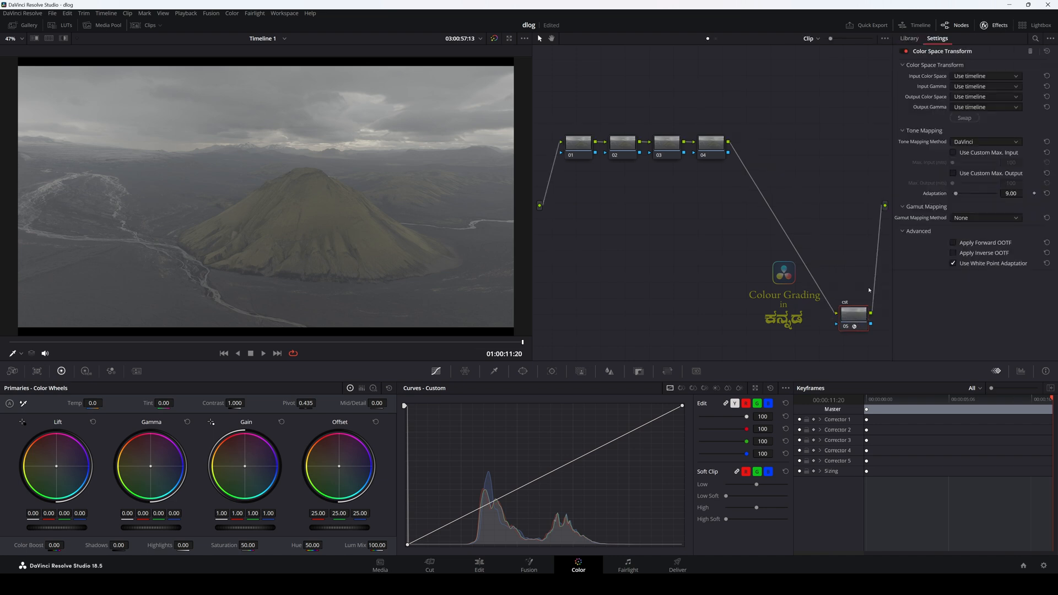
pyautogui.click(983, 75)
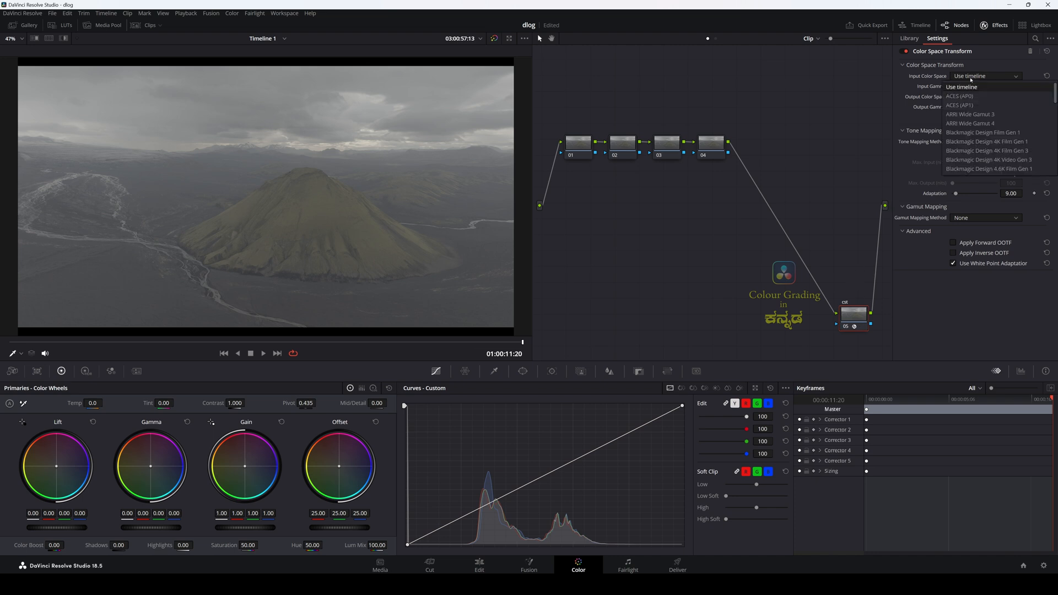
pyautogui.scroll(-3, 980, 121)
pyautogui.click(980, 151)
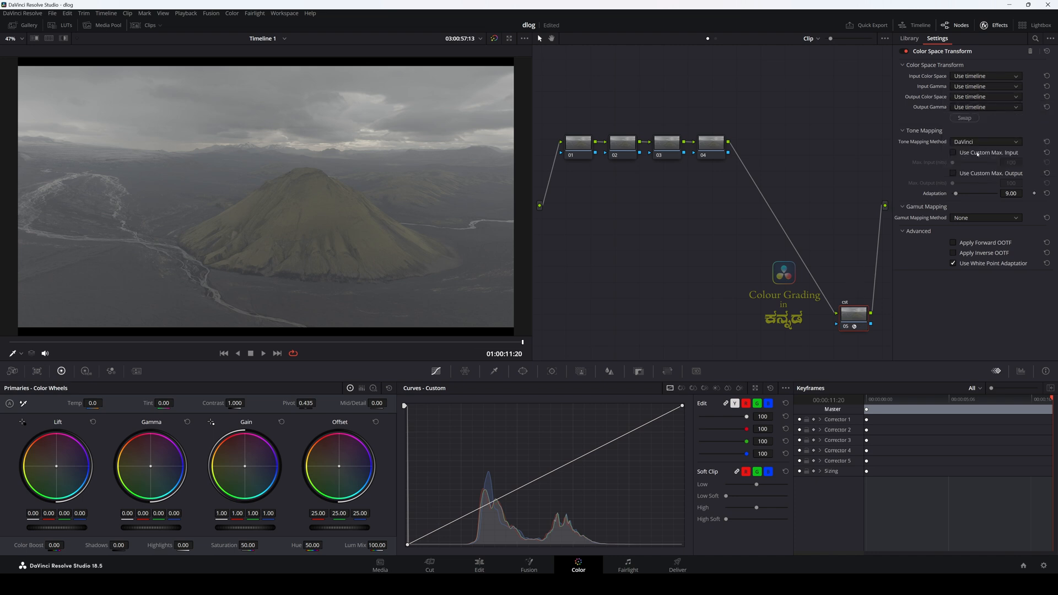
pyautogui.click(984, 86)
pyautogui.scroll(-2, 986, 137)
pyautogui.scroll(-3, 986, 168)
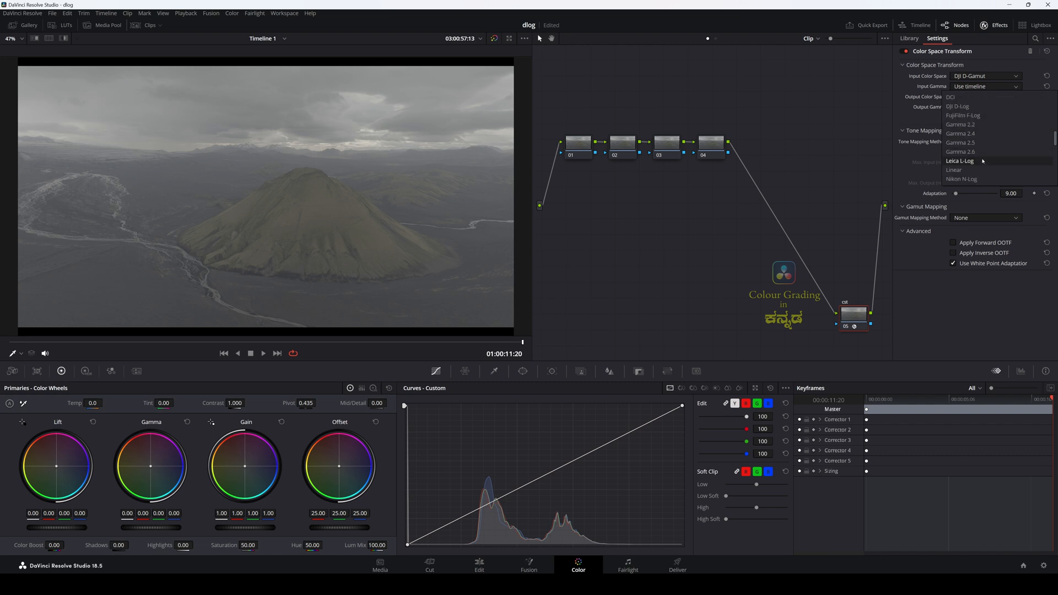
pyautogui.scroll(1, 975, 159)
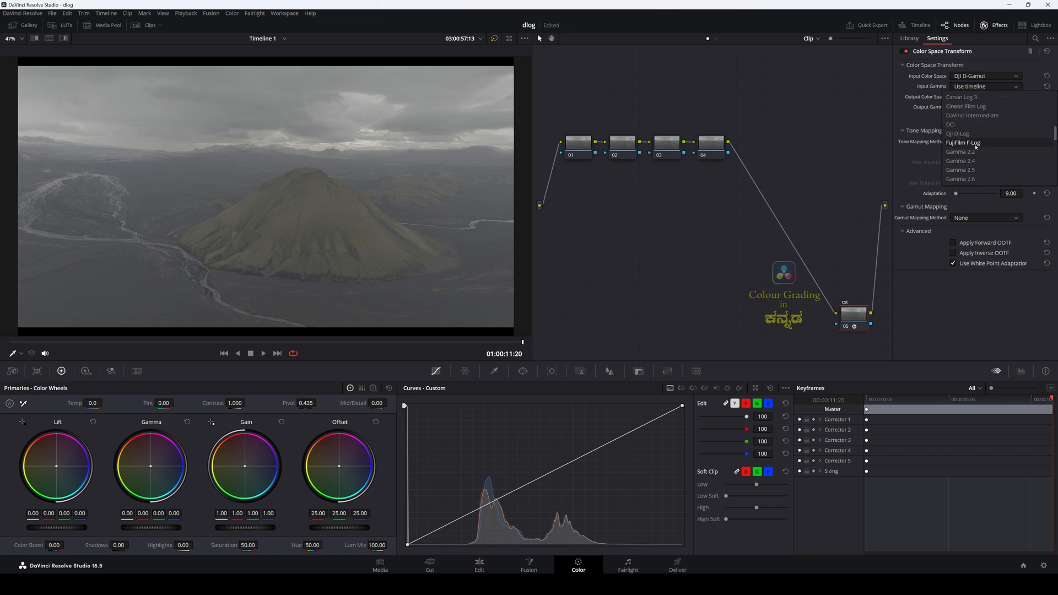
pyautogui.click(971, 134)
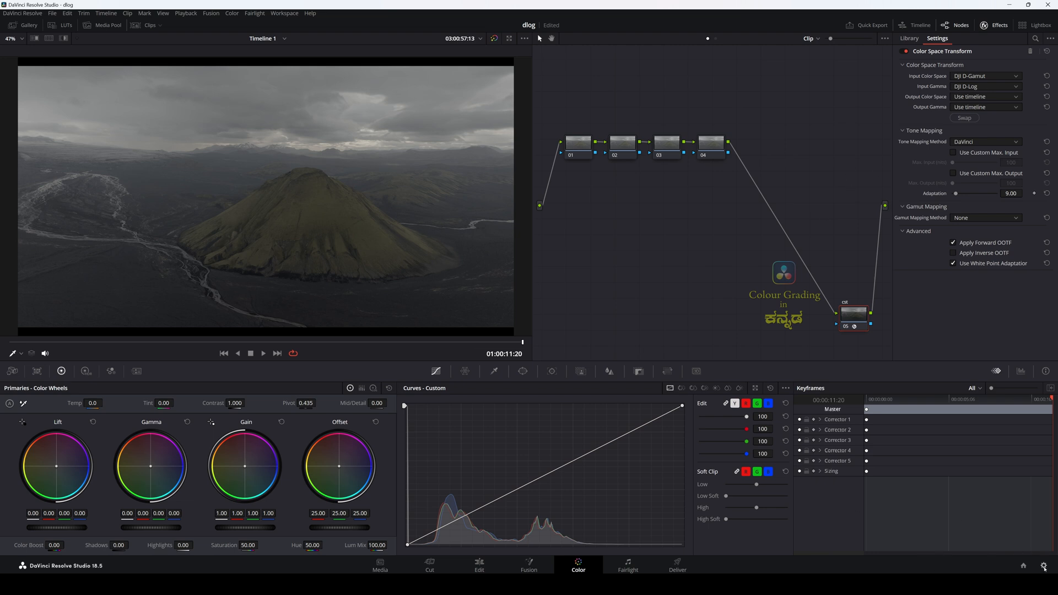
# Step: Review the timeline and output color spaces in the project's Color Management settings without changing them
pyautogui.click(1043, 566)
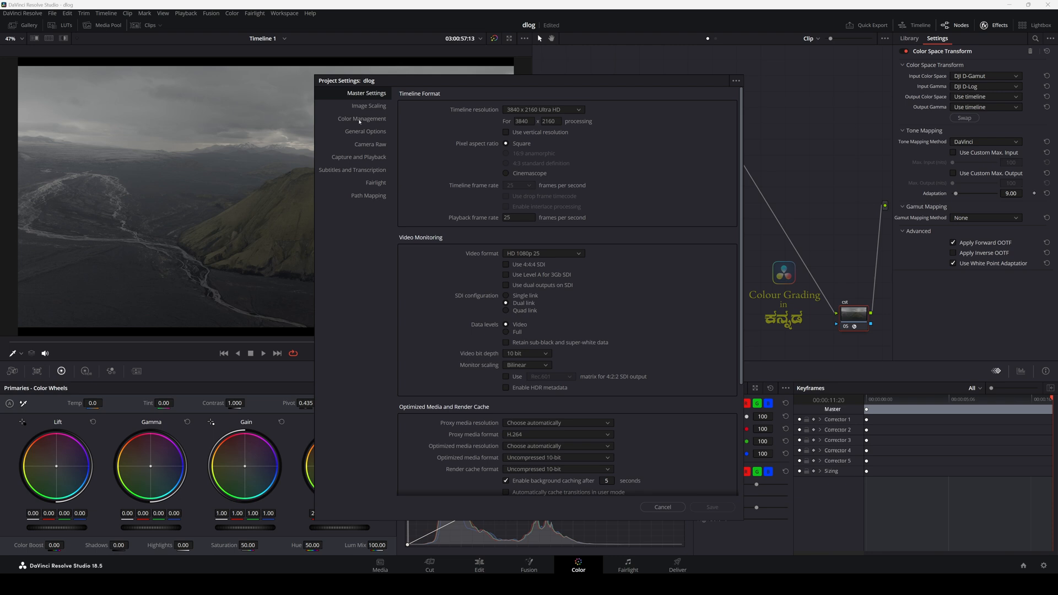
pyautogui.click(360, 120)
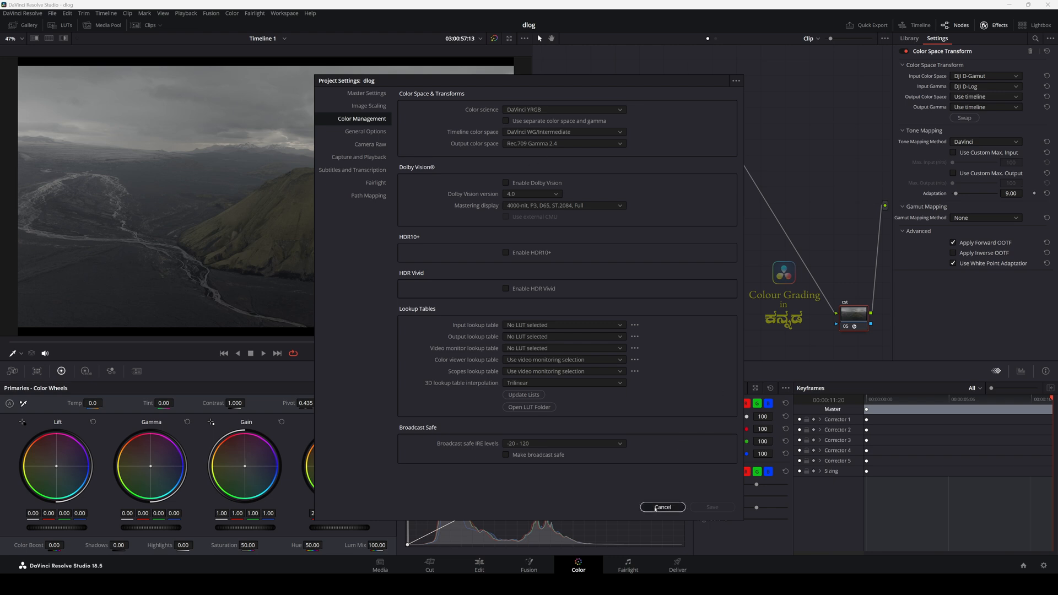
pyautogui.click(662, 507)
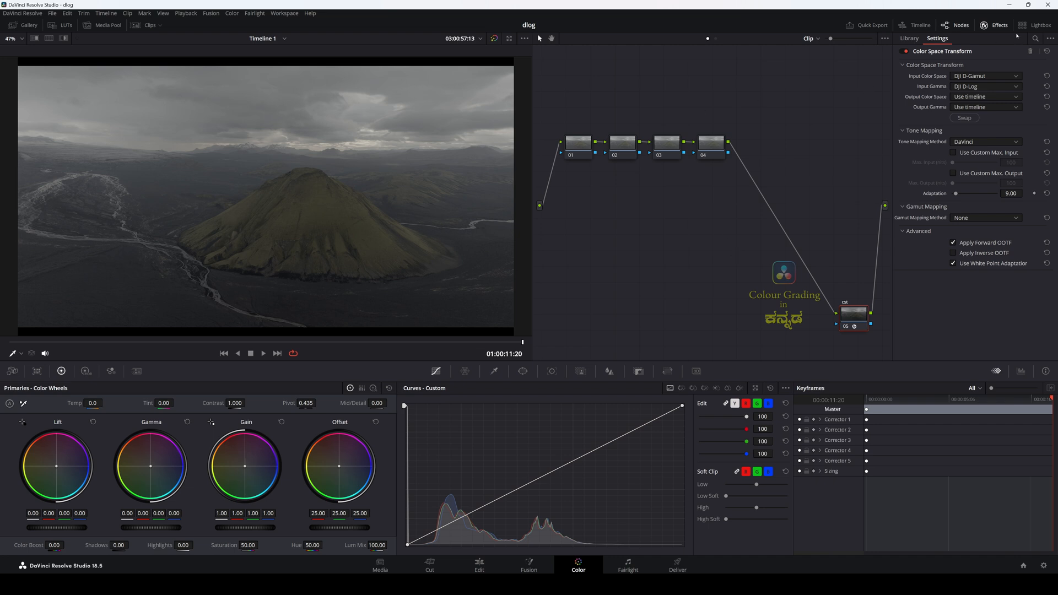
# Step: Add a serial node after the cst node and label it LUT
pyautogui.click(992, 25)
pyautogui.moveTo(875, 313); pyautogui.dragTo(842, 315)
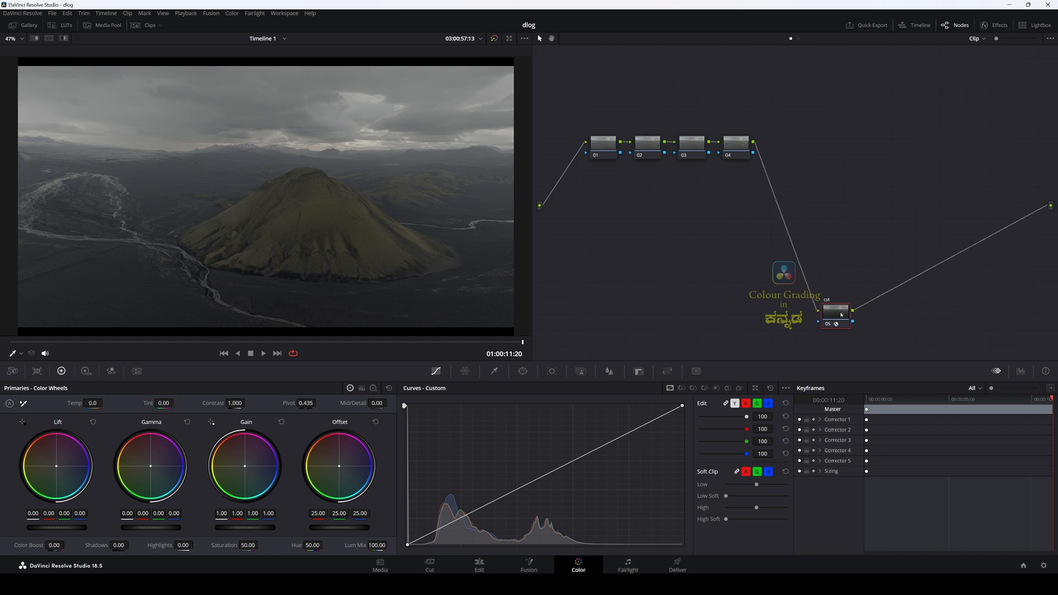
pyautogui.hotkey('alt', 's')
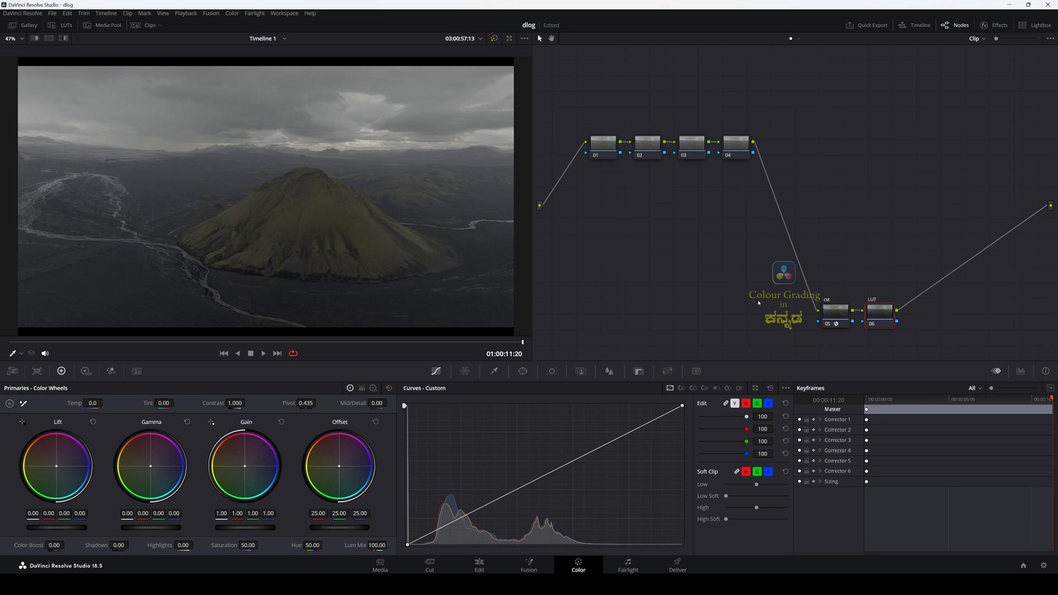
# Step: Apply the CIX 10 LUT from the Colour grading in kannada DJI D-Log folder to the LUT node
pyautogui.click(61, 25)
pyautogui.click(48, 107)
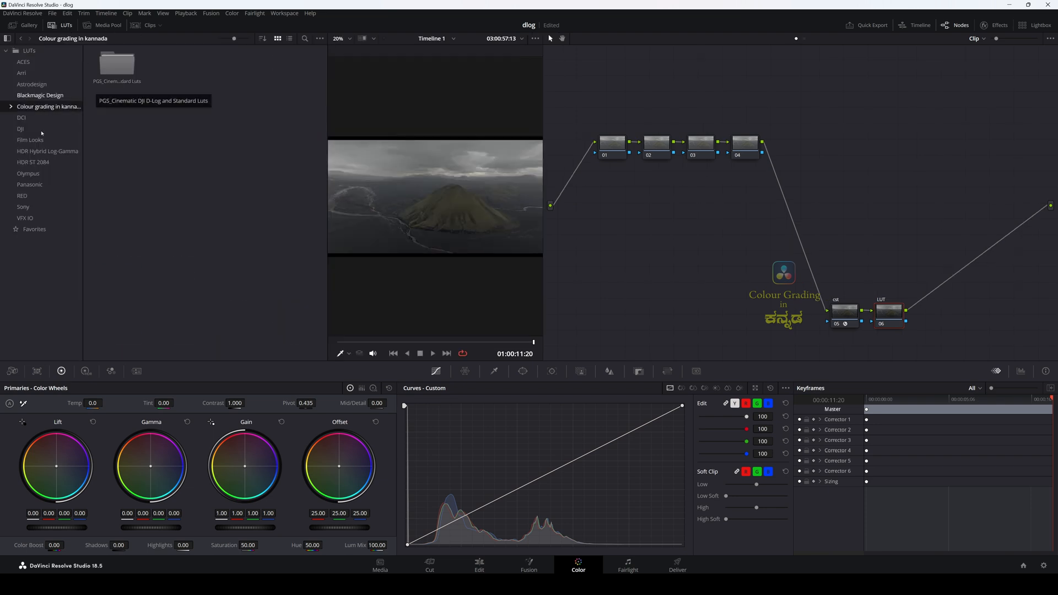
pyautogui.doubleClick(117, 65)
pyautogui.doubleClick(119, 66)
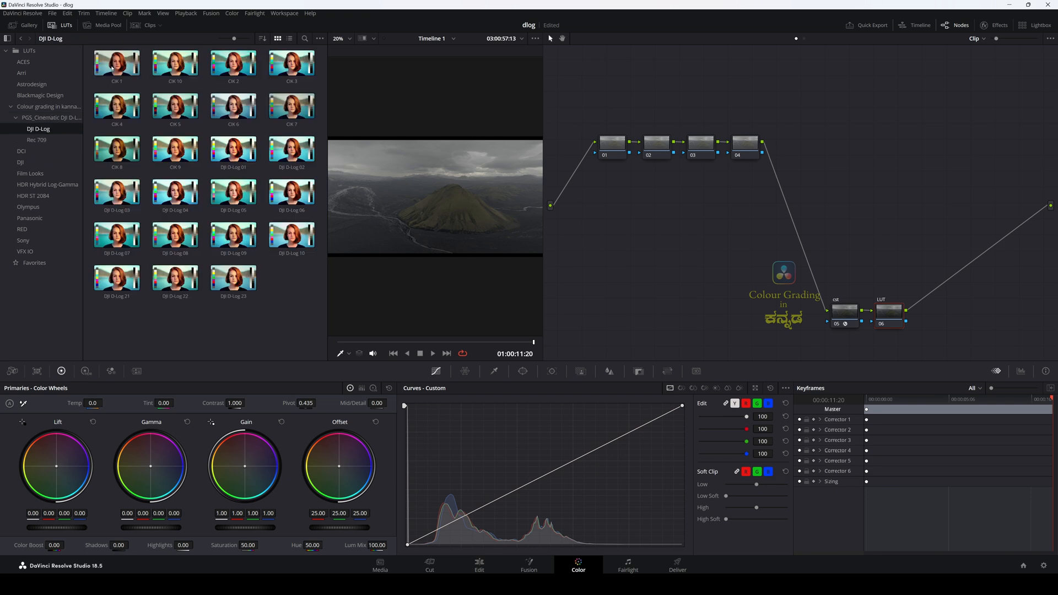
pyautogui.doubleClick(179, 65)
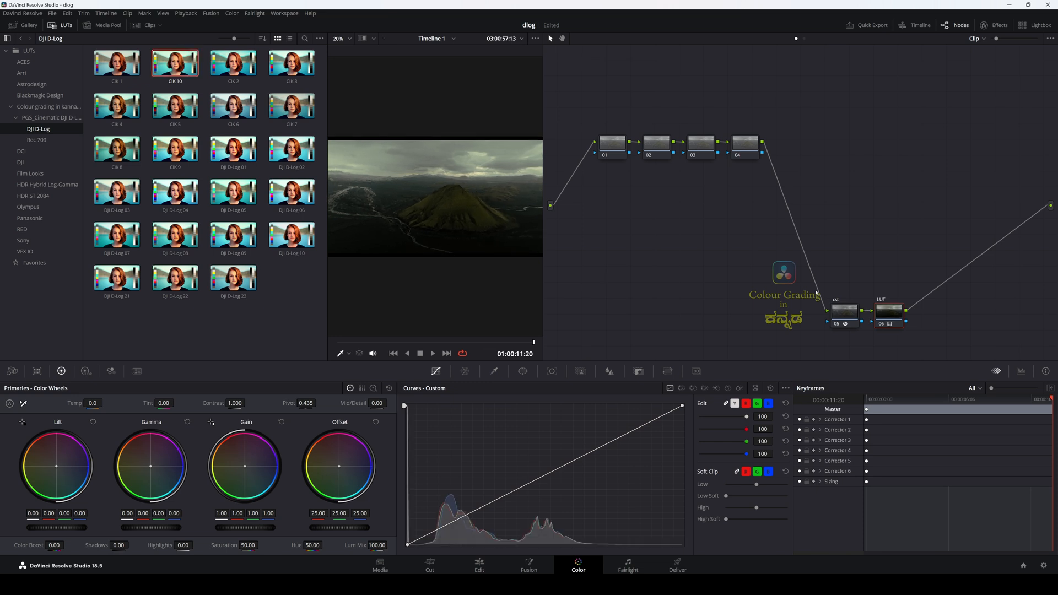
pyautogui.click(65, 25)
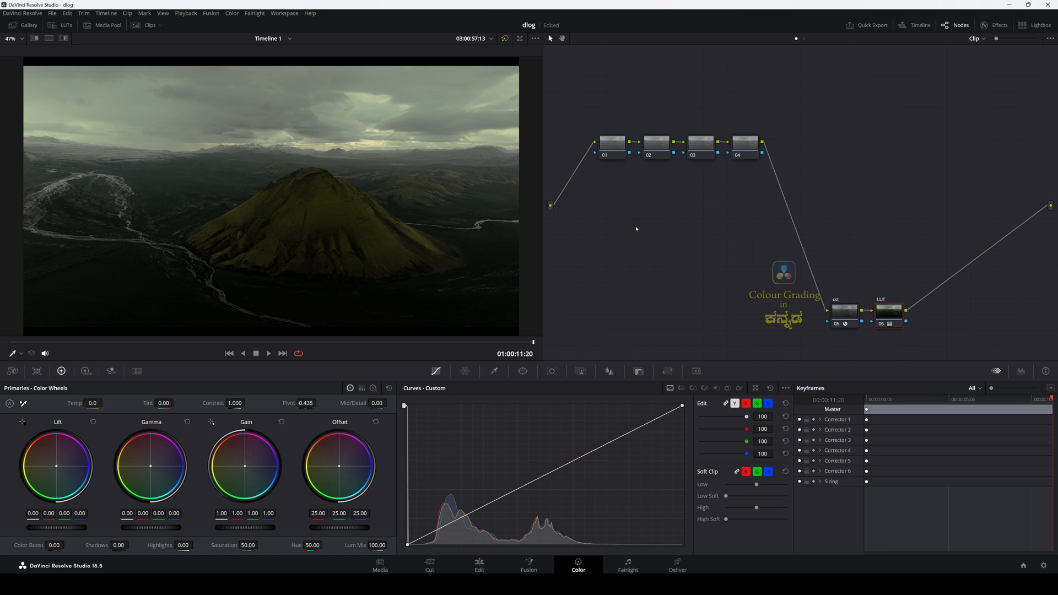
# Step: Set node 01 apart above the others, label node 02 primary and line up nodes 03 and 04 beside it
pyautogui.click(619, 145)
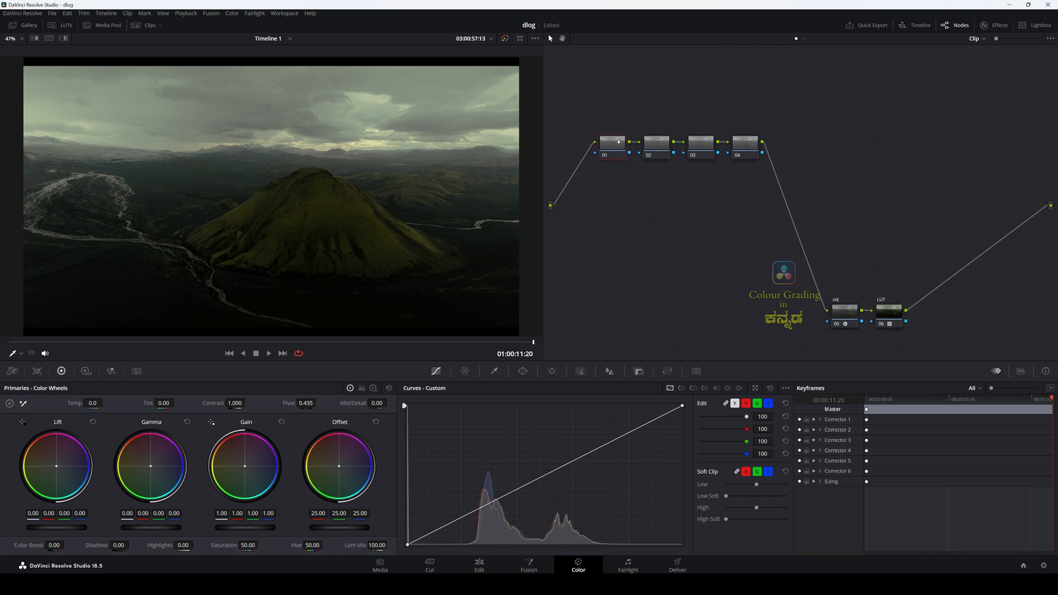
pyautogui.moveTo(613, 150); pyautogui.dragTo(597, 83)
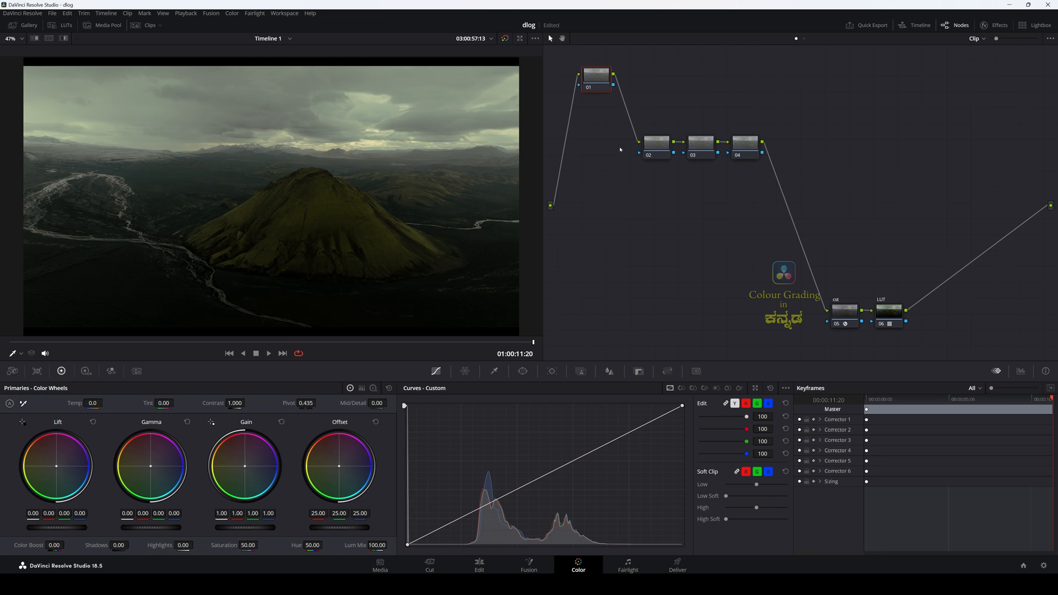
pyautogui.moveTo(652, 148); pyautogui.dragTo(613, 189)
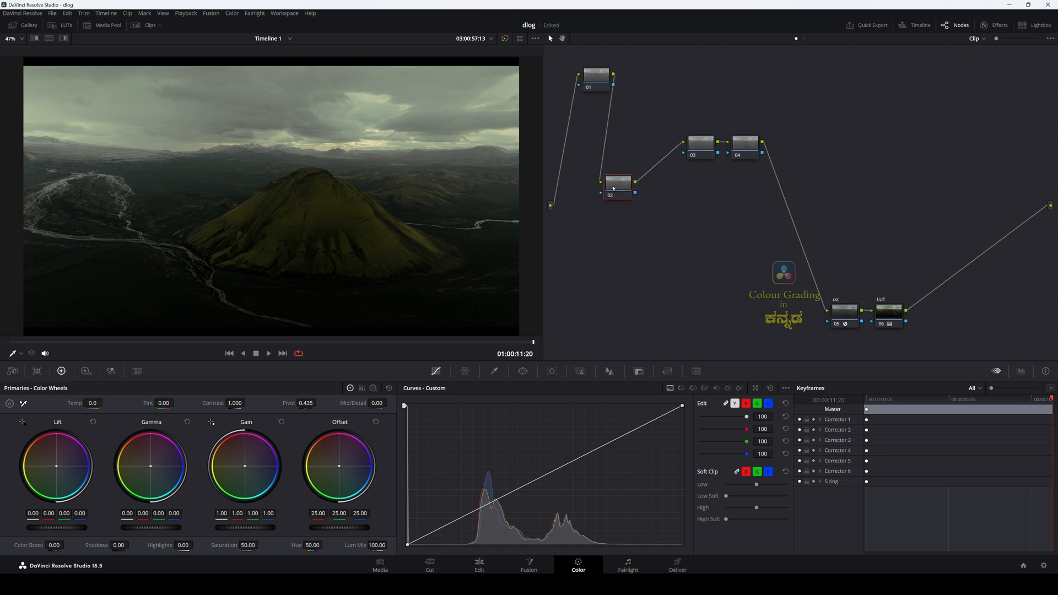
pyautogui.write('primary')
pyautogui.moveTo(668, 120); pyautogui.dragTo(758, 181)
pyautogui.moveTo(705, 148); pyautogui.dragTo(672, 187)
pyautogui.click(629, 193)
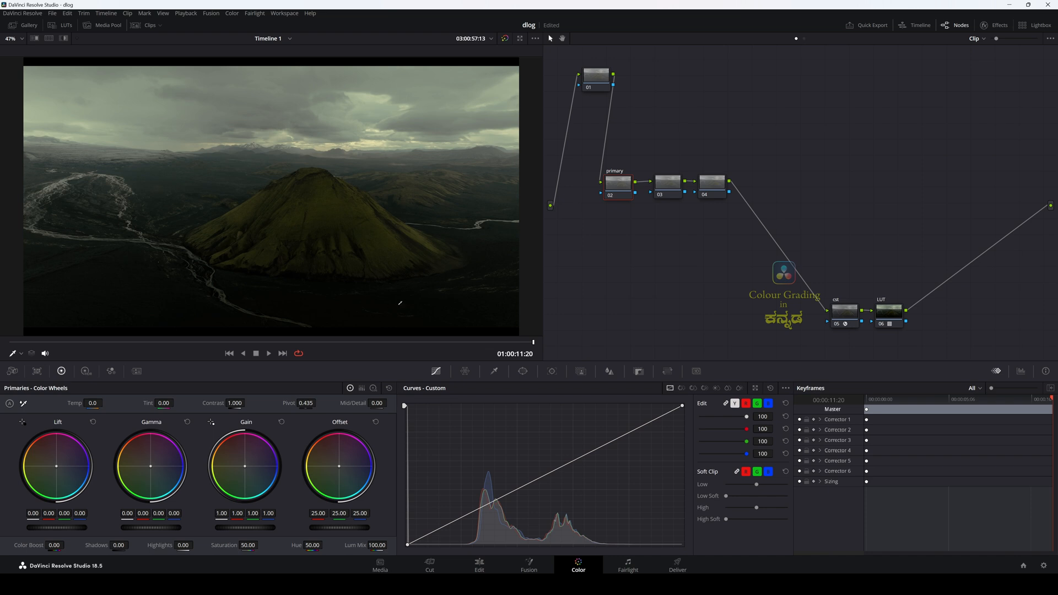
# Step: Balance the primary node against the parade scopes with Highlights at -32.00, Gamma 0.03 and Contrast 1.086
pyautogui.click(1021, 371)
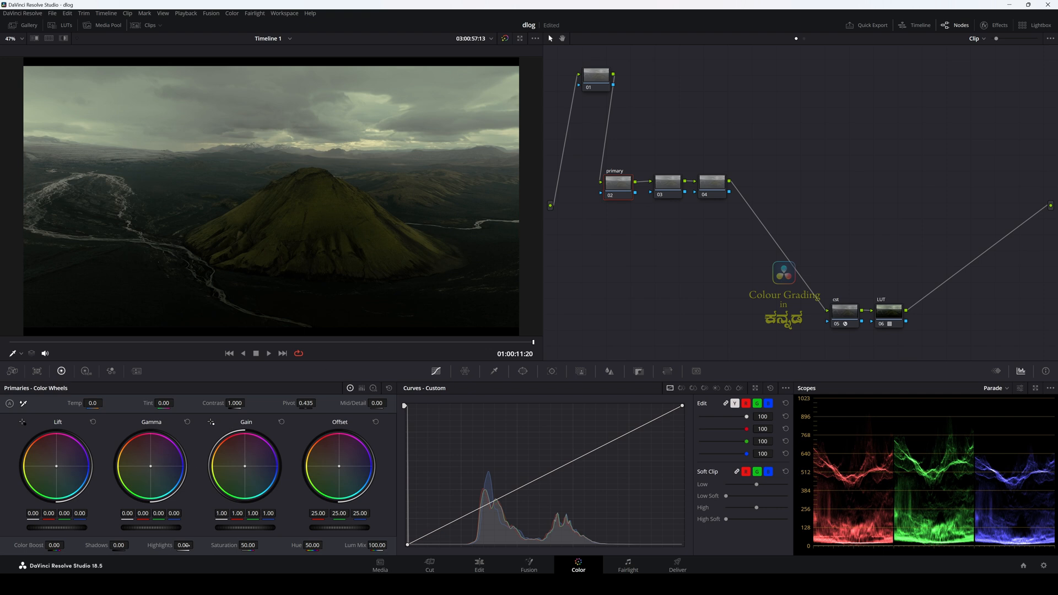
pyautogui.moveTo(187, 546); pyautogui.dragTo(199, 546)
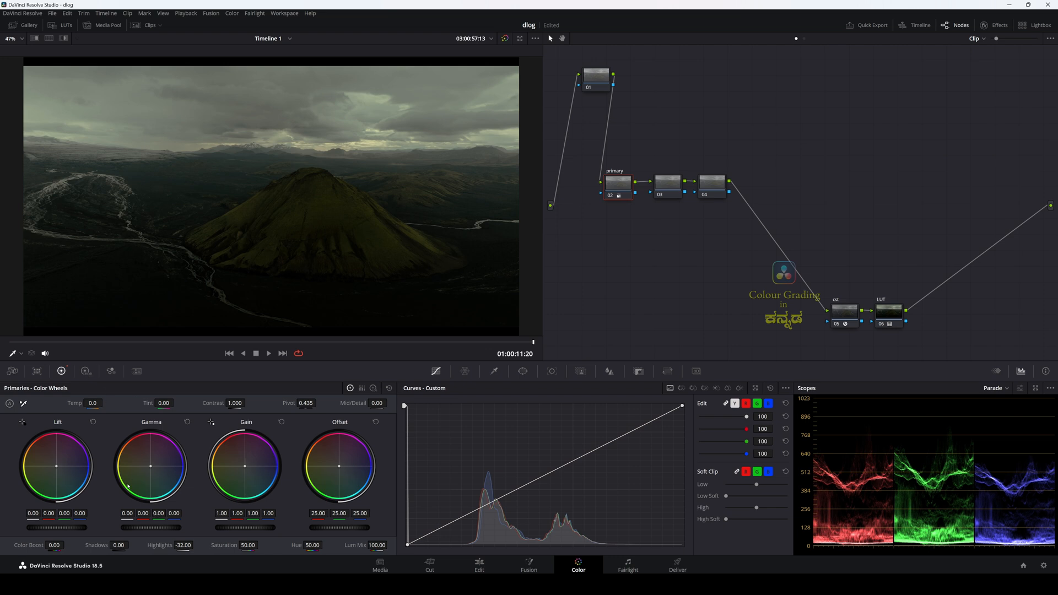
pyautogui.moveTo(151, 527); pyautogui.dragTo(167, 528)
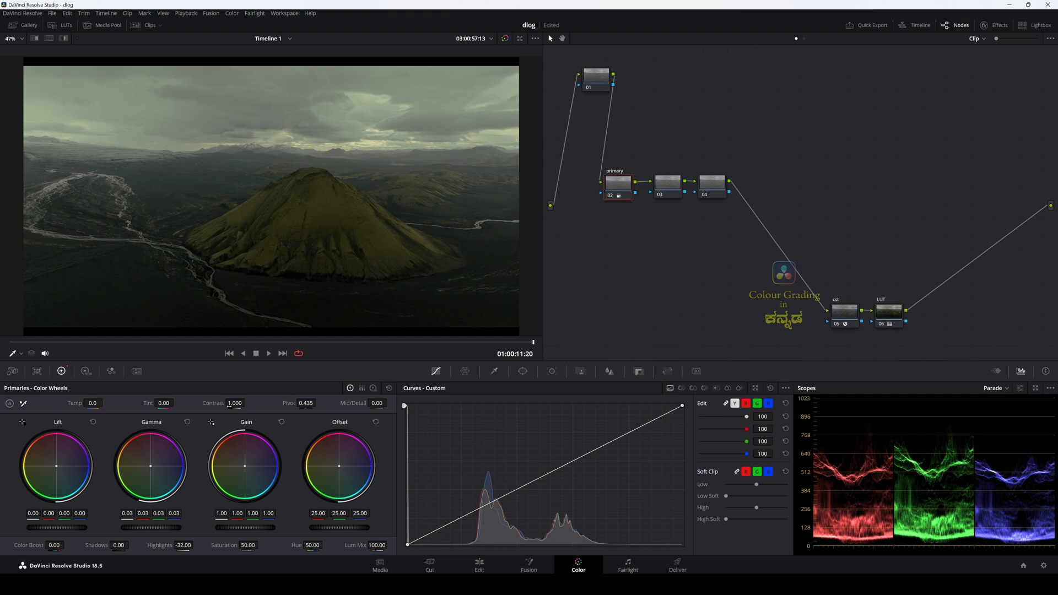
pyautogui.moveTo(229, 406); pyautogui.dragTo(247, 402)
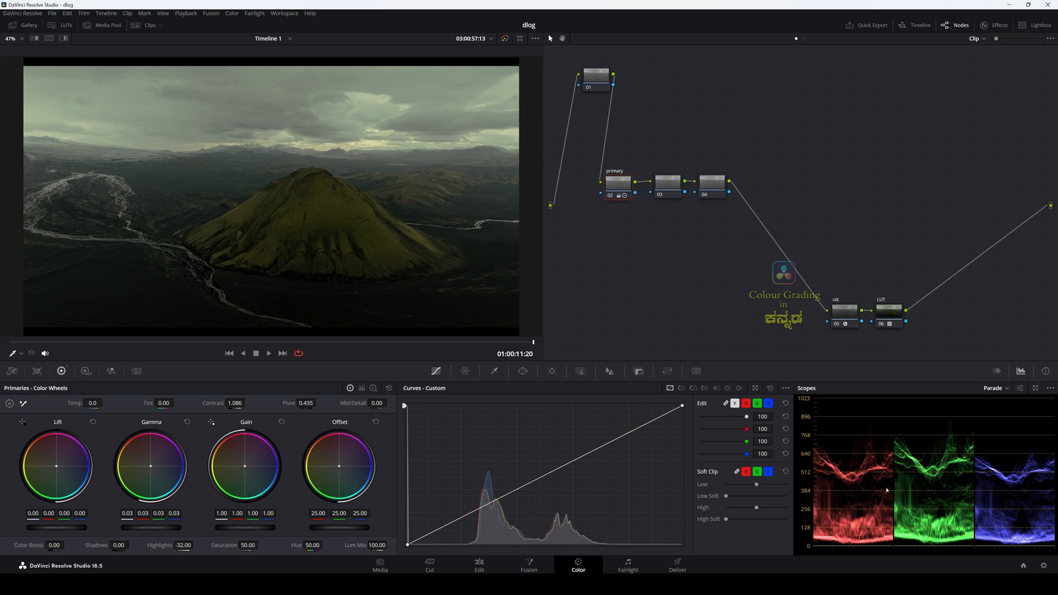
pyautogui.scroll(2, 876, 444)
pyautogui.scroll(-2, 908, 476)
# Step: Label node 03 sat and set its saturation to 71.60
pyautogui.click(666, 193)
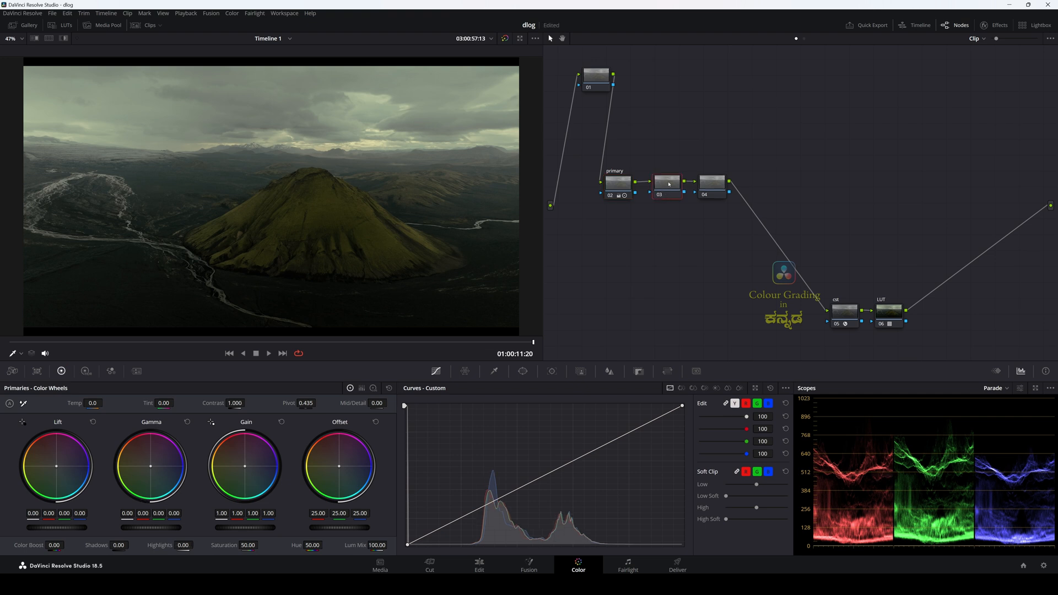
pyautogui.write('sat')
pyautogui.moveTo(260, 544); pyautogui.dragTo(294, 544)
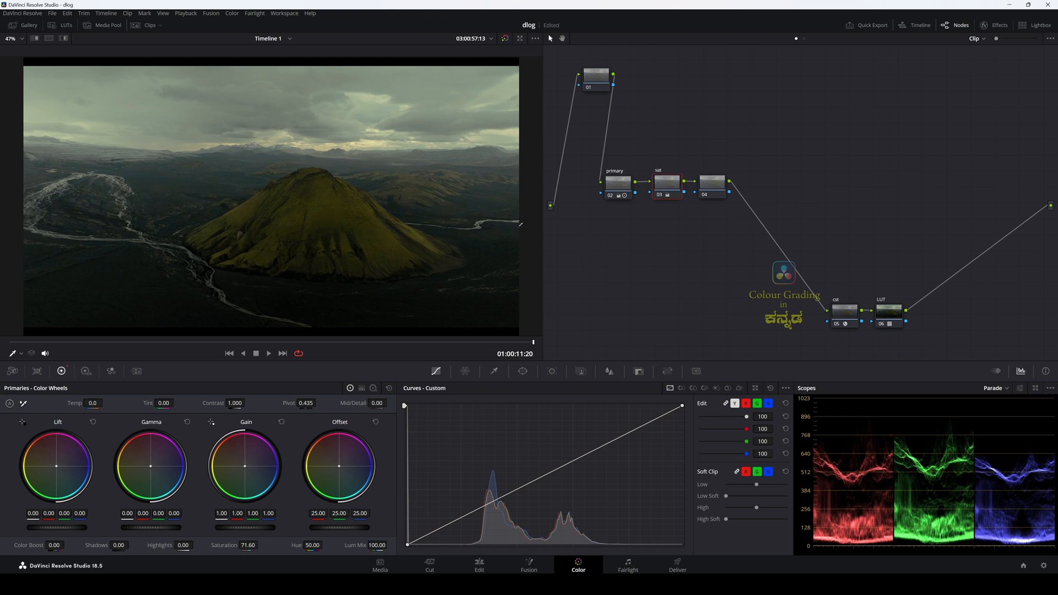
# Step: Add two layer nodes below node 04 and arrange nodes 04, 05 and 06 with their layer mixer beside the sat node
pyautogui.click(715, 184)
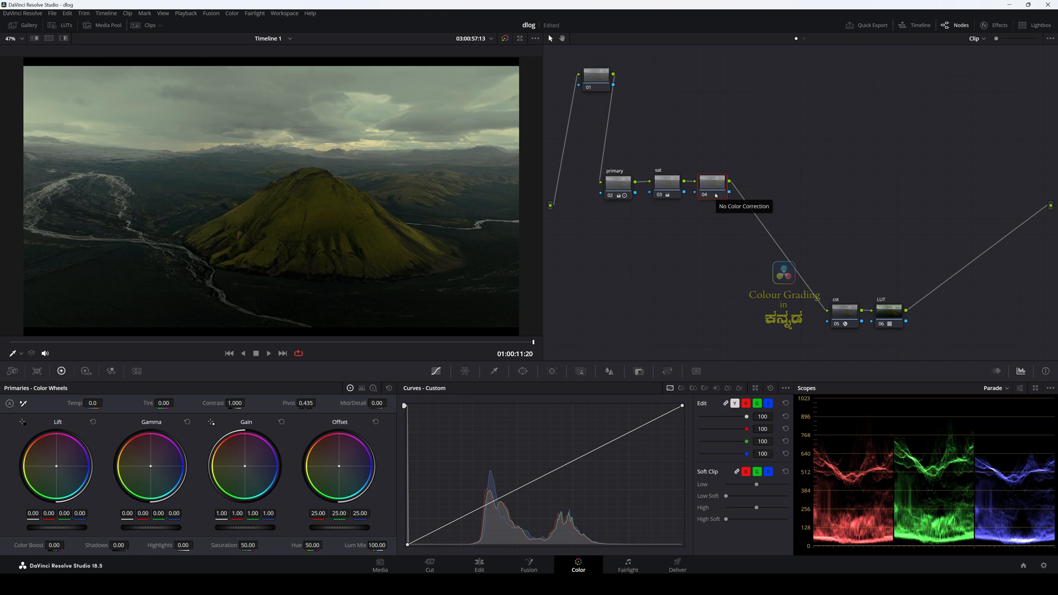
pyautogui.hotkey('alt', 'l')
pyautogui.hotkey('alt', 'l')
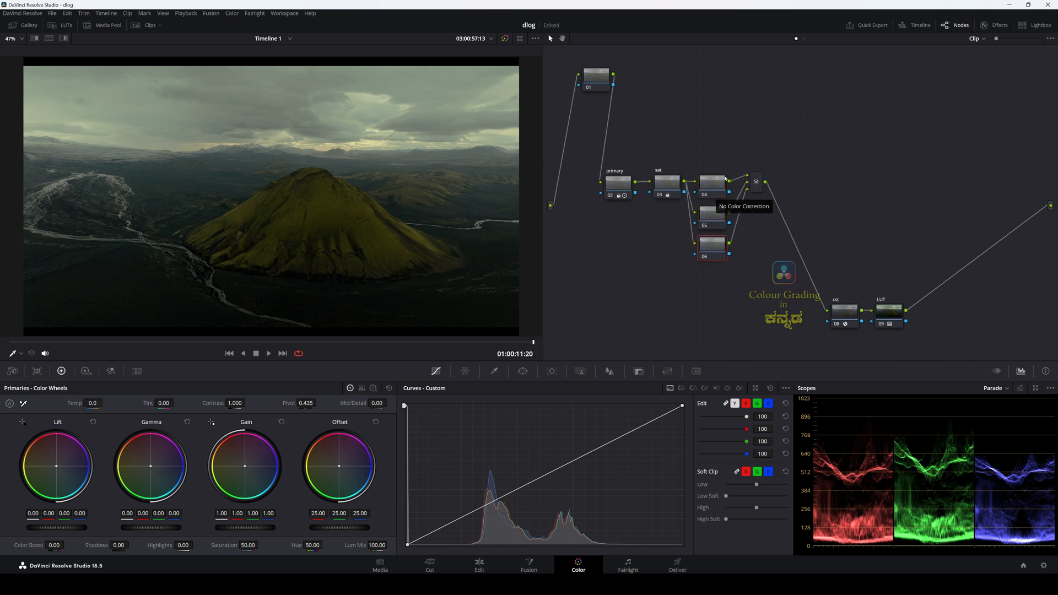
pyautogui.moveTo(706, 160); pyautogui.dragTo(729, 270)
pyautogui.moveTo(714, 186); pyautogui.dragTo(762, 191)
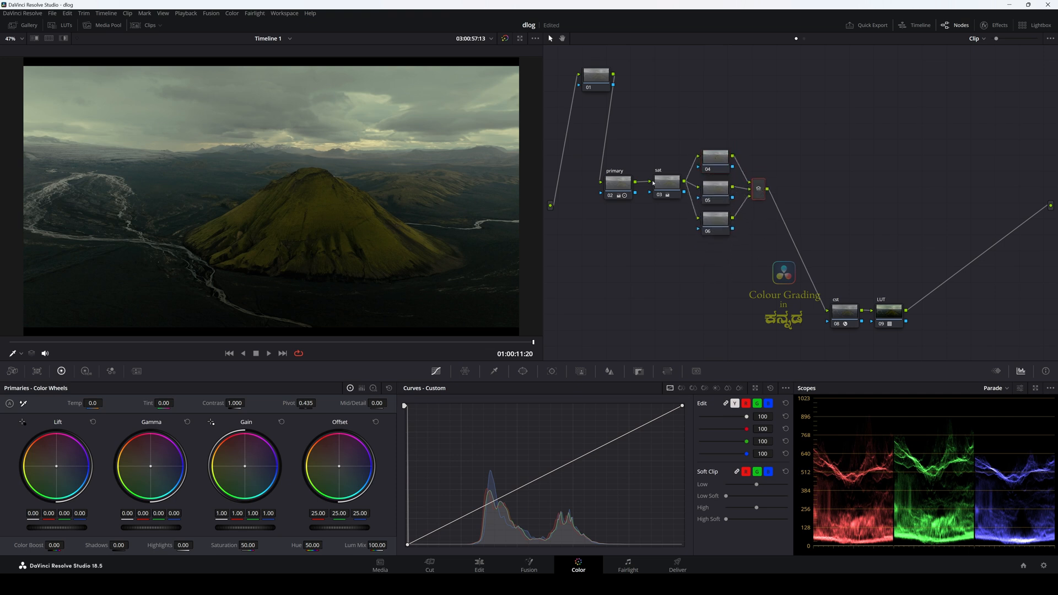
pyautogui.moveTo(655, 183); pyautogui.dragTo(649, 186)
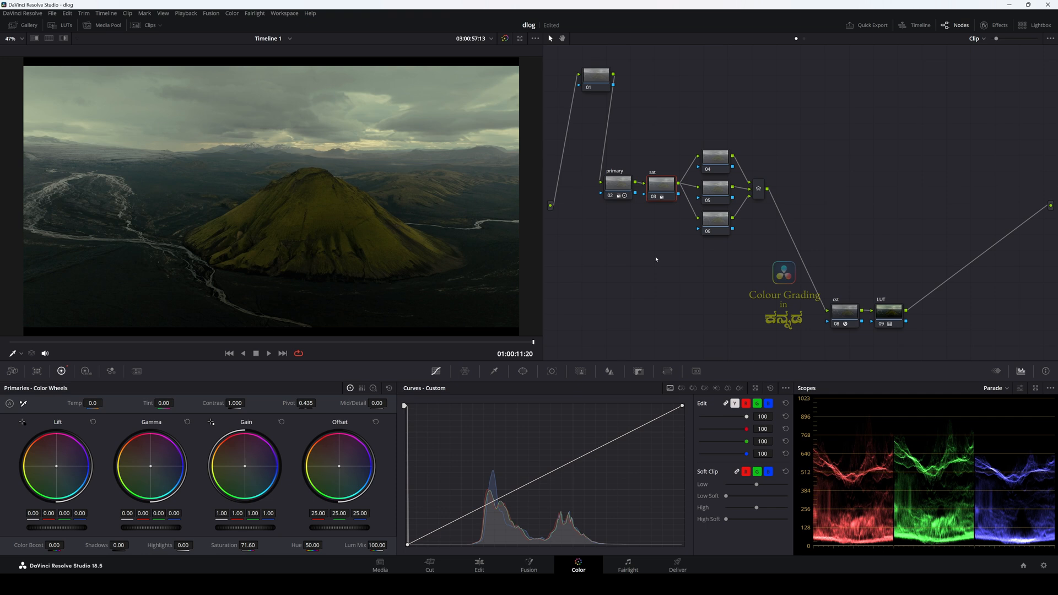
# Step: Add a gradient window over the sky on node 04 at about Pan 52.75, Tilt 59.82 with Soft 1 of 4.99
pyautogui.click(716, 163)
pyautogui.click(522, 371)
pyautogui.click(563, 403)
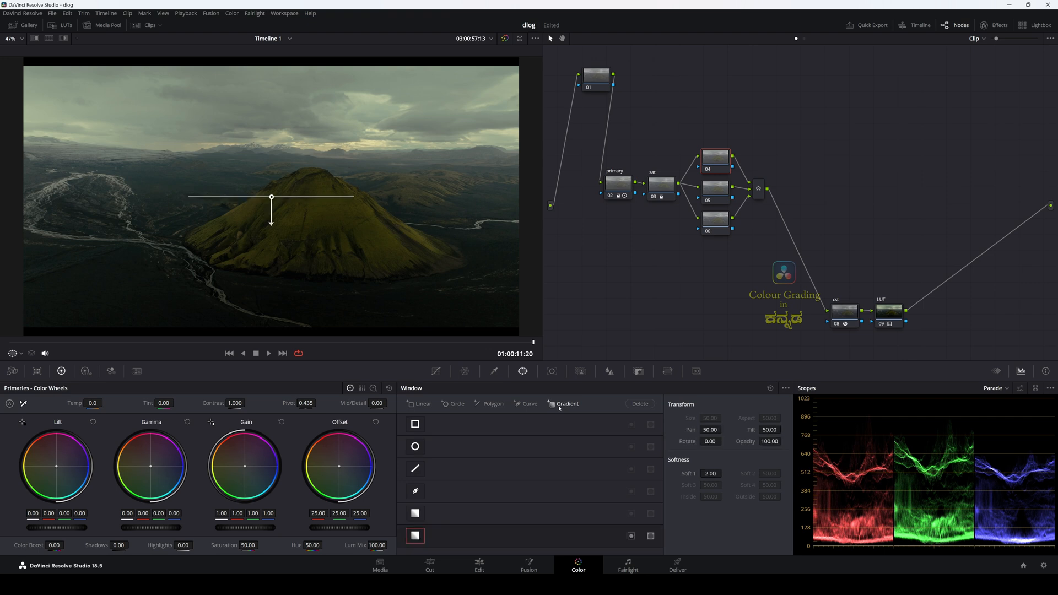
pyautogui.moveTo(277, 205); pyautogui.dragTo(301, 148)
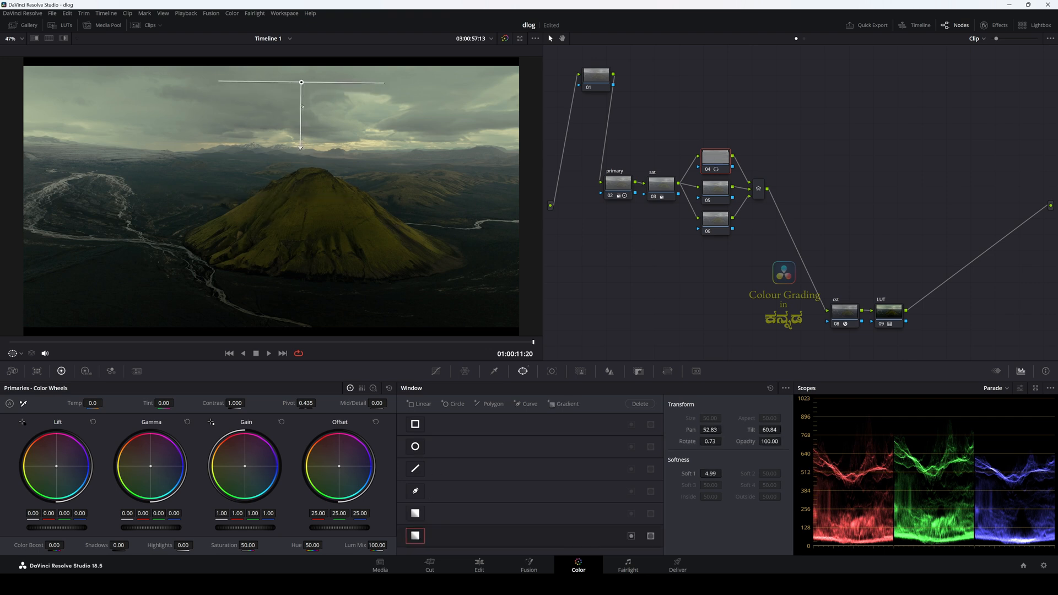
pyautogui.moveTo(302, 86); pyautogui.dragTo(300, 93)
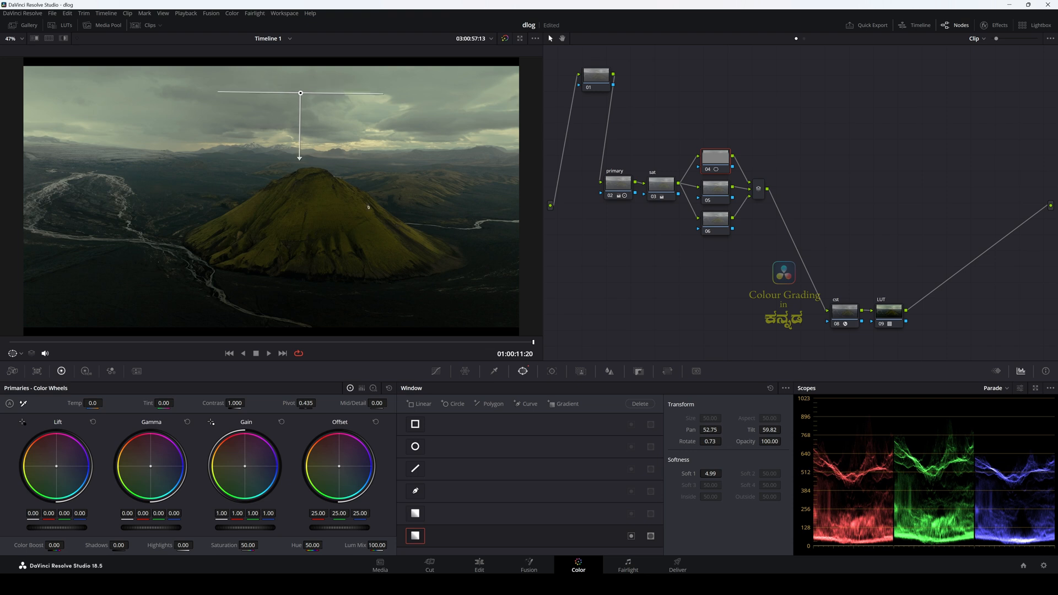
# Step: Refine node 04's gradient in highlight view to cover the sky to the horizon: Pan 52.36, Tilt 57.09, Rotate 0.00, Soft 1 4.84
pyautogui.click(64, 38)
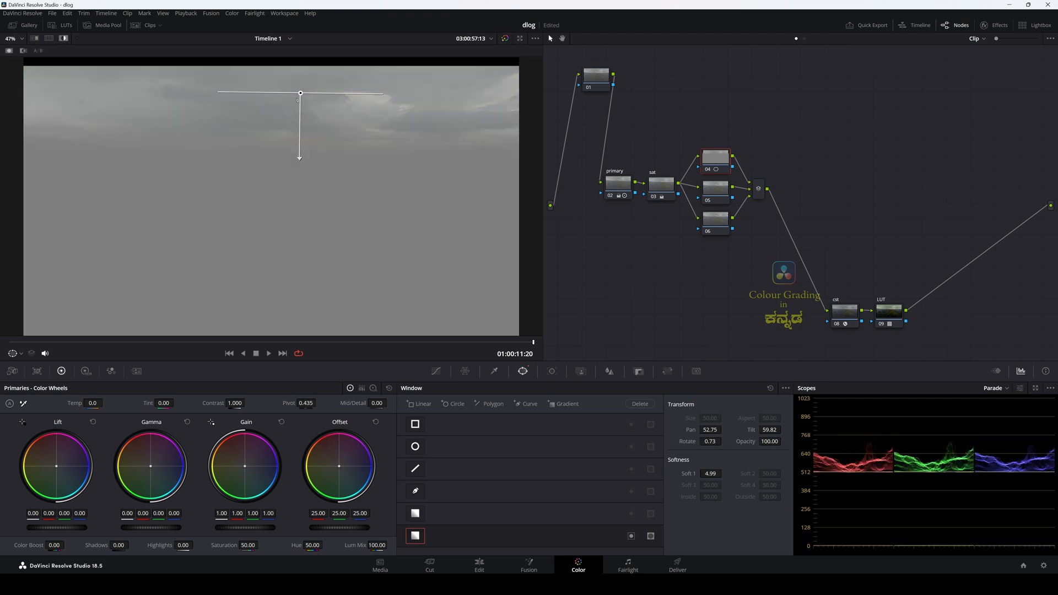
pyautogui.moveTo(300, 93)
pyautogui.mouseDown()
pyautogui.moveTo(296, 130)
pyautogui.moveTo(296, 114)
pyautogui.mouseUp()
pyautogui.moveTo(295, 178); pyautogui.dragTo(295, 159)
pyautogui.moveTo(296, 114); pyautogui.dragTo(296, 124)
pyautogui.moveTo(295, 169); pyautogui.dragTo(295, 187)
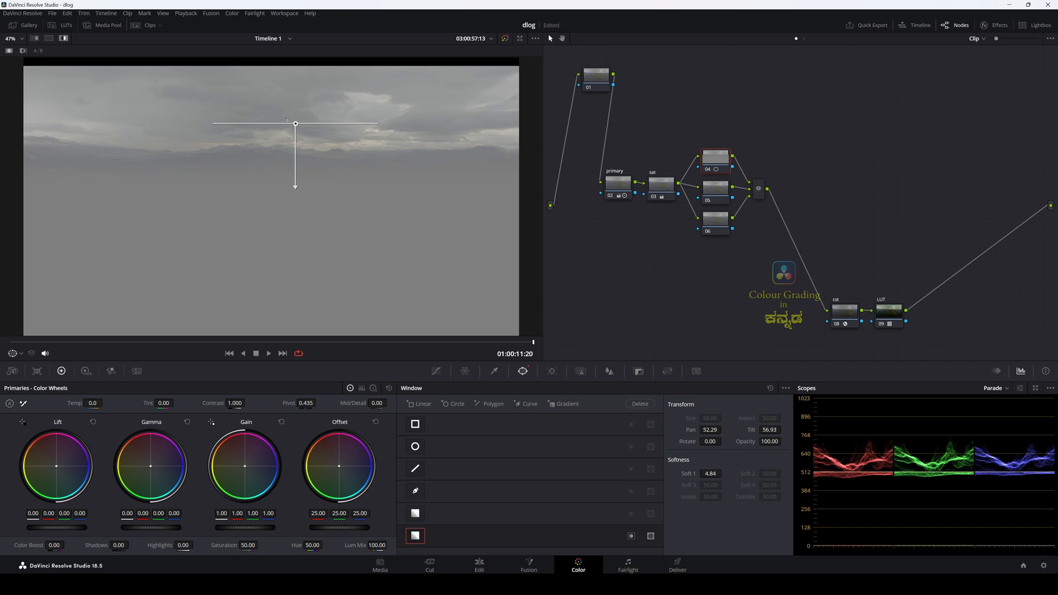
pyautogui.click(64, 39)
pyautogui.moveTo(296, 125); pyautogui.dragTo(298, 123)
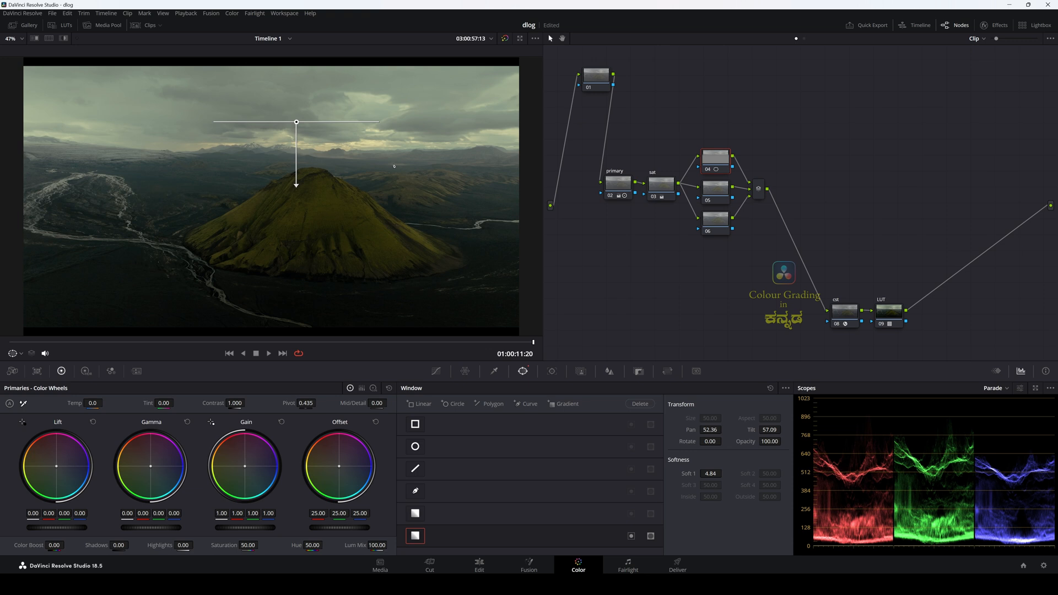
# Step: Darken the sky on node 04 by pulling the middle of its custom curve slightly down
pyautogui.click(436, 371)
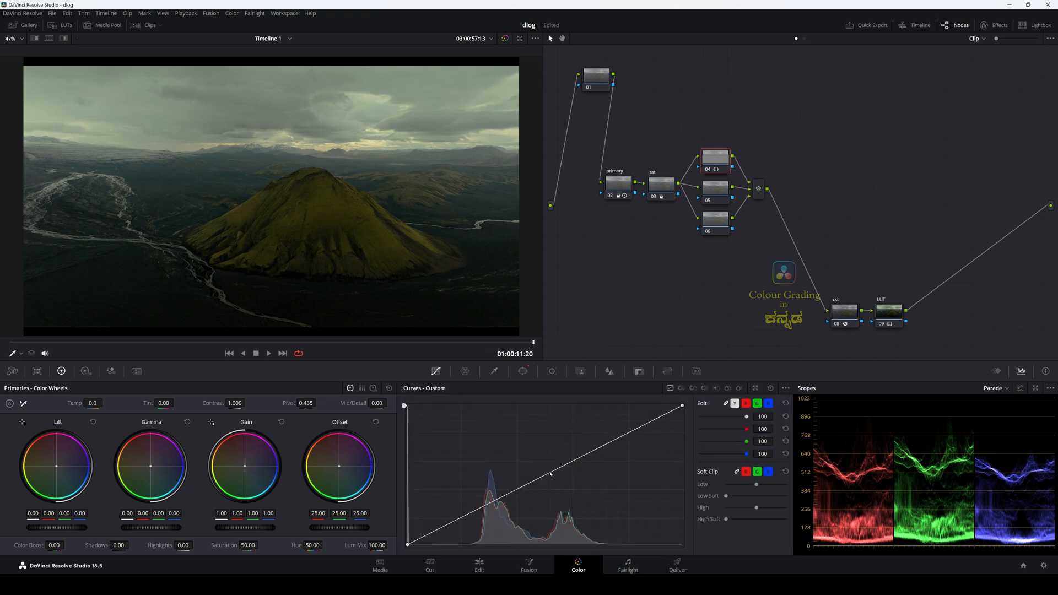
pyautogui.moveTo(550, 472); pyautogui.dragTo(561, 481)
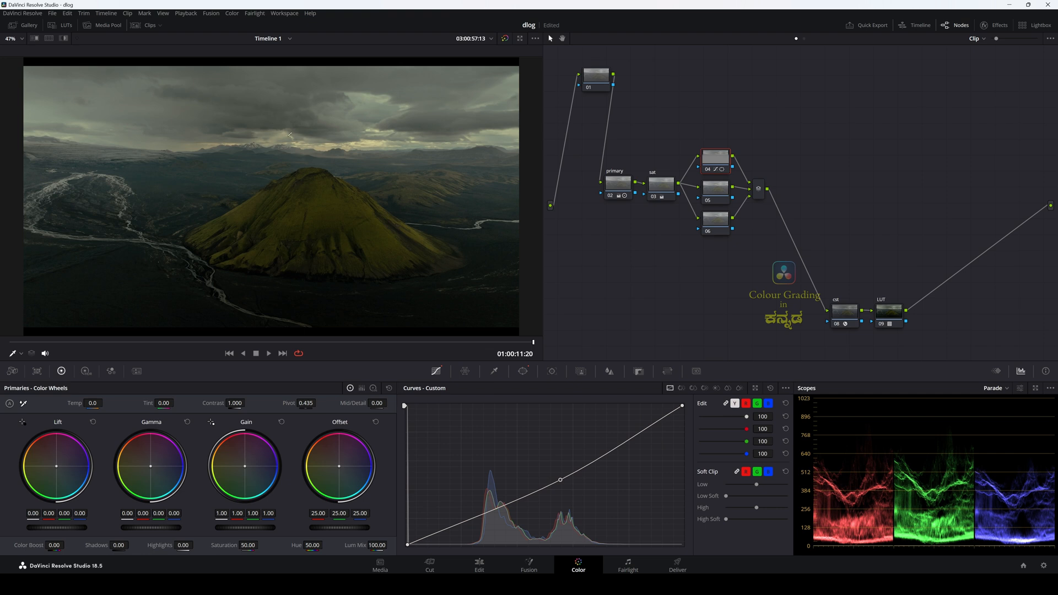
# Step: Add a circle window to node 05 and centre it on the mountain at about Pan 53.61, Tilt 48.11
pyautogui.click(713, 193)
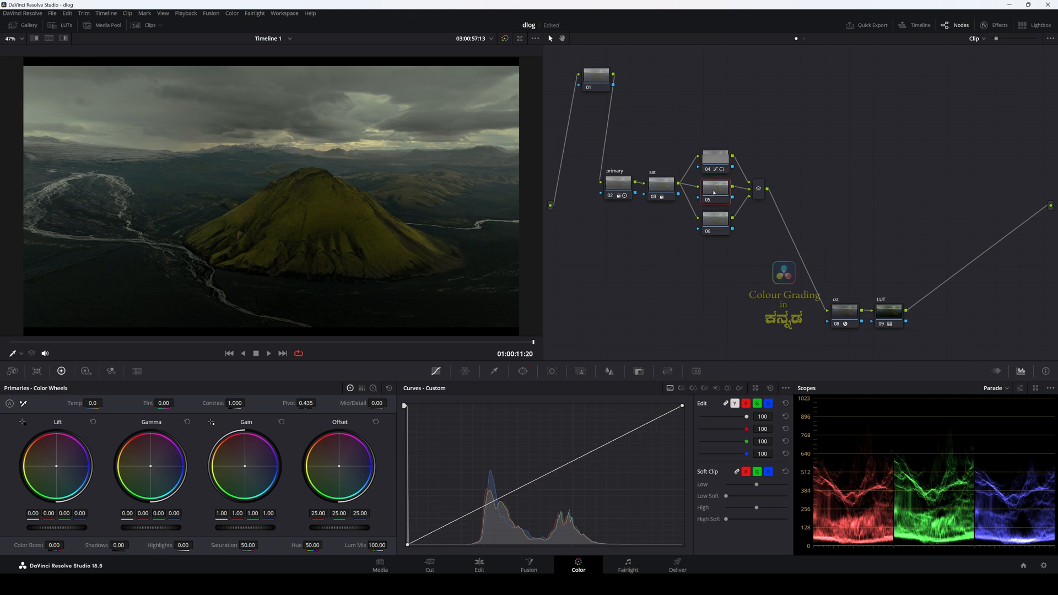
pyautogui.click(523, 371)
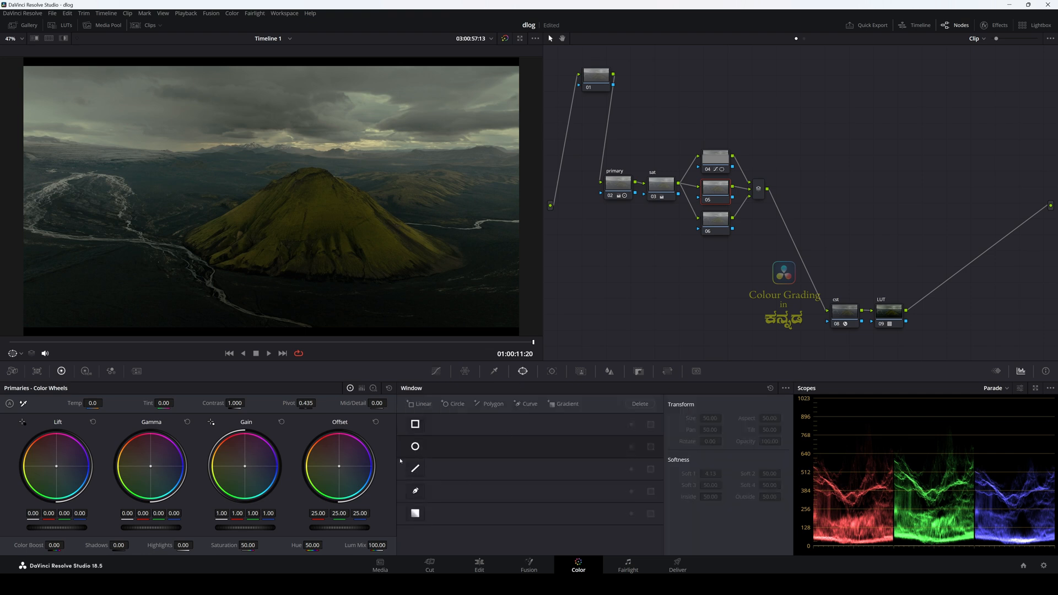
pyautogui.click(415, 447)
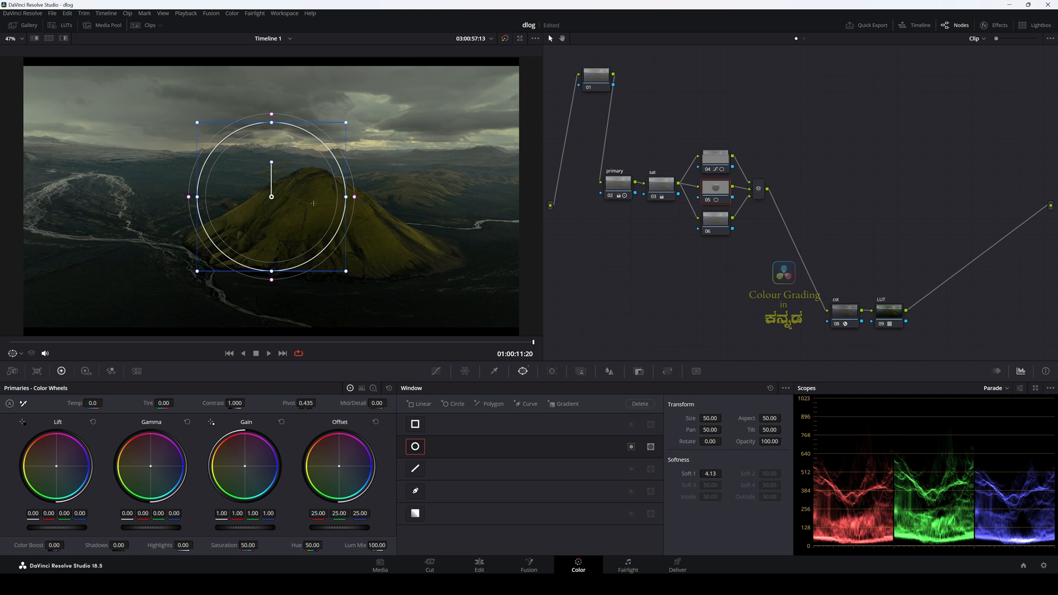
pyautogui.moveTo(271, 197); pyautogui.dragTo(298, 220)
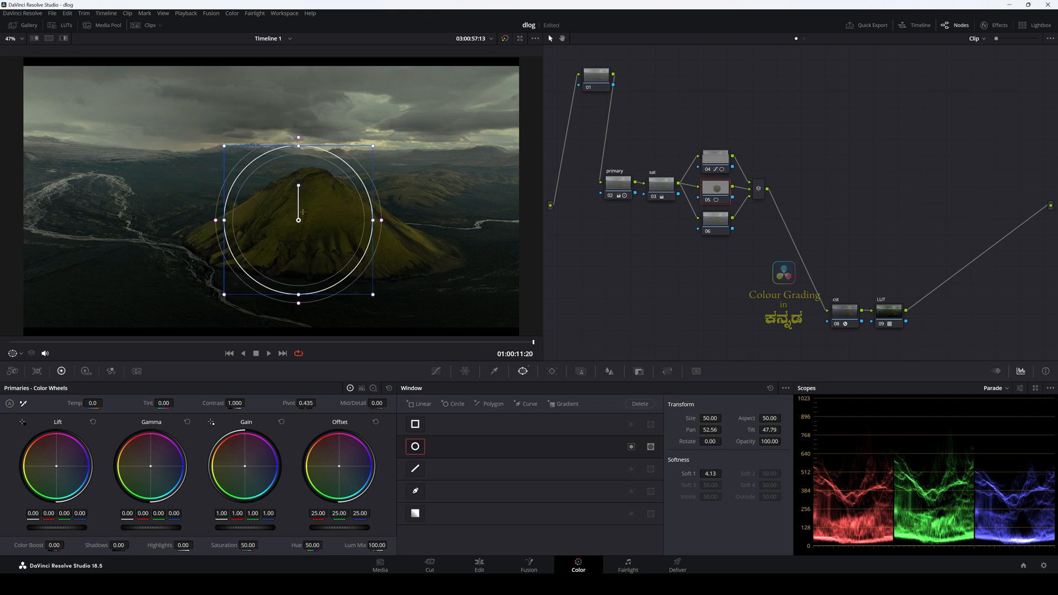
pyautogui.moveTo(302, 211); pyautogui.dragTo(314, 208)
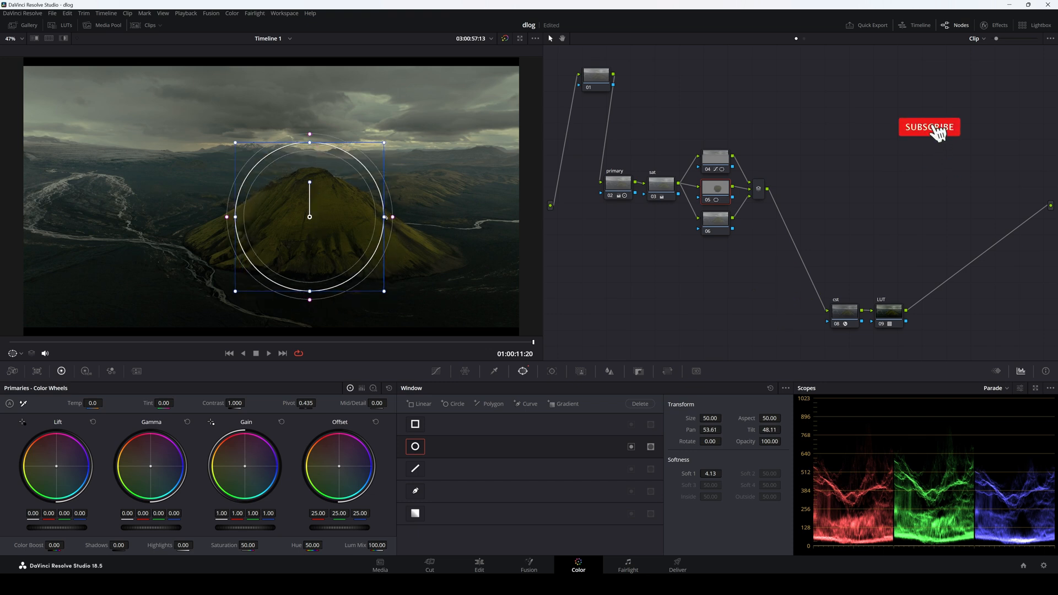
# Step: Reshape node 05's circle into an ellipse around the mountain: Size 48.93, Aspect 58.45, Pan 53.81, Tilt 47.44, Soft 1 12.34
pyautogui.moveTo(386, 217); pyautogui.dragTo(412, 217)
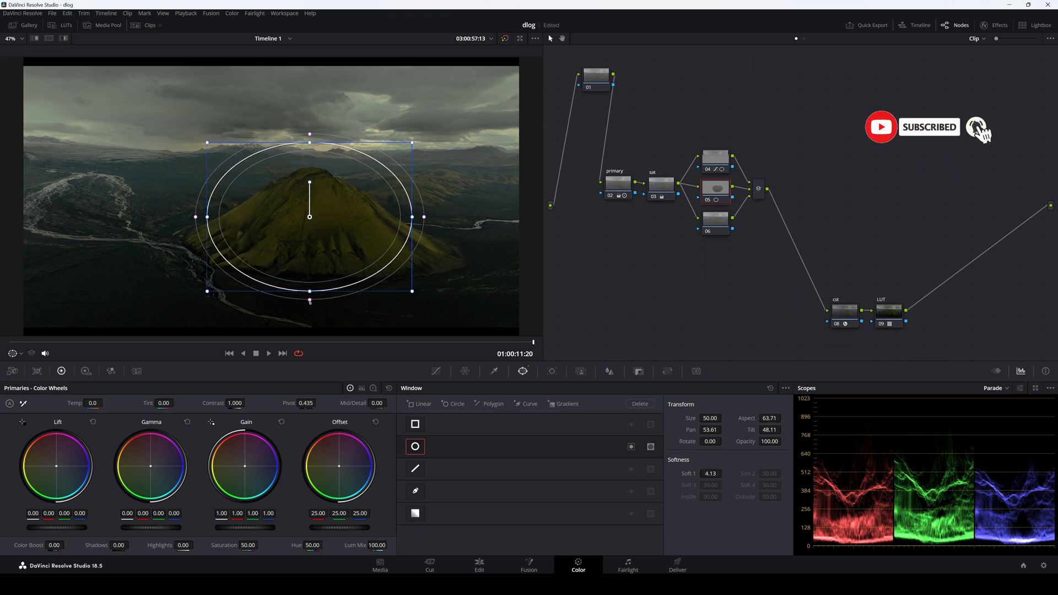
pyautogui.moveTo(309, 301)
pyautogui.mouseDown()
pyautogui.moveTo(309, 312)
pyautogui.moveTo(310, 298)
pyautogui.mouseUp()
pyautogui.moveTo(310, 137)
pyautogui.mouseDown()
pyautogui.moveTo(312, 156)
pyautogui.moveTo(314, 144)
pyautogui.mouseUp()
pyautogui.moveTo(412, 217); pyautogui.dragTo(397, 217)
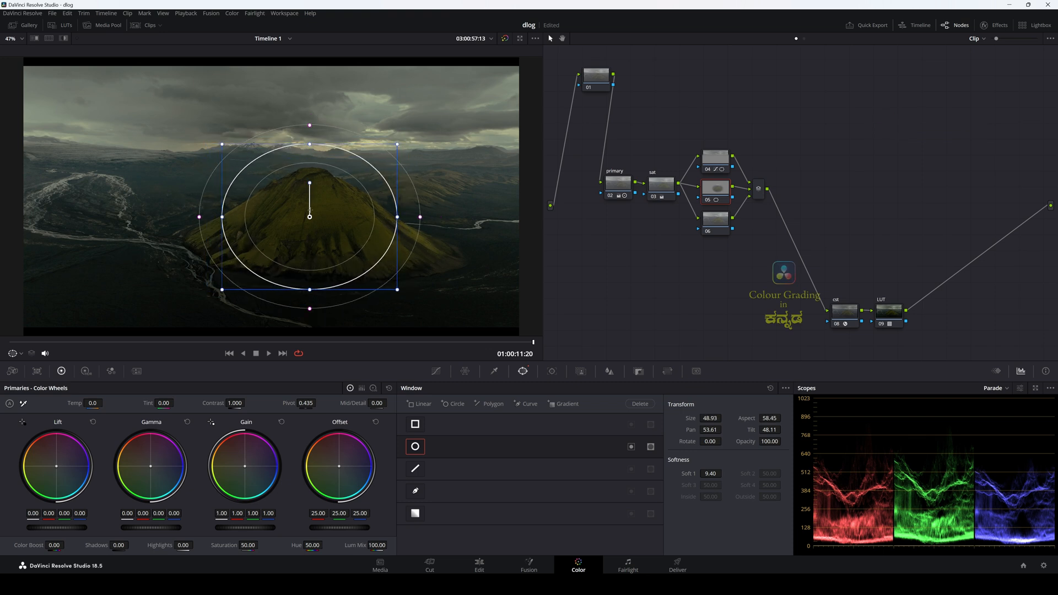
pyautogui.moveTo(331, 242); pyautogui.dragTo(334, 249)
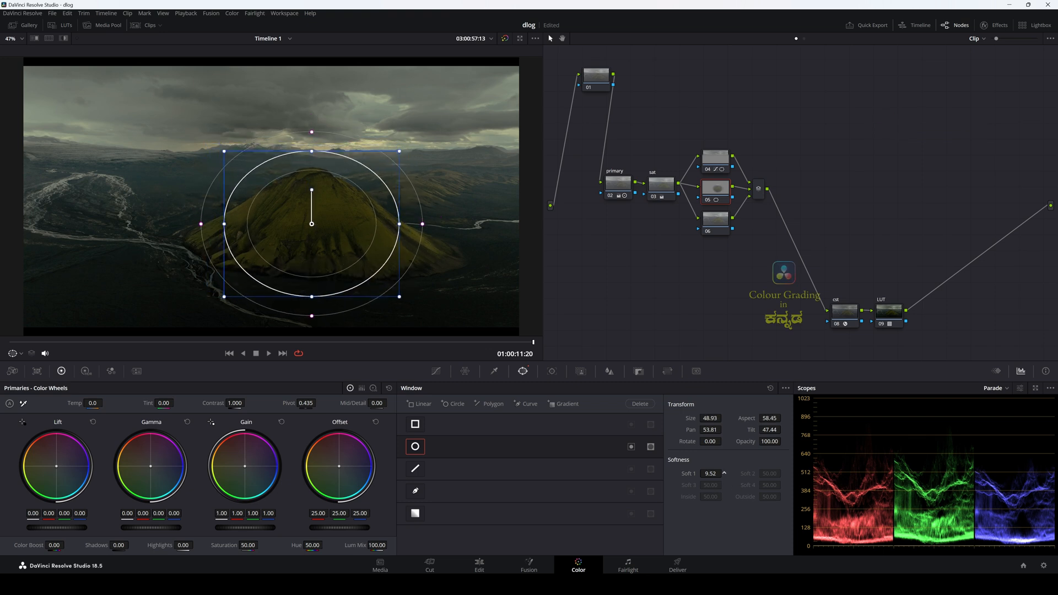
pyautogui.moveTo(724, 473); pyautogui.dragTo(742, 473)
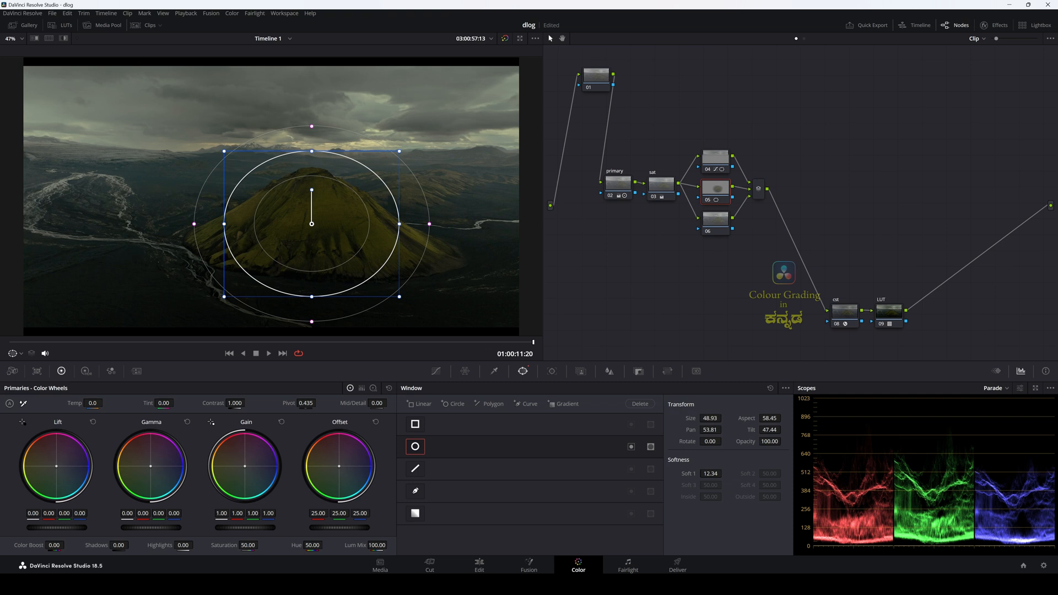
# Step: Brighten the mountain on node 05 with Gain 1.07 and recentre its window at Pan 54.04, Tilt 47.01
pyautogui.moveTo(245, 527); pyautogui.dragTo(254, 527)
pyautogui.moveTo(311, 224); pyautogui.dragTo(310, 230)
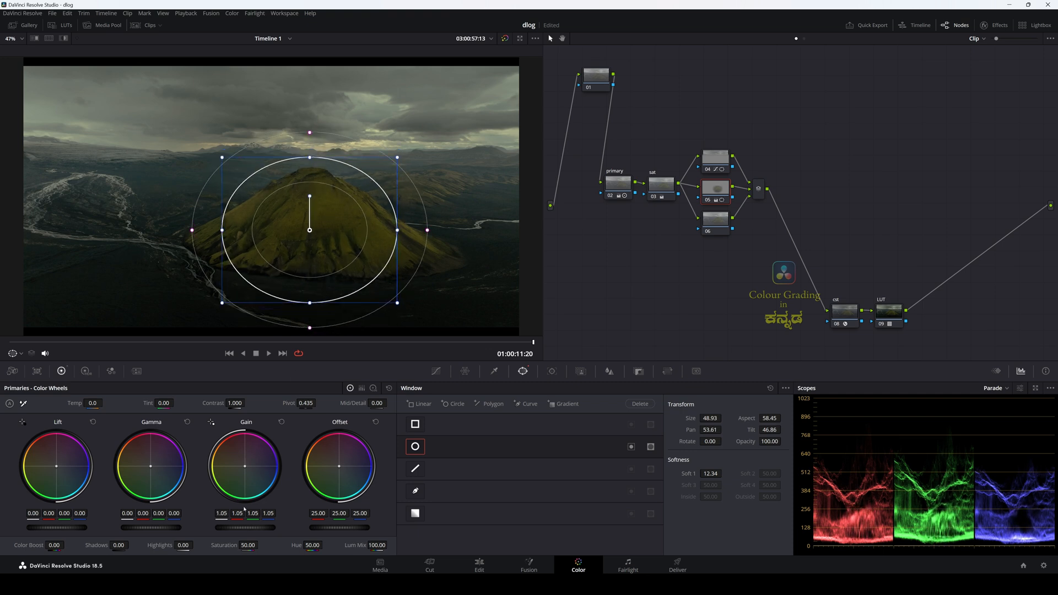
pyautogui.moveTo(245, 528); pyautogui.dragTo(248, 527)
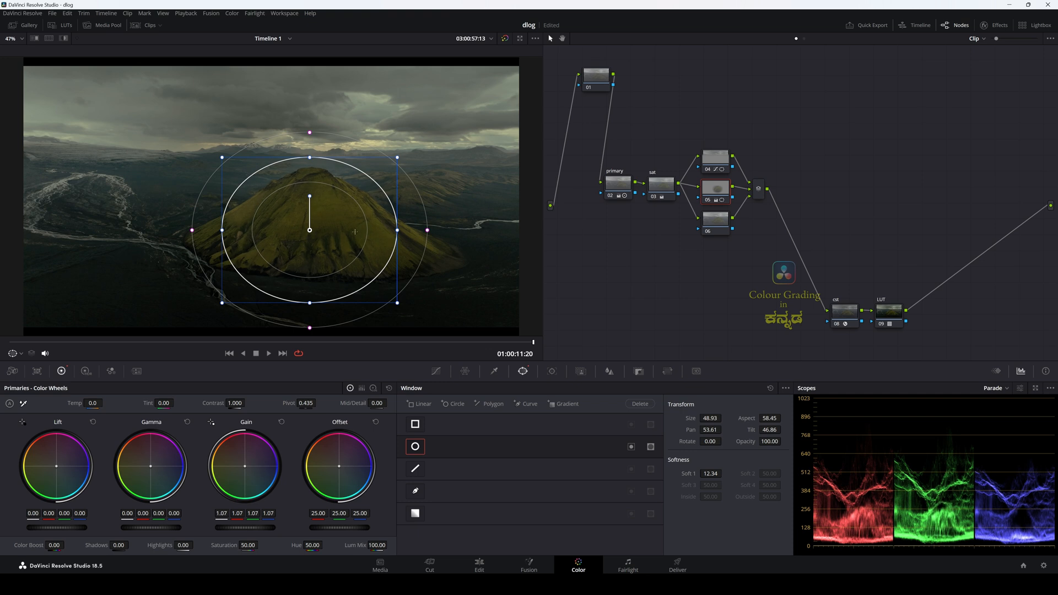
pyautogui.moveTo(312, 231); pyautogui.dragTo(316, 230)
# Step: Check the brightened mountain without the window outline and save the project
pyautogui.click(709, 226)
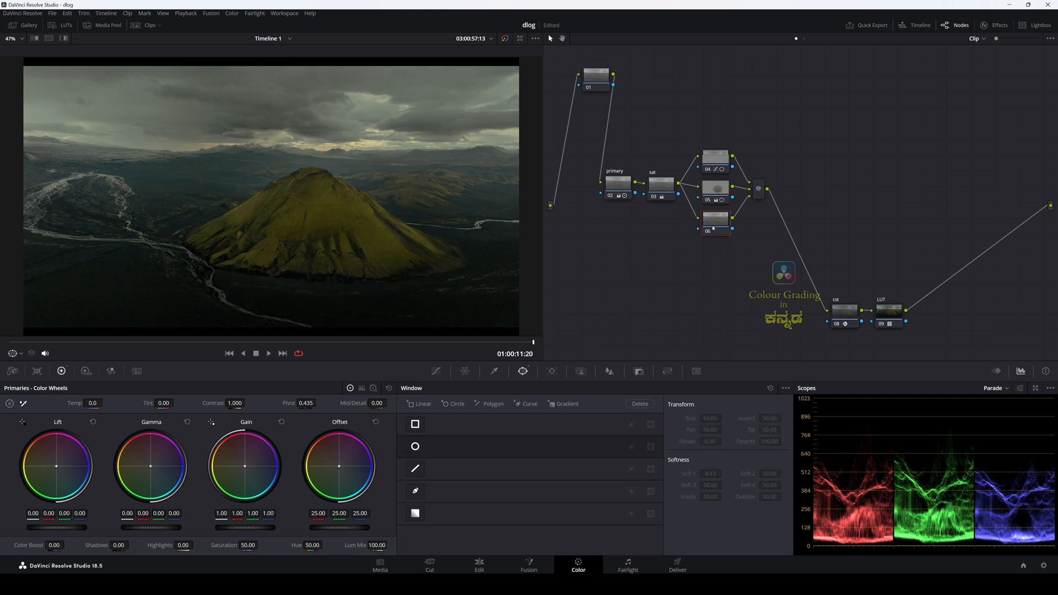
pyautogui.click(714, 190)
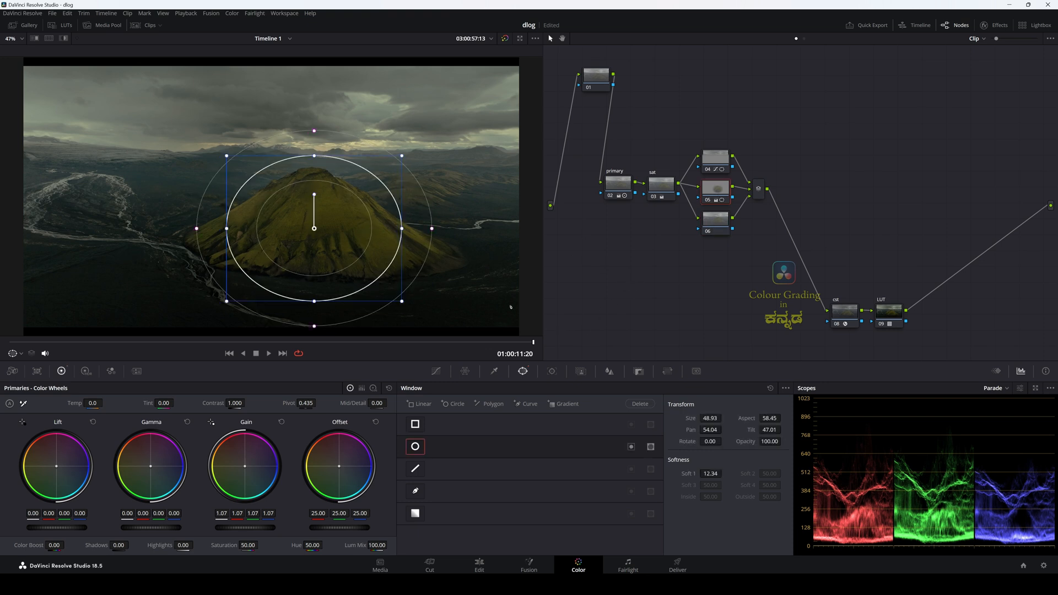
pyautogui.hotkey('ctrl', 's')
# Step: Compare the shot with node 05 disabled and enabled, and set its window's Soft 1 to 12.88
pyautogui.click(711, 231)
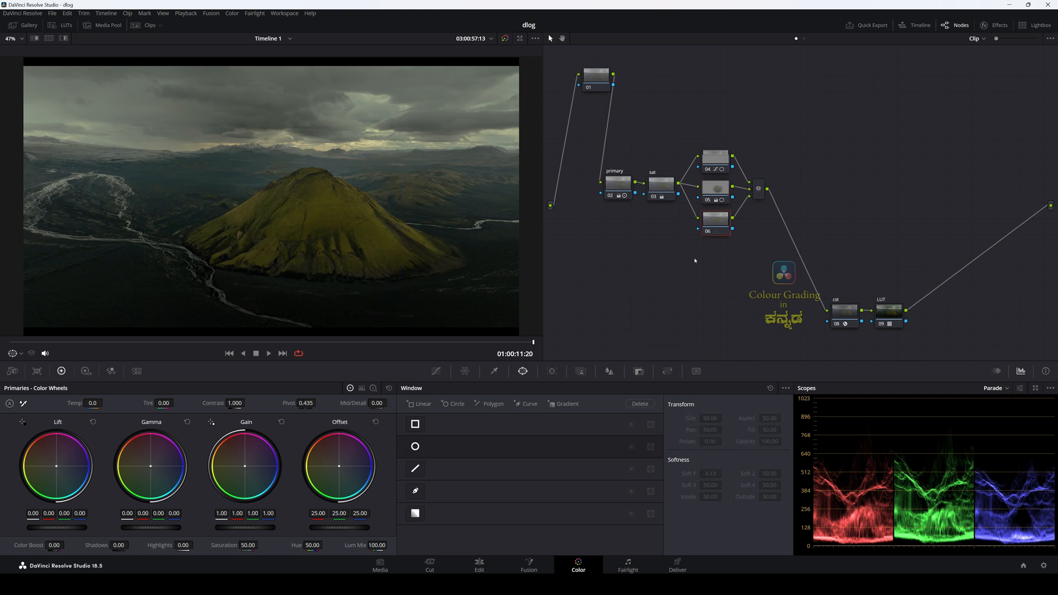
pyautogui.click(710, 201)
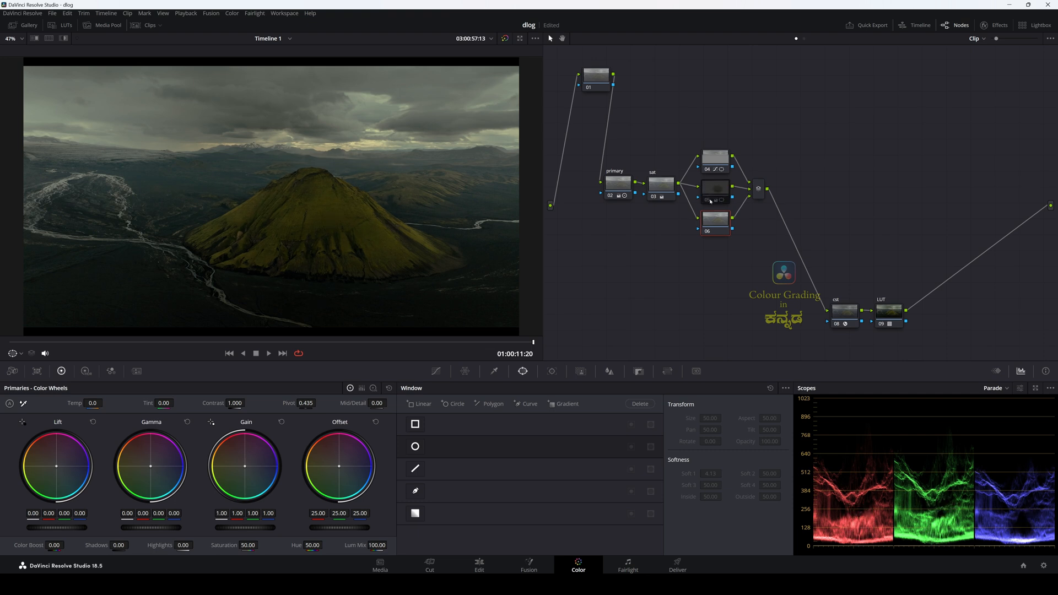
pyautogui.click(710, 201)
pyautogui.click(717, 189)
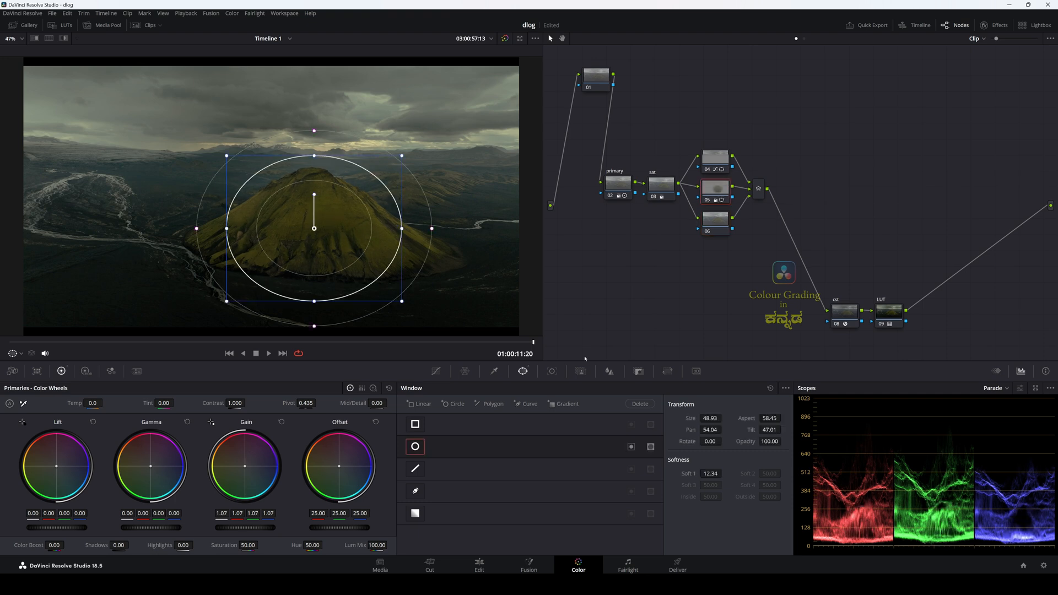
pyautogui.moveTo(705, 475); pyautogui.dragTo(710, 475)
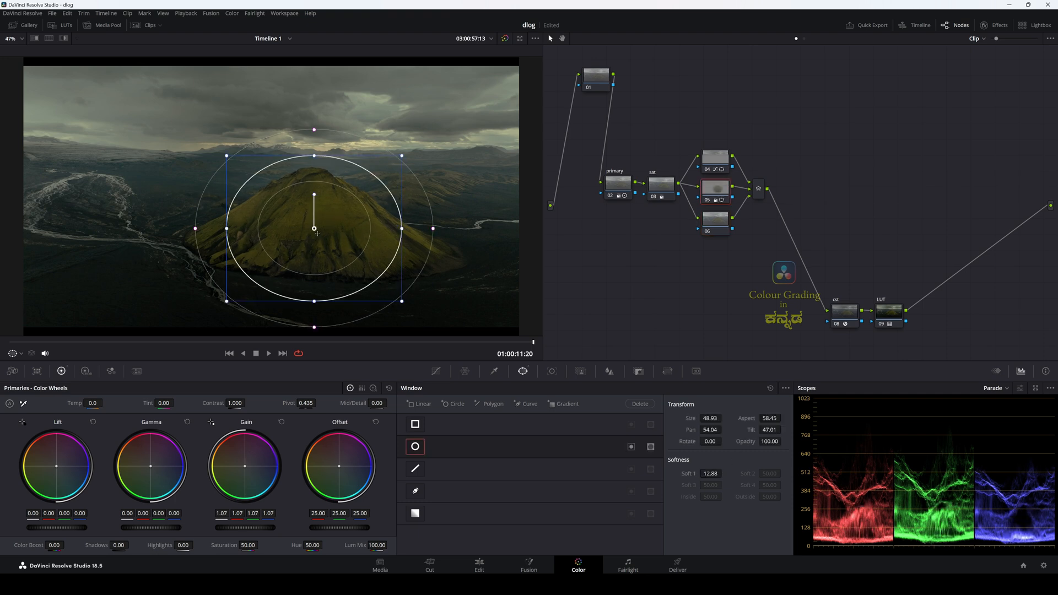
pyautogui.click(719, 222)
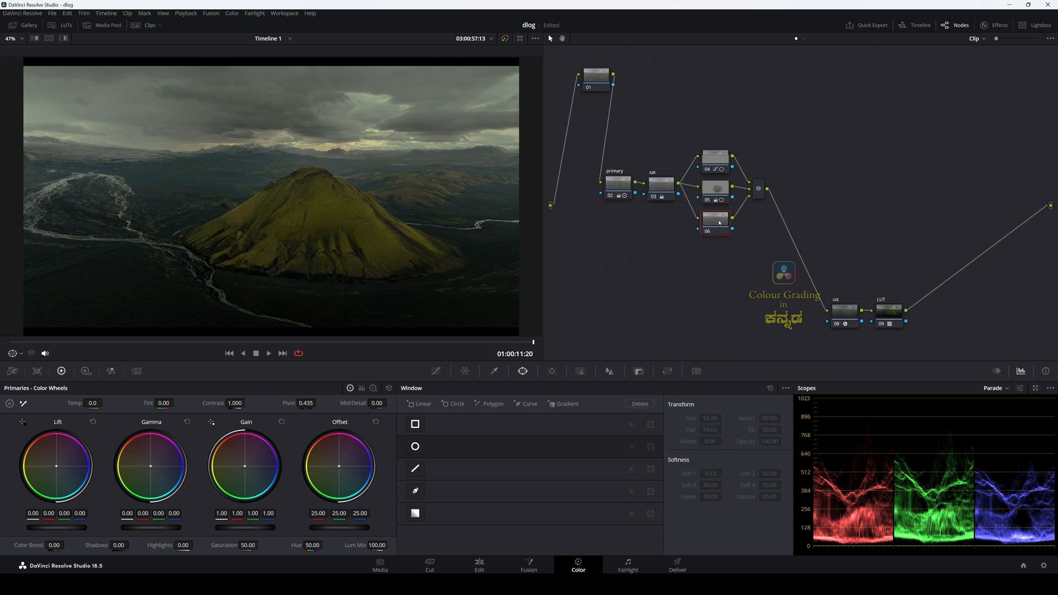
# Step: Lower the existing midpoint of node 04's custom curve slightly further to deepen the sky
pyautogui.click(713, 174)
pyautogui.click(436, 371)
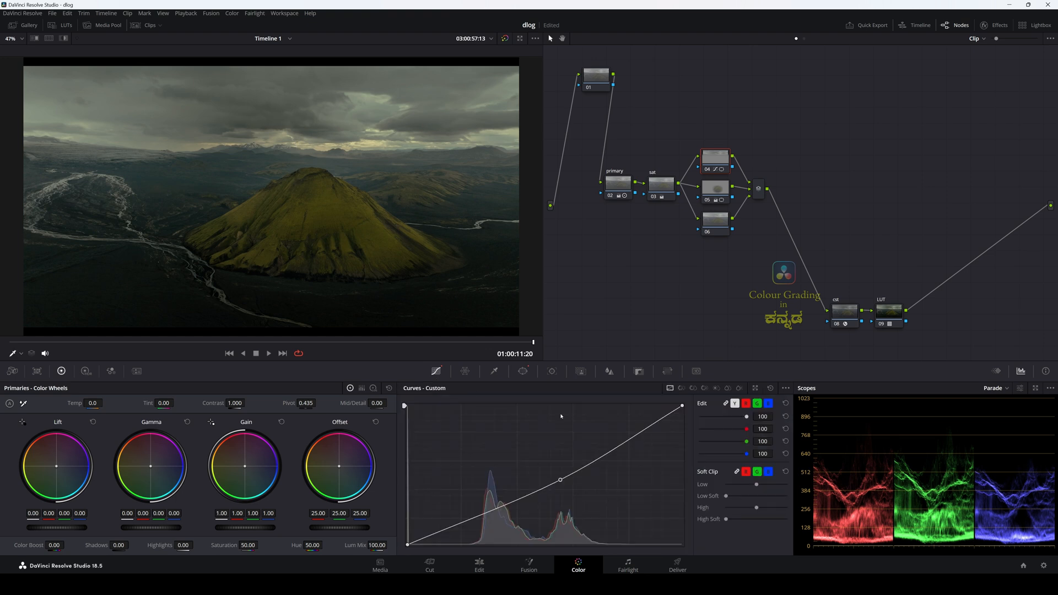
pyautogui.moveTo(560, 481); pyautogui.dragTo(560, 482)
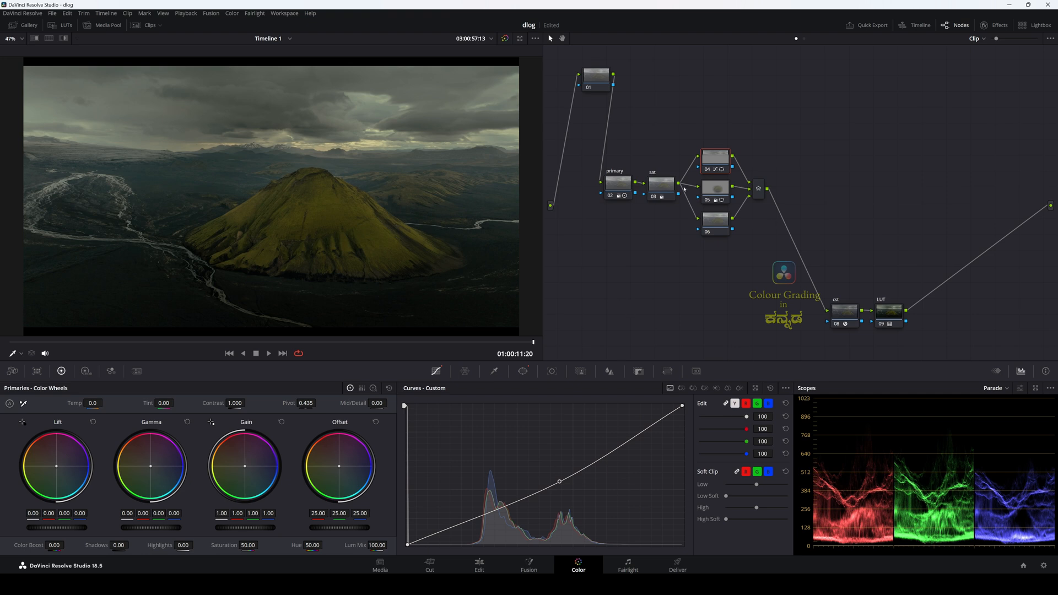
# Step: Shape node 06's custom curve into a gentle S-curve, lowering a point in the shadows slightly and raising one in the highlights
pyautogui.click(716, 228)
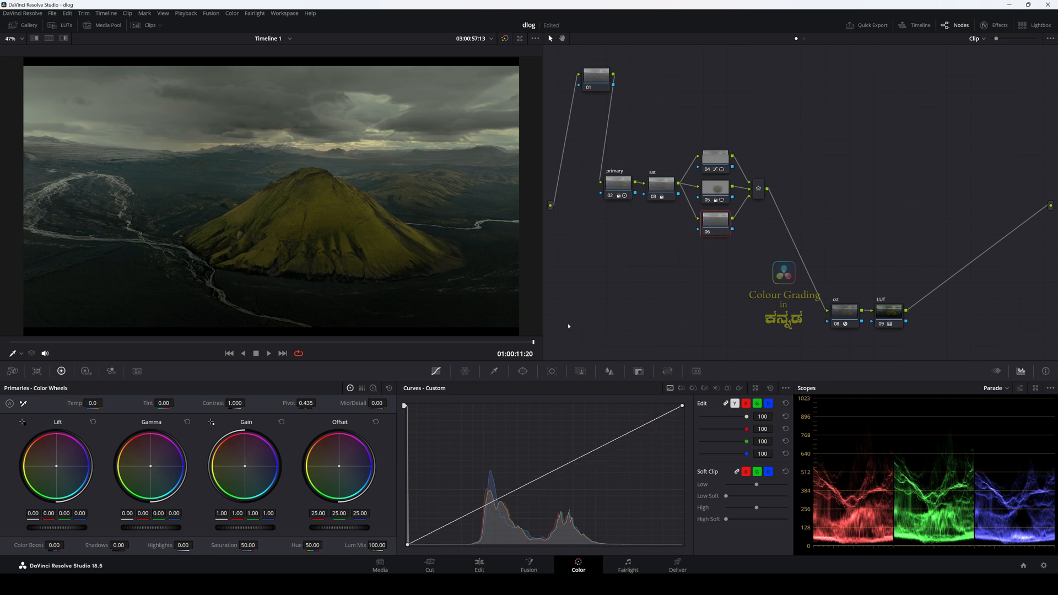
pyautogui.moveTo(722, 226); pyautogui.dragTo(722, 227)
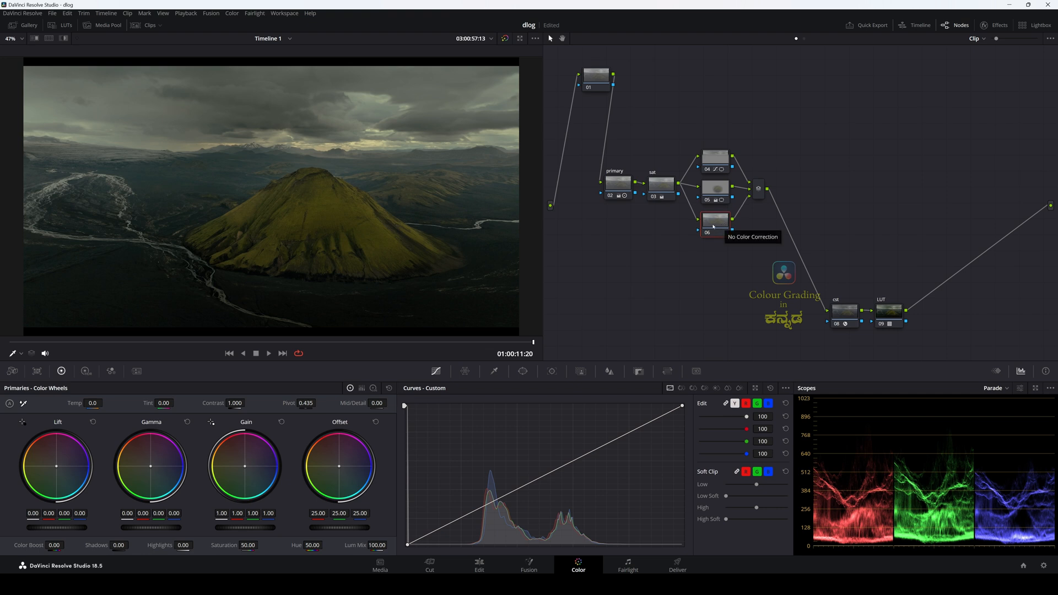
pyautogui.click(493, 504)
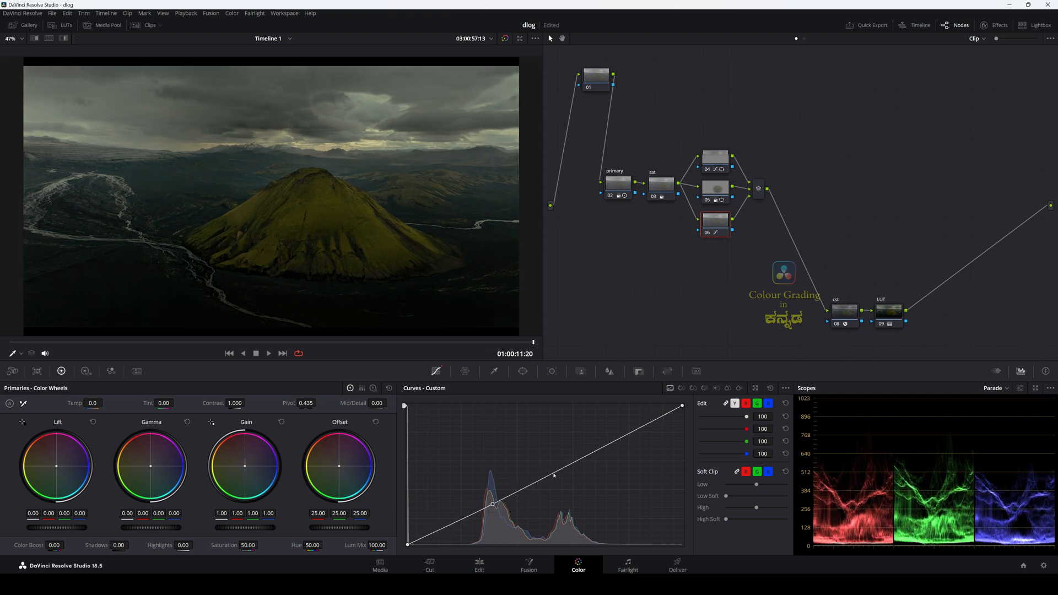
pyautogui.moveTo(590, 458); pyautogui.dragTo(600, 439)
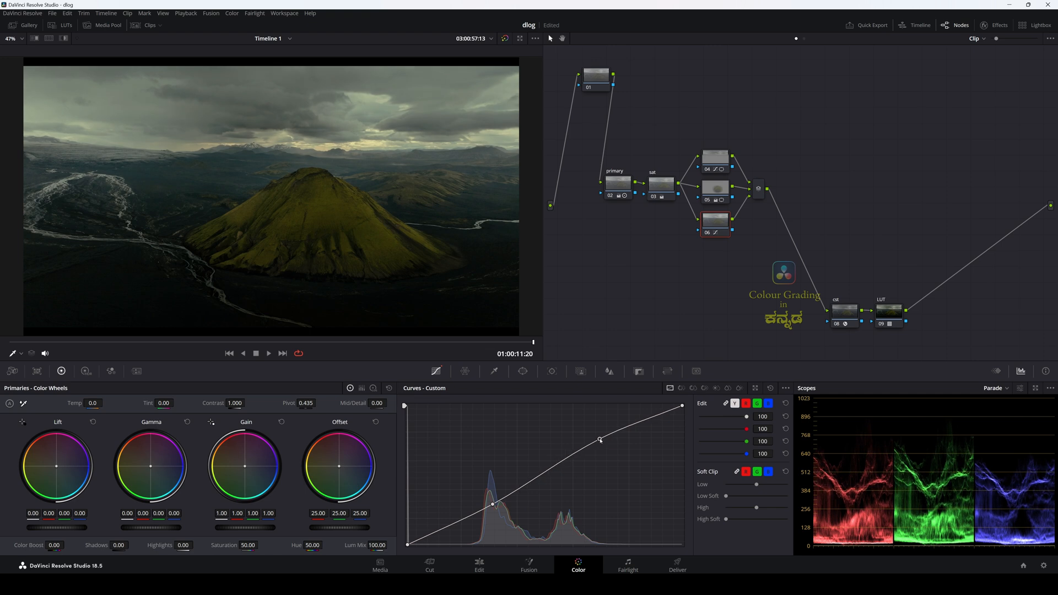
pyautogui.moveTo(492, 505)
pyautogui.mouseDown()
pyautogui.moveTo(468, 519)
pyautogui.moveTo(476, 514)
pyautogui.mouseUp()
pyautogui.moveTo(601, 440); pyautogui.dragTo(593, 439)
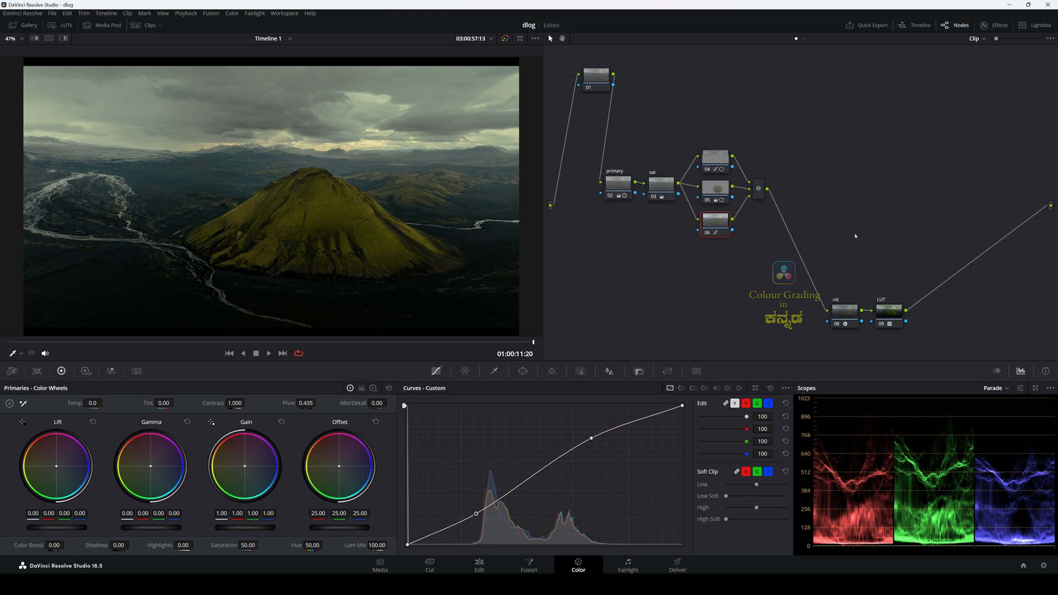
# Step: Check the custom curve on sky node 04
pyautogui.click(759, 190)
pyautogui.press('space')
pyautogui.click(708, 159)
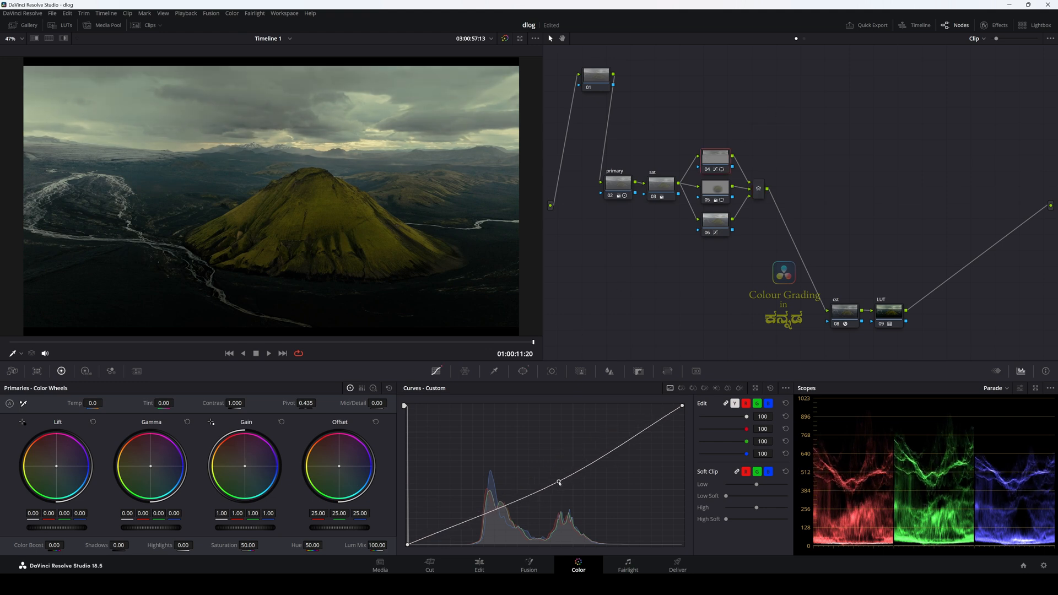
# Step: Add a serial node after the layer mixer and label it "light rays"
pyautogui.click(758, 189)
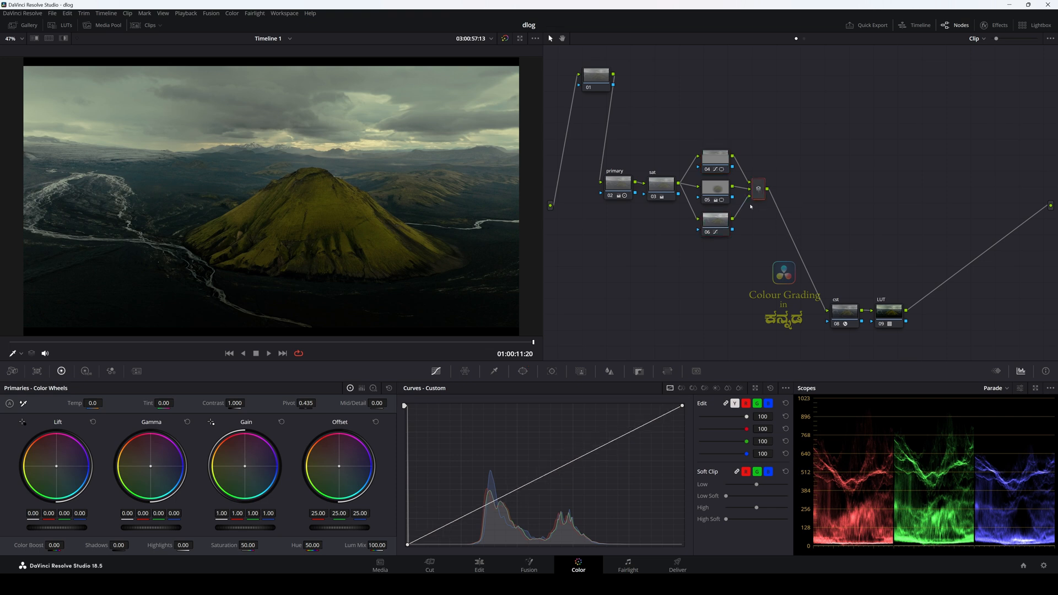
pyautogui.hotkey('alt', 's')
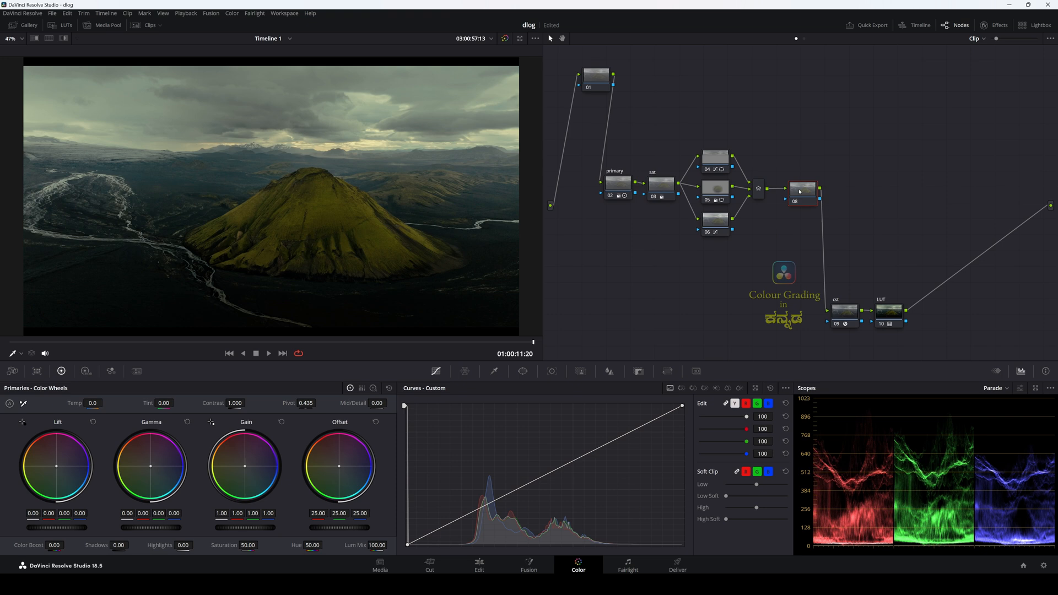
pyautogui.moveTo(799, 192); pyautogui.dragTo(796, 192)
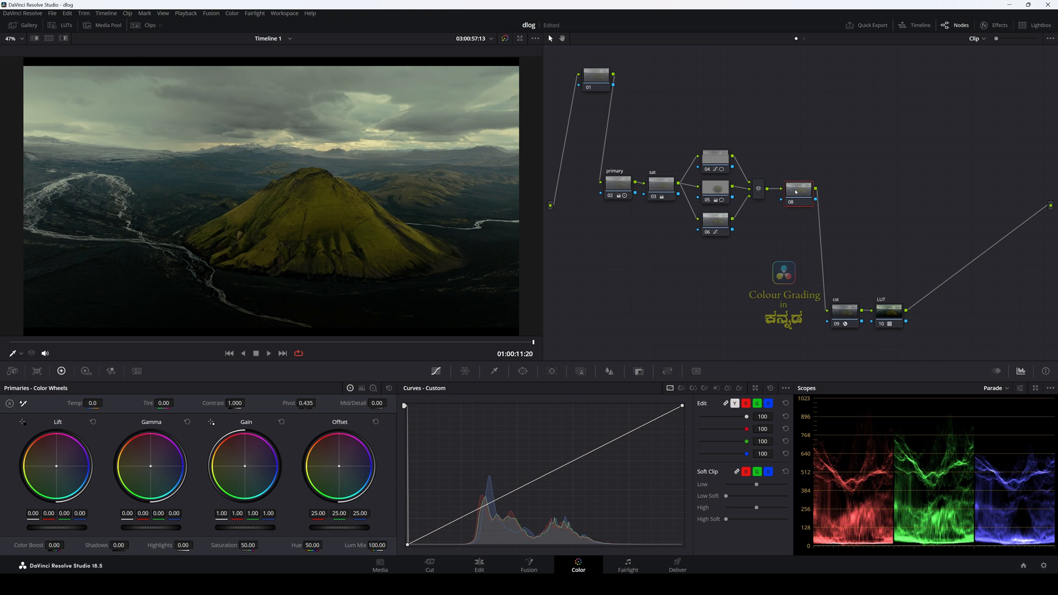
pyautogui.write('ight rays')
pyautogui.press('Return')
# Step: Draw a closed curve window on the light rays node around the bright horizon above the mountain peak, with Soft 1 at 0.68
pyautogui.click(523, 371)
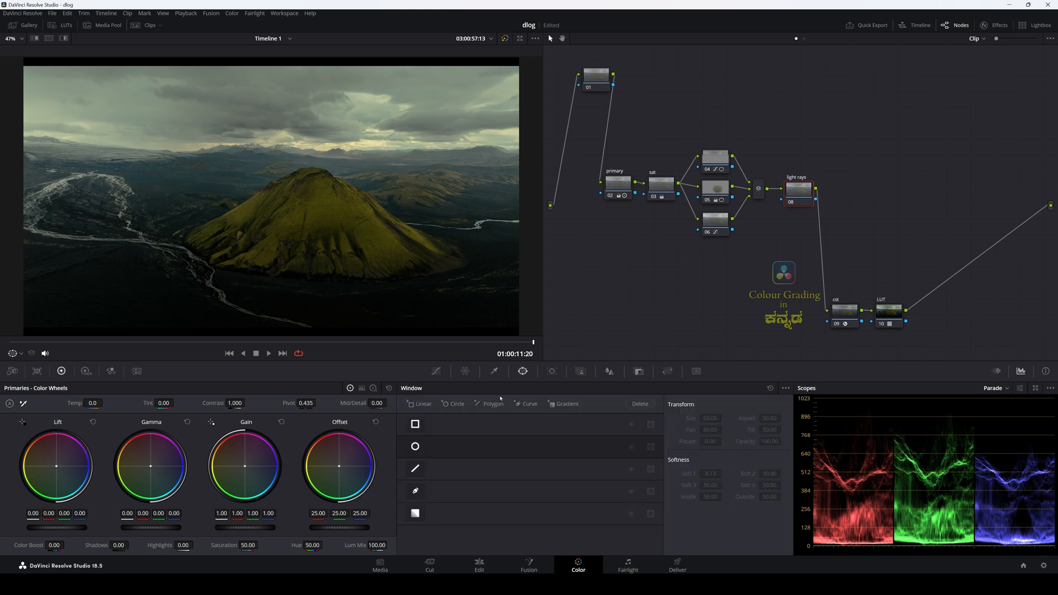
pyautogui.click(416, 492)
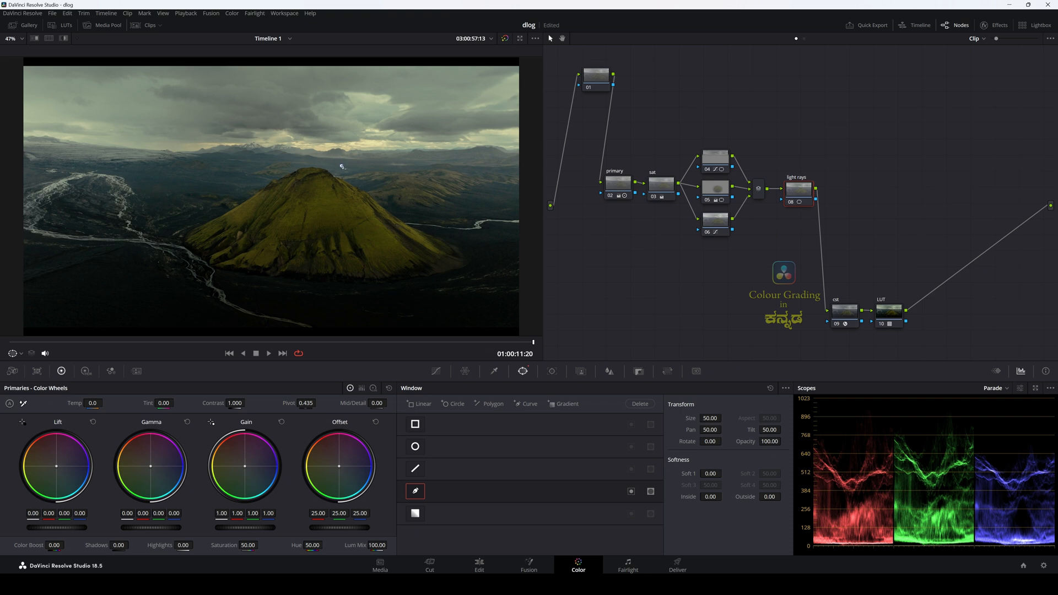
pyautogui.click(300, 164)
pyautogui.click(277, 161)
pyautogui.click(267, 158)
pyautogui.click(270, 144)
pyautogui.click(270, 138)
pyautogui.click(278, 134)
pyautogui.click(294, 128)
pyautogui.click(311, 129)
pyautogui.click(329, 133)
pyautogui.click(343, 137)
pyautogui.click(355, 141)
pyautogui.click(360, 142)
pyautogui.click(365, 149)
pyautogui.click(367, 156)
pyautogui.click(367, 165)
pyautogui.click(342, 165)
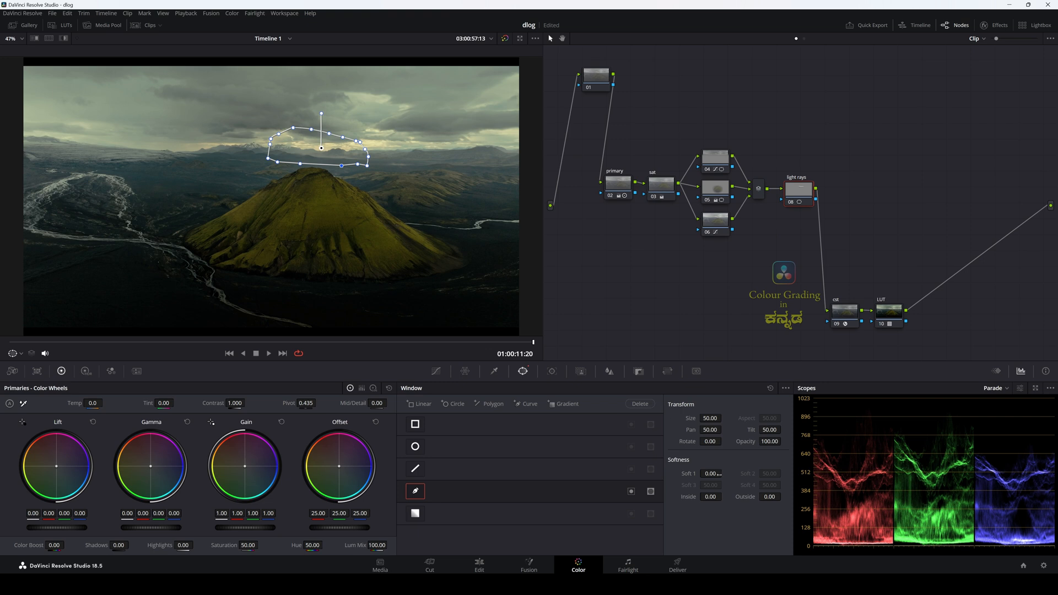
pyautogui.moveTo(704, 473); pyautogui.dragTo(724, 472)
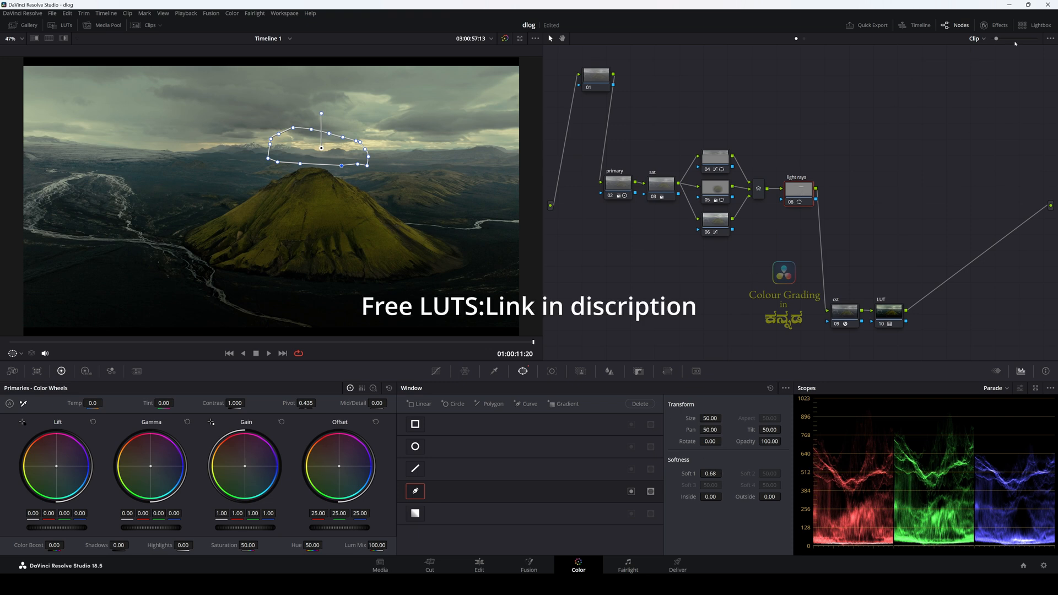
# Step: Search the effects library for "light" and apply Light Rays to the light rays node
pyautogui.click(993, 25)
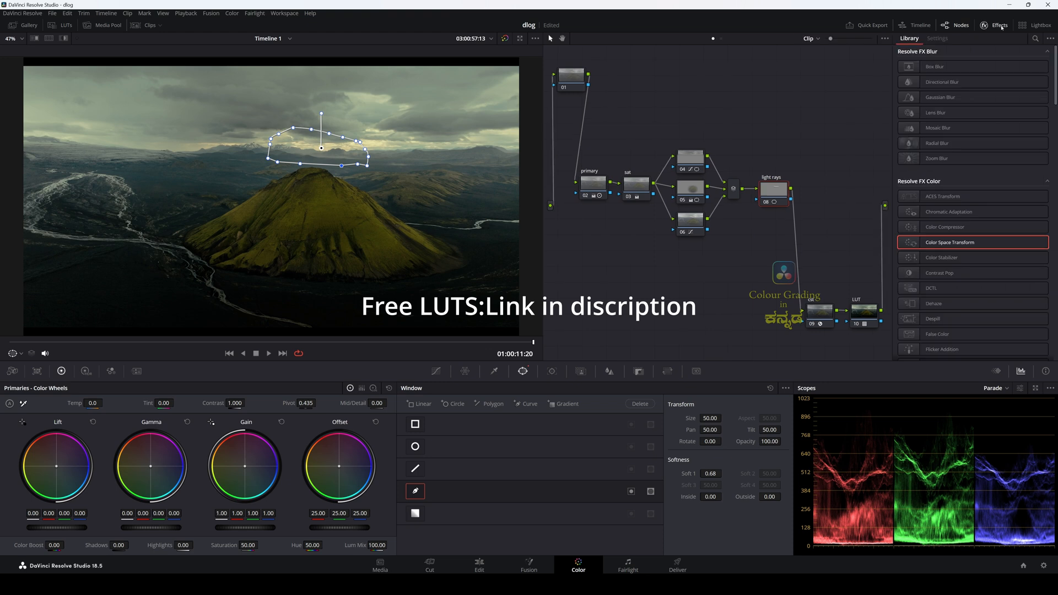
pyautogui.click(1035, 39)
pyautogui.write('li')
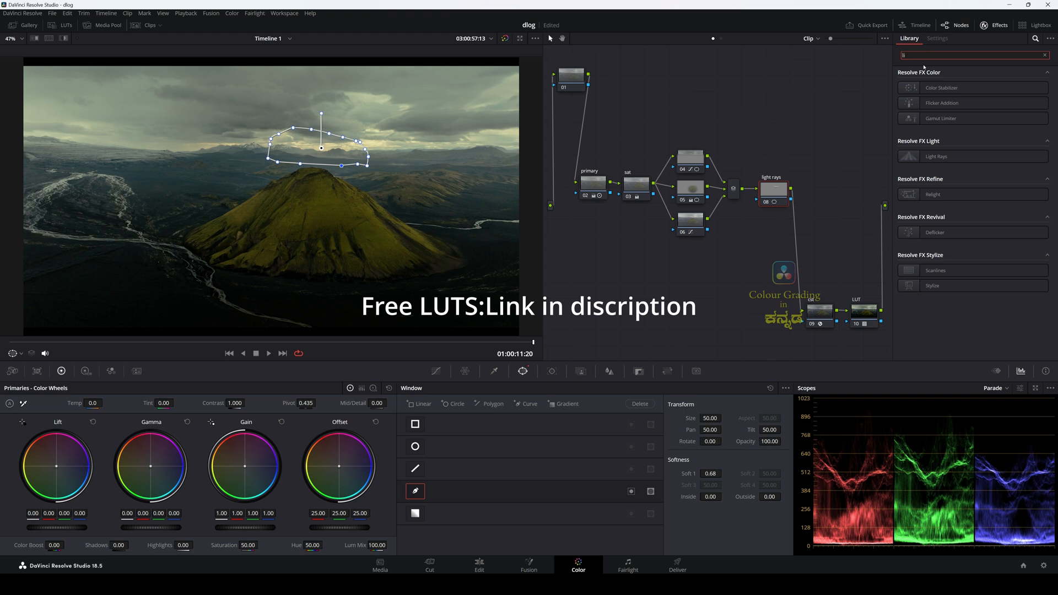
pyautogui.write('ght')
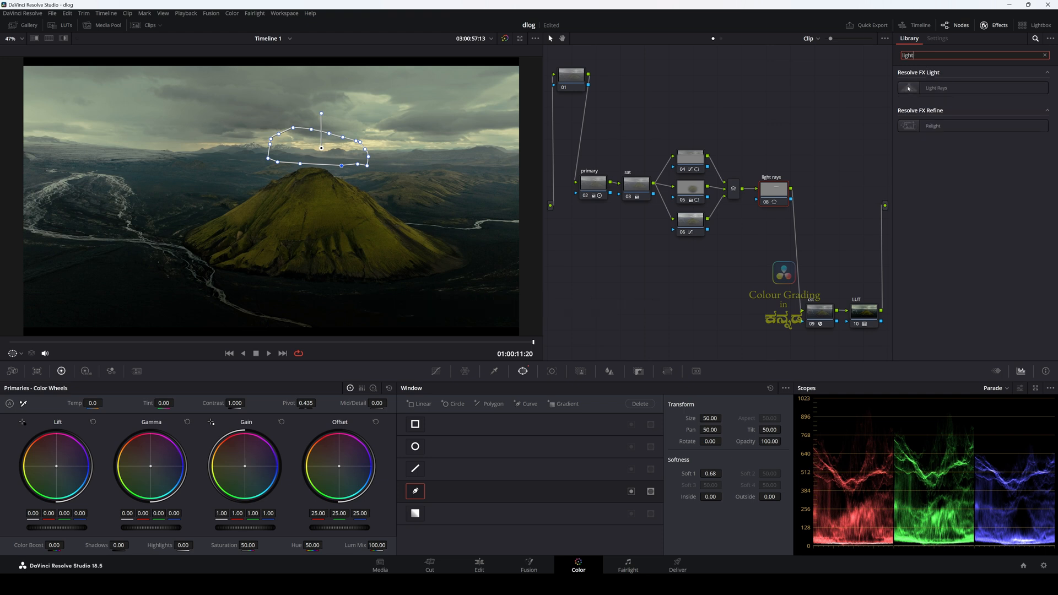
pyautogui.moveTo(909, 93); pyautogui.dragTo(768, 195)
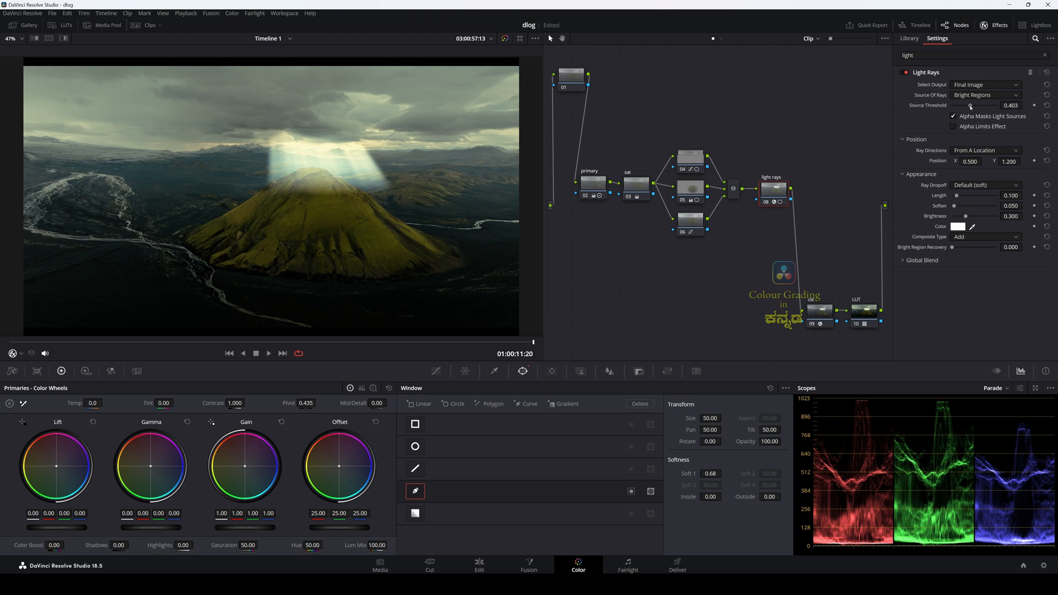
# Step: Set the Light Rays Source Threshold to 0.624 and the ray position to X 0.460, Y 1.024
pyautogui.moveTo(970, 106); pyautogui.dragTo(980, 107)
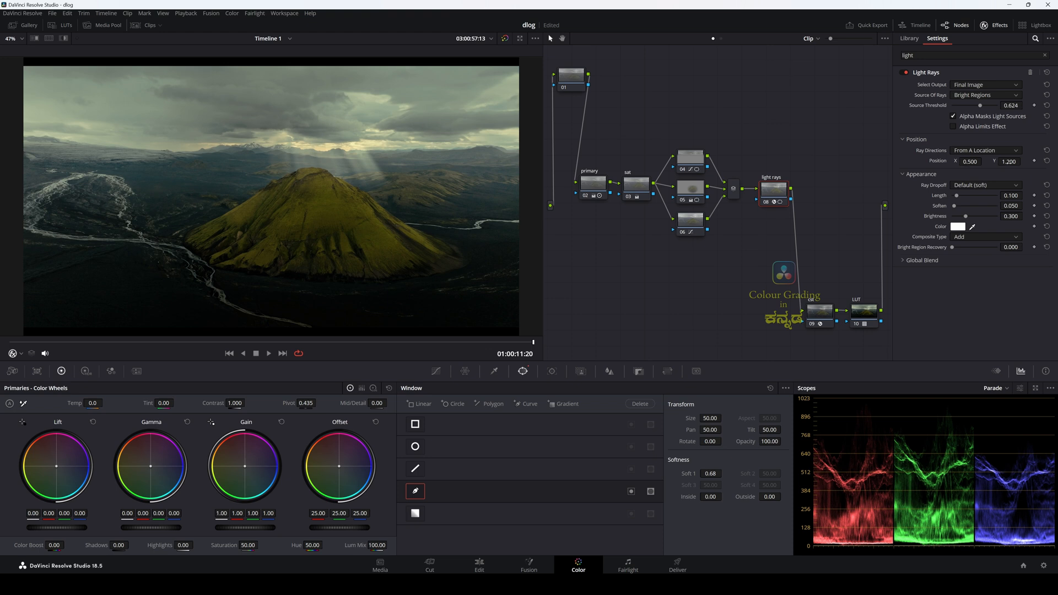
pyautogui.moveTo(1012, 163); pyautogui.dragTo(1022, 162)
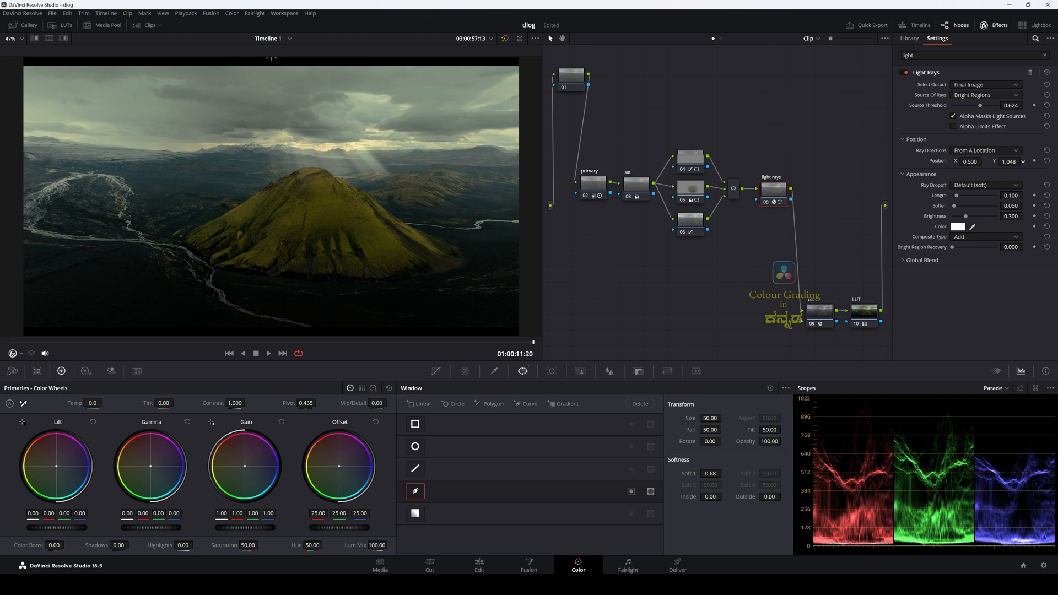
pyautogui.moveTo(271, 58); pyautogui.dragTo(252, 57)
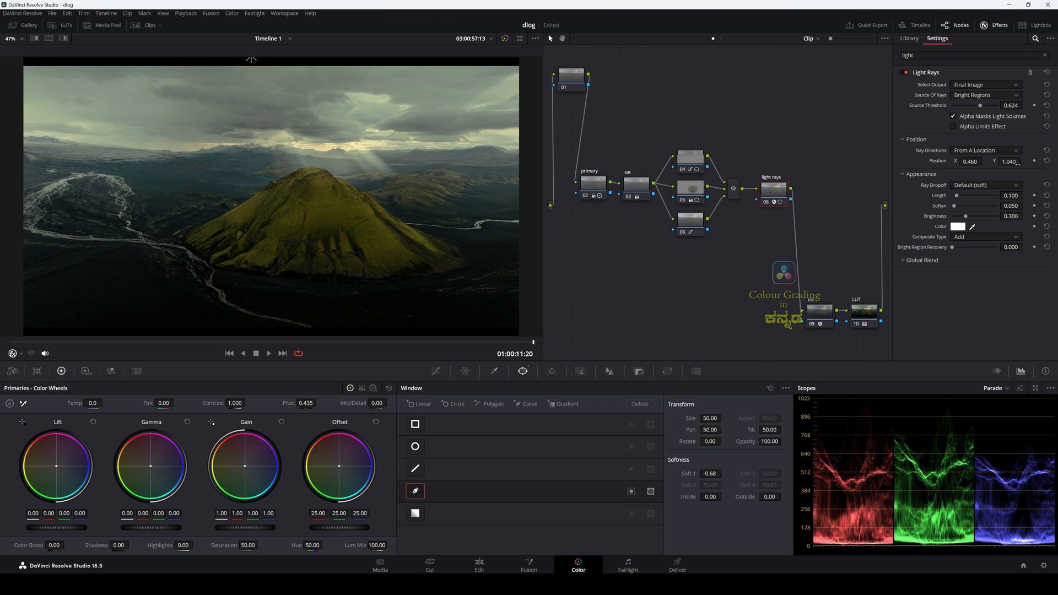
pyautogui.moveTo(1017, 163); pyautogui.dragTo(1011, 164)
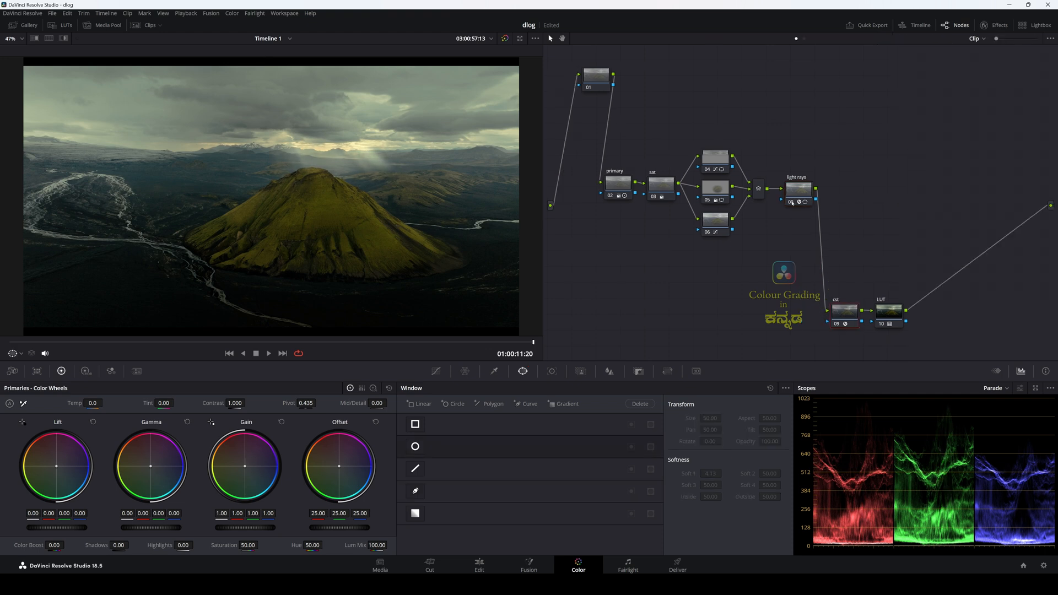
pyautogui.click(792, 203)
pyautogui.click(792, 203)
# Step: Refine the light rays window to Pan 50.18, Tilt 50.06, and set Light Rays Length 0.076, Soften 0.073 and Source Threshold 0.660
pyautogui.click(802, 192)
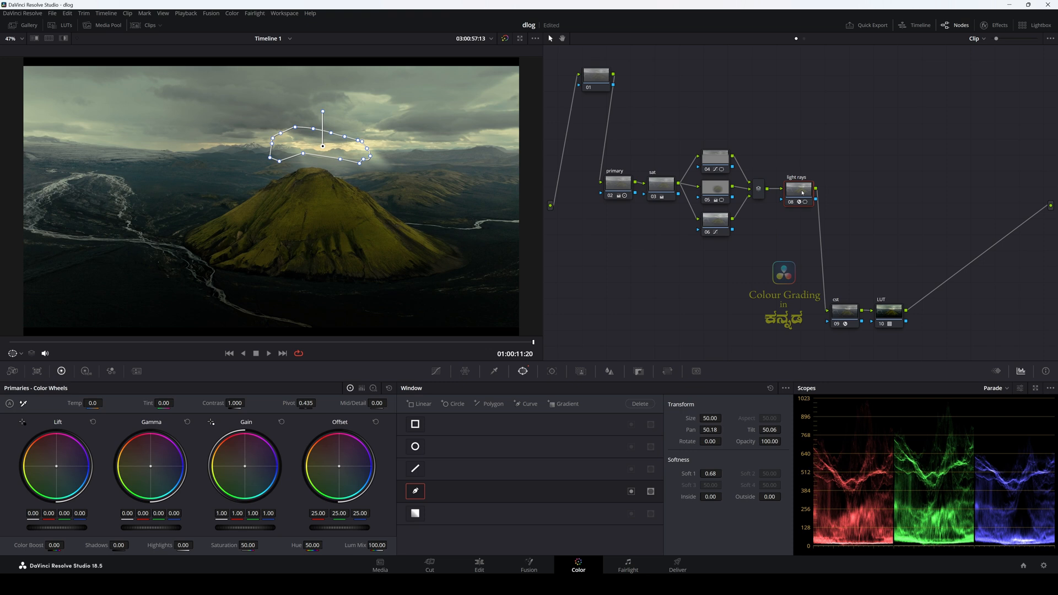
pyautogui.click(847, 325)
pyautogui.click(803, 189)
pyautogui.click(995, 25)
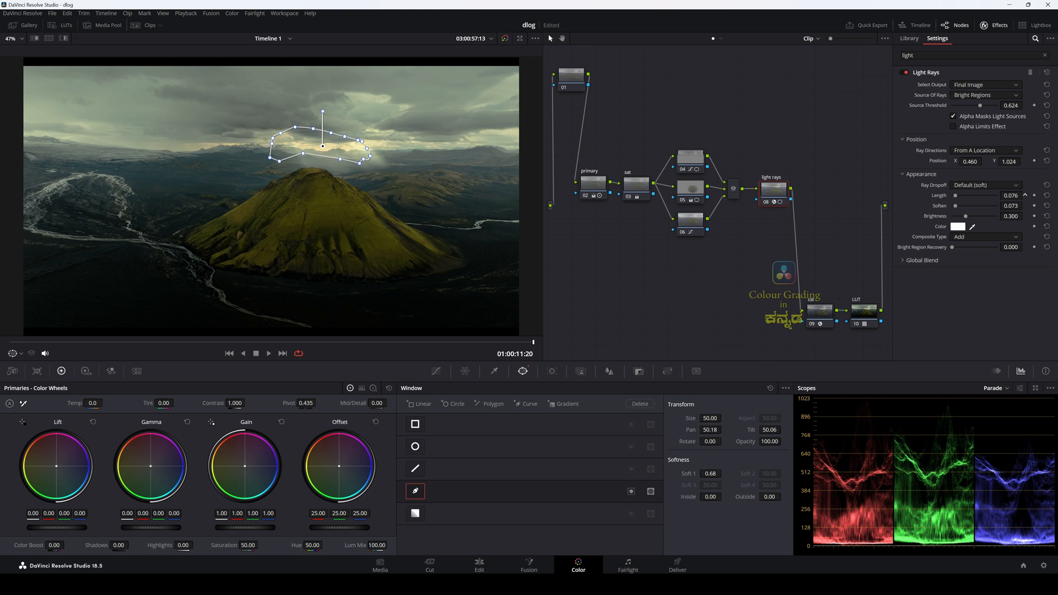
pyautogui.moveTo(980, 108); pyautogui.dragTo(979, 108)
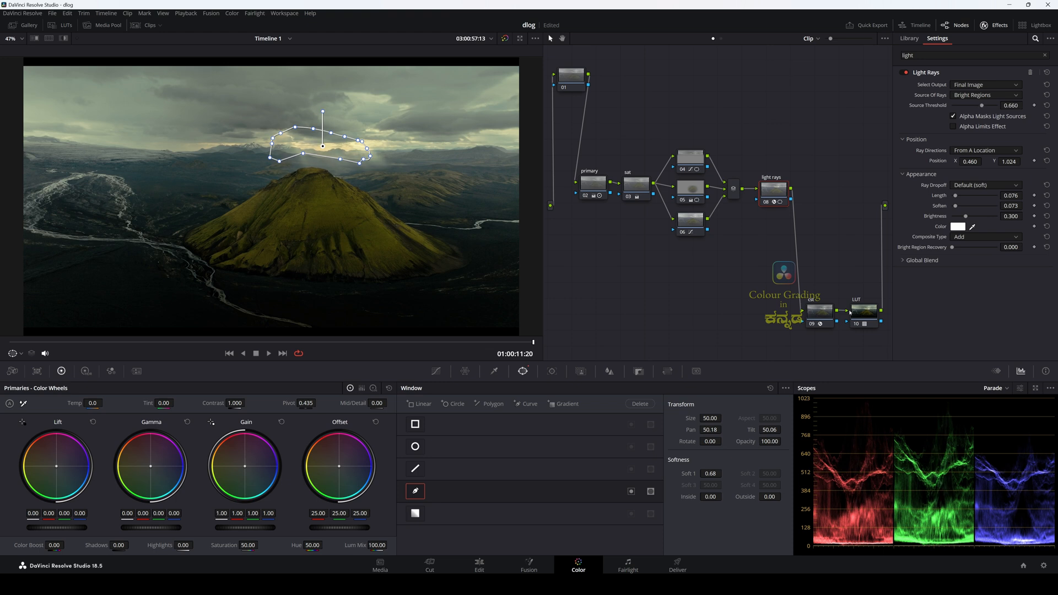
# Step: Check the light rays without the window outline at the earlier frame 01:00:10:14
pyautogui.click(824, 312)
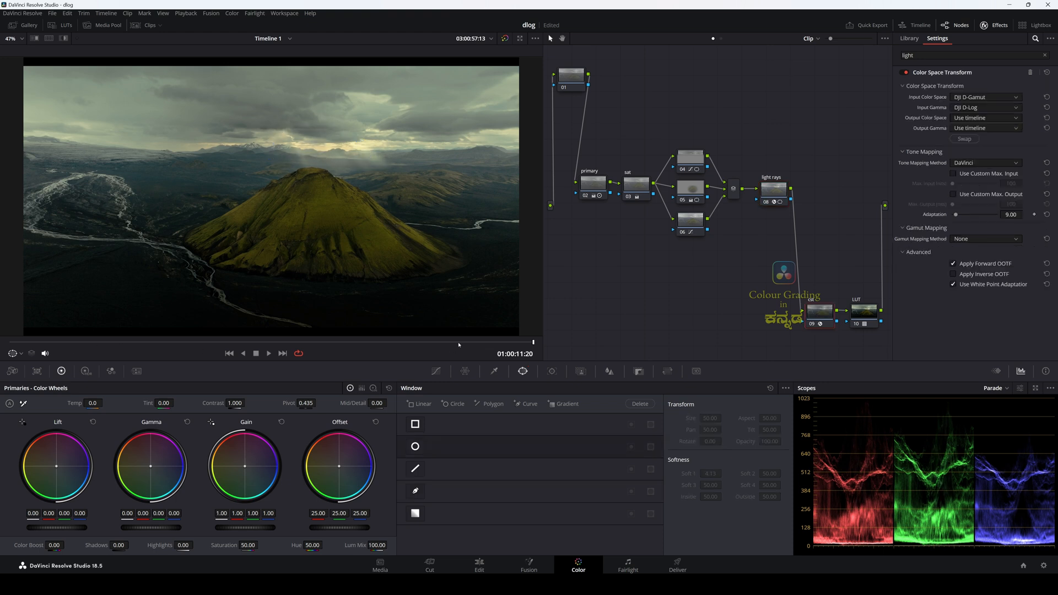
pyautogui.moveTo(532, 342); pyautogui.dragTo(478, 342)
pyautogui.click(694, 224)
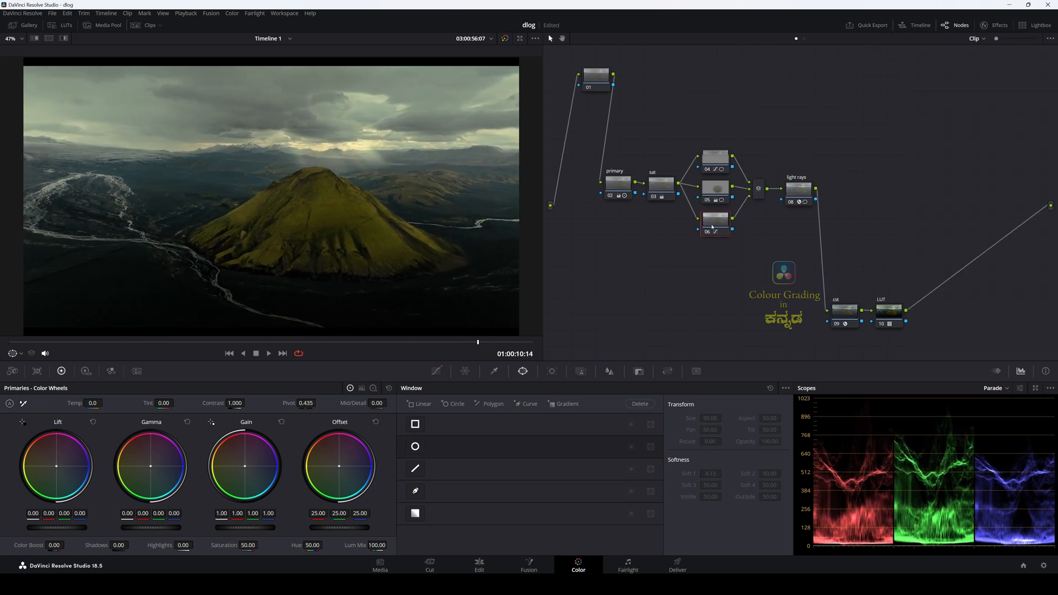
# Step: Add a serial node after the light rays node and a fourth layer node below node 06
pyautogui.click(807, 190)
pyautogui.hotkey('alt', 's')
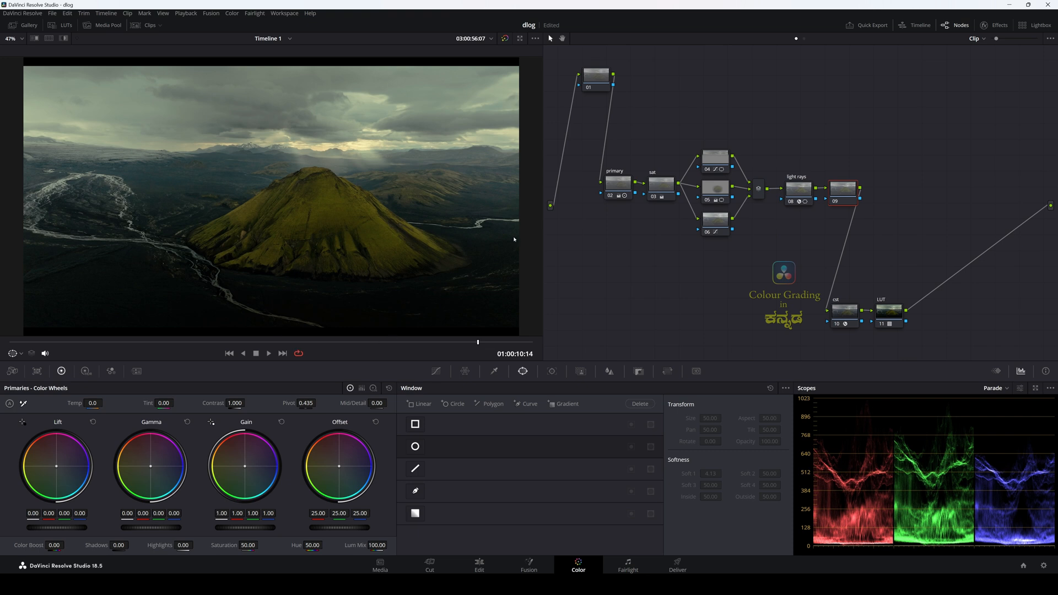
pyautogui.click(715, 225)
pyautogui.hotkey('alt', 'p')
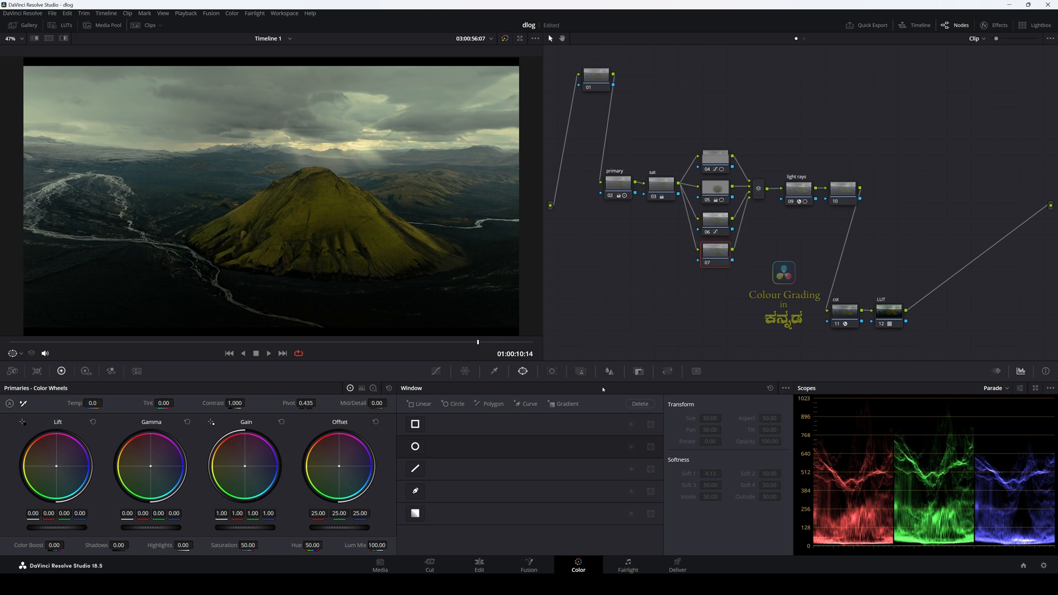
# Step: Add an upward gradient window over the foreground on node 07 at Pan 50.14, Tilt 39.90, Rotate -178.81, Soft 1 5.33, checking it in highlight view
pyautogui.click(564, 404)
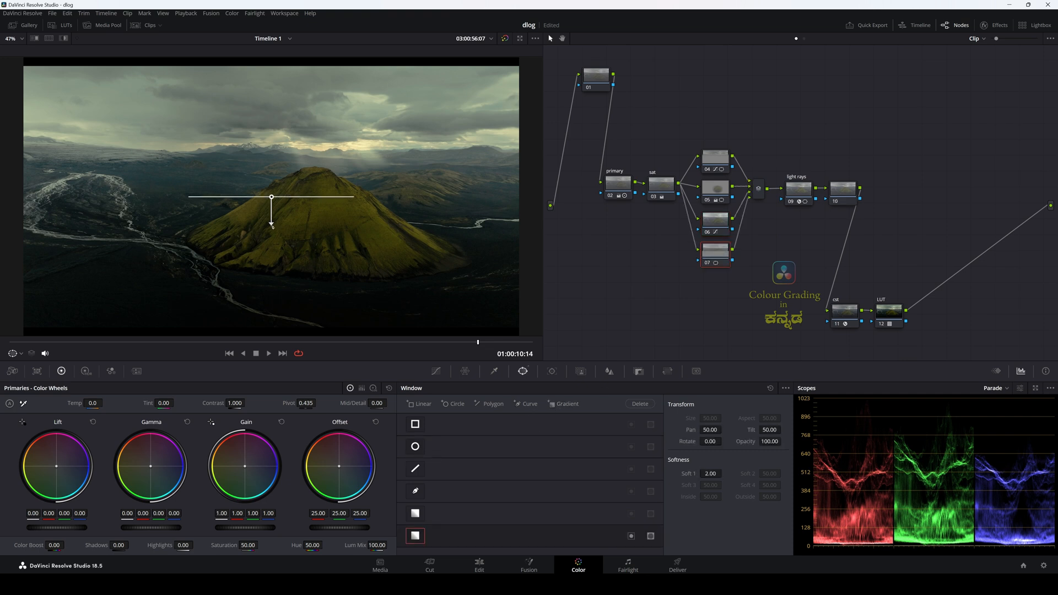
pyautogui.moveTo(272, 226); pyautogui.dragTo(272, 113)
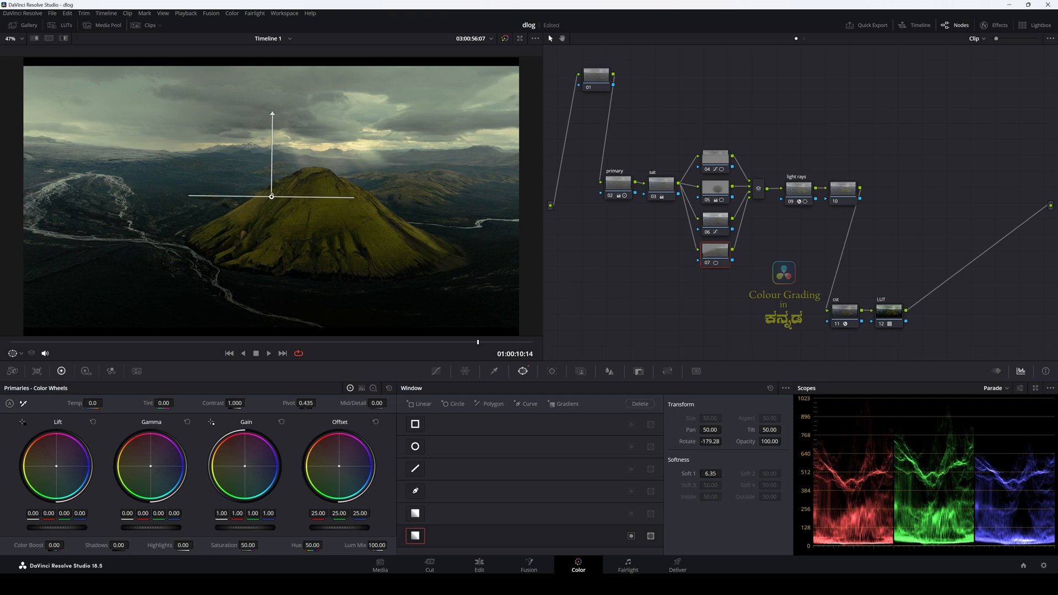
pyautogui.moveTo(270, 202); pyautogui.dragTo(275, 306)
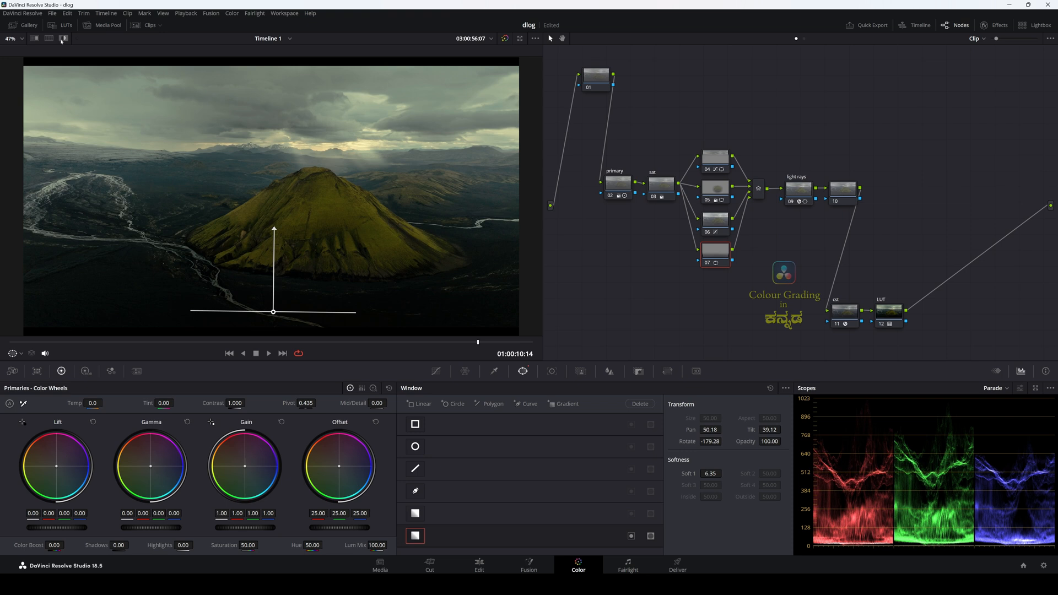
pyautogui.hotkey('shift', 'h')
pyautogui.moveTo(272, 321); pyautogui.dragTo(271, 312)
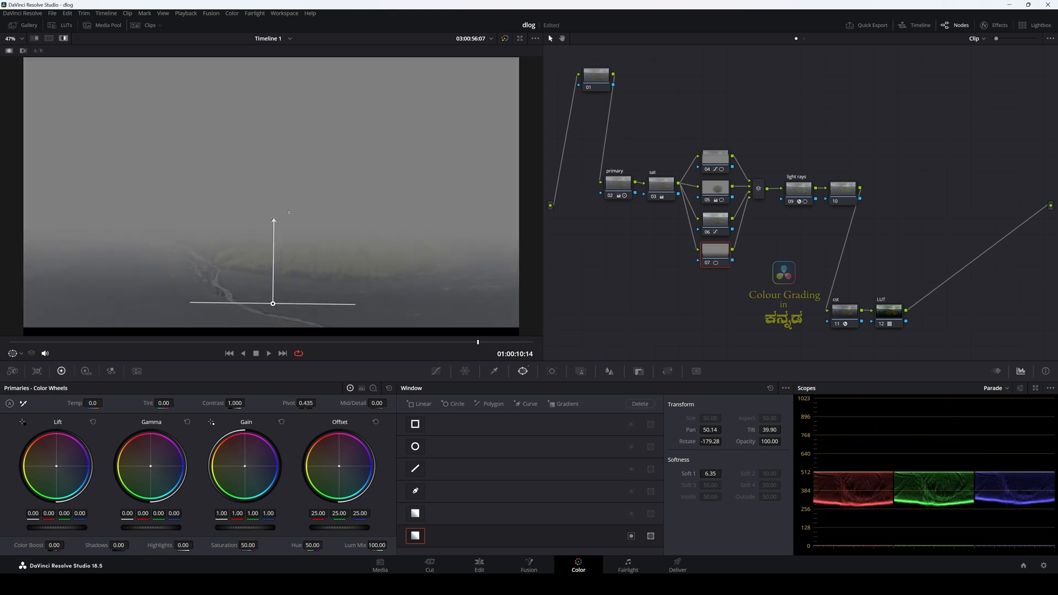
pyautogui.moveTo(273, 222); pyautogui.dragTo(274, 243)
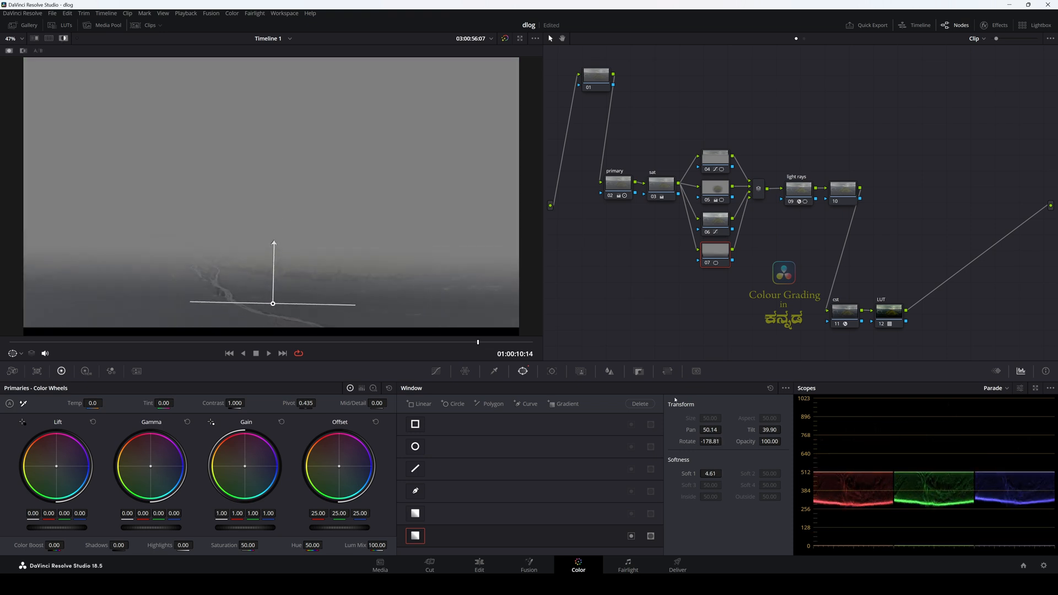
pyautogui.moveTo(711, 474); pyautogui.dragTo(724, 473)
pyautogui.click(63, 38)
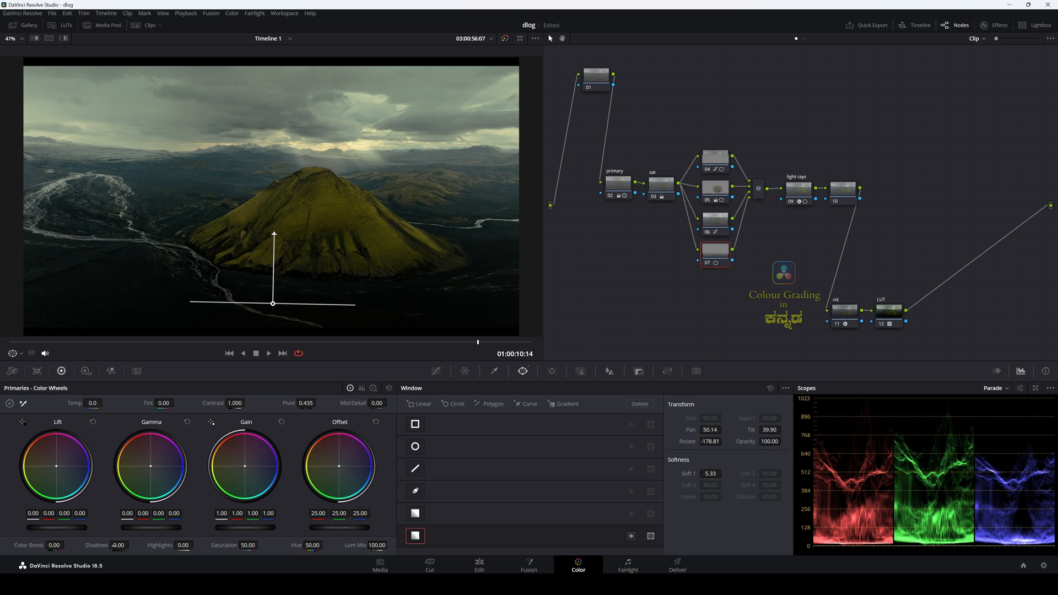
# Step: Lift the foreground on node 07 with Shadows at 24.00 and view it without the window outline
pyautogui.moveTo(118, 544); pyautogui.dragTo(131, 545)
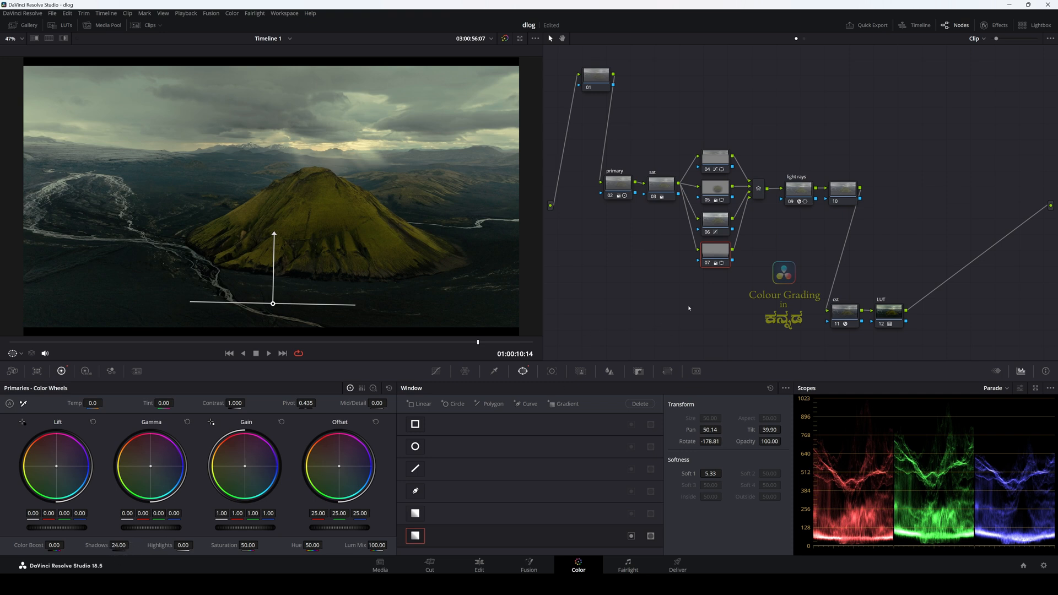
pyautogui.click(843, 188)
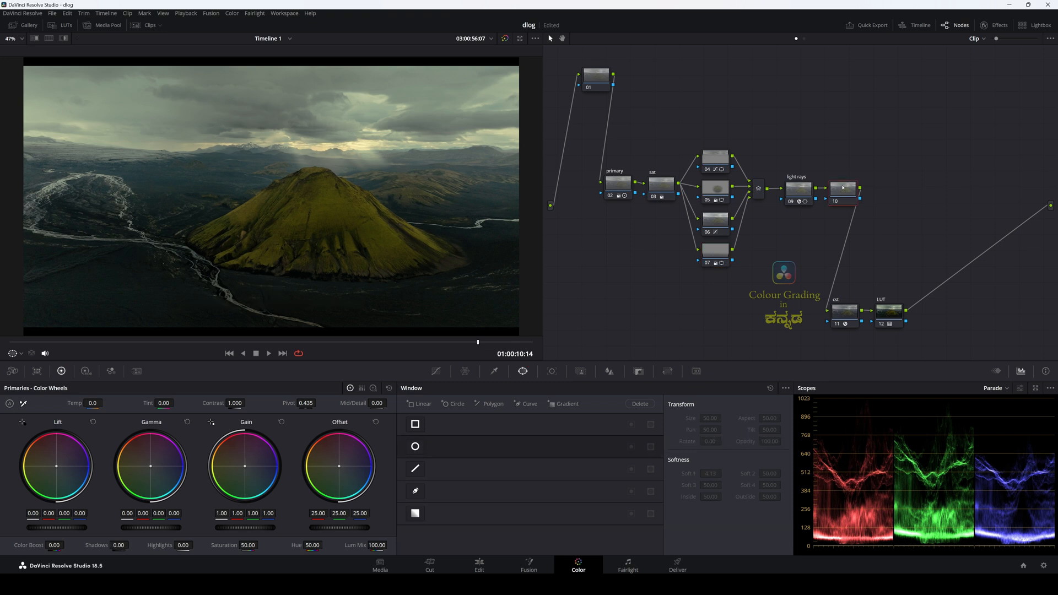
# Step: Compare the frame with node 07 off and on, and reduce its Shadows to 17.00
pyautogui.click(709, 263)
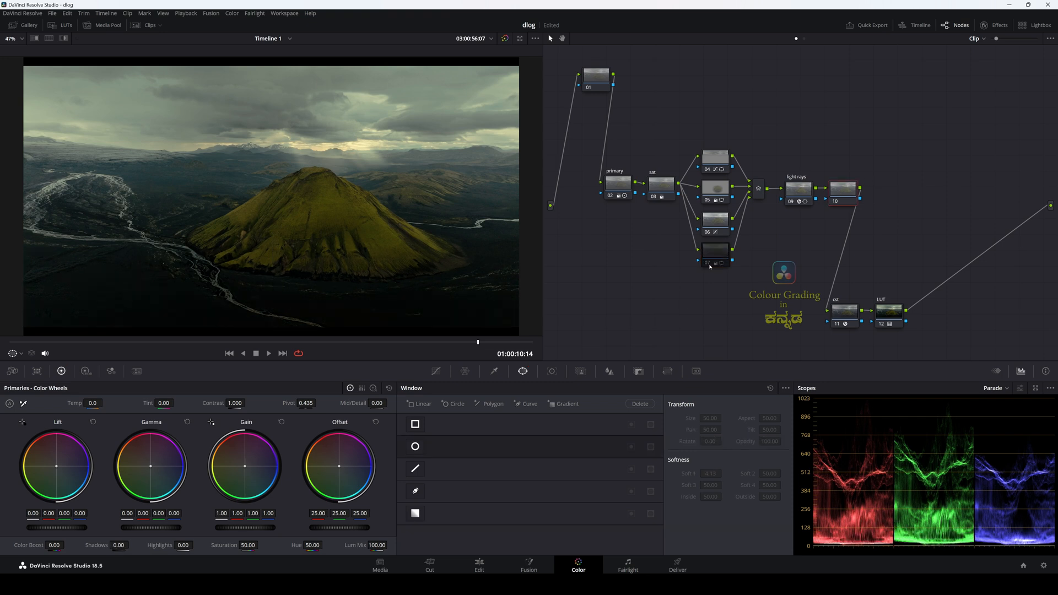
pyautogui.click(709, 264)
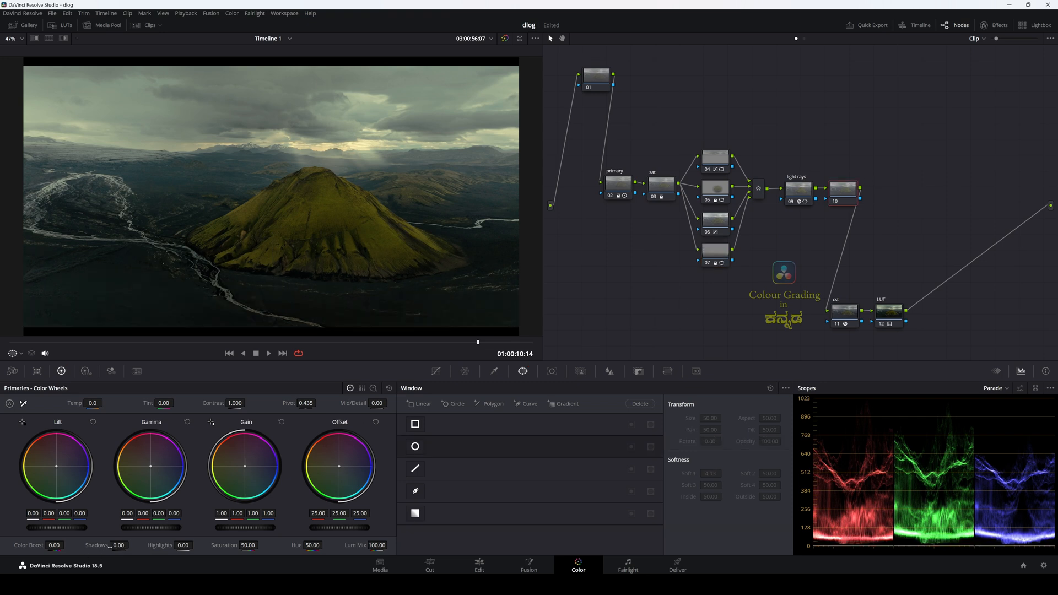
pyautogui.click(715, 251)
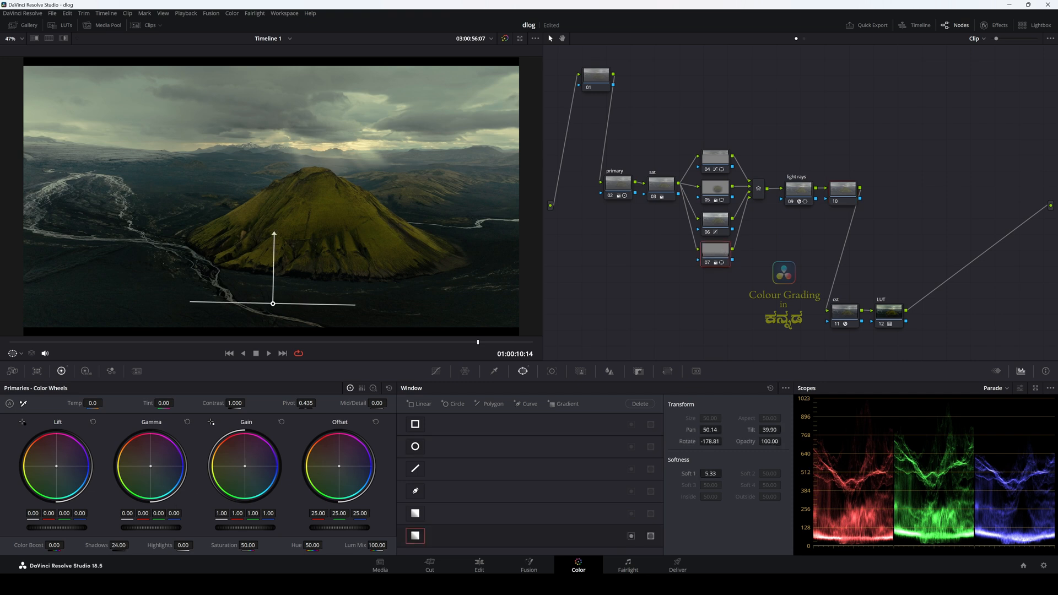
pyautogui.moveTo(118, 546); pyautogui.dragTo(110, 545)
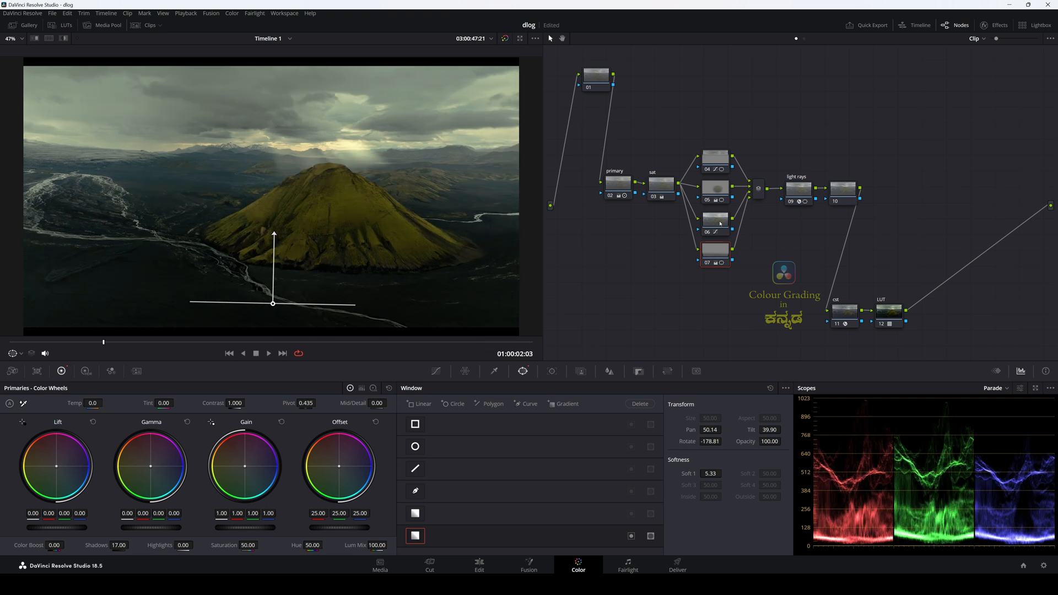
# Step: Add a fifth layer node below node 07 with a diagonal gradient window over the upper-left landscape at Pan 34.00, Tilt 56.66, Rotate -45.67
pyautogui.hotkey('alt', 'p')
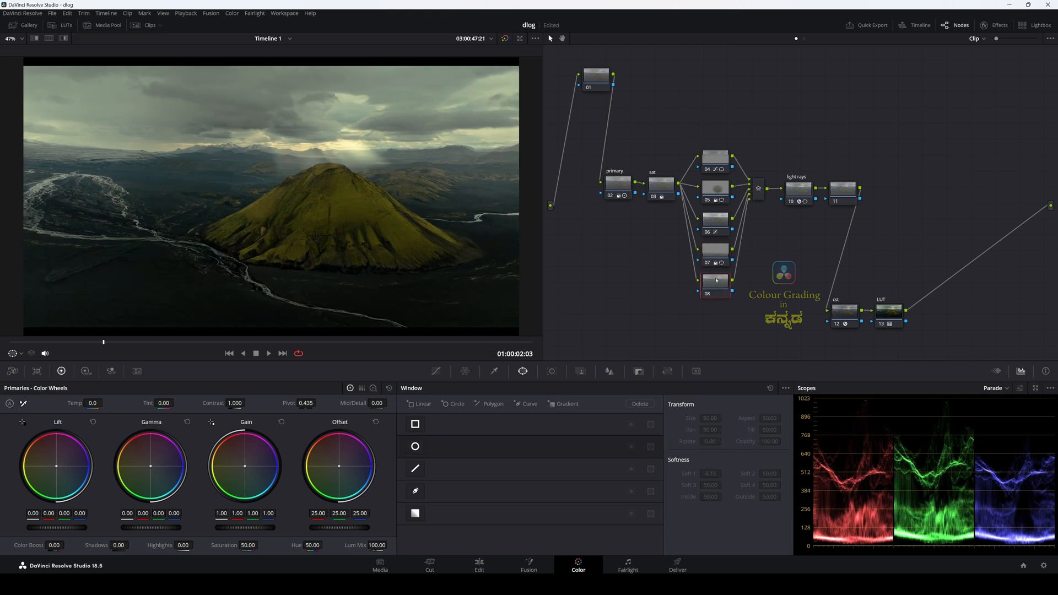
pyautogui.click(551, 403)
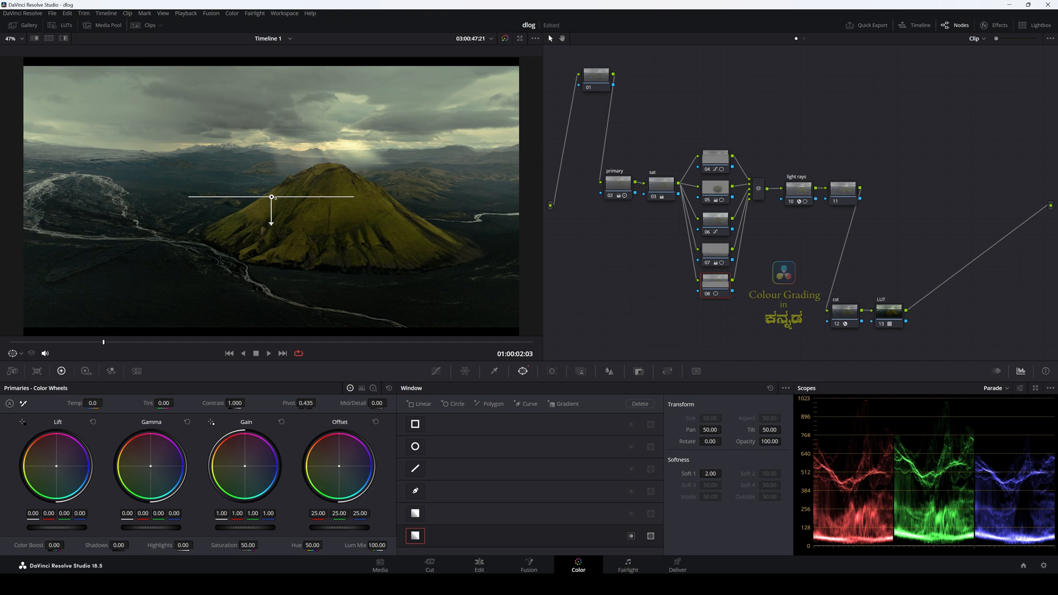
pyautogui.moveTo(271, 197); pyautogui.dragTo(189, 195)
pyautogui.moveTo(103, 112); pyautogui.dragTo(102, 127)
# Step: Darken the windowed corner on node 08 by slightly lowering the custom curve just above its midpoint, and compare the node off and on
pyautogui.click(436, 370)
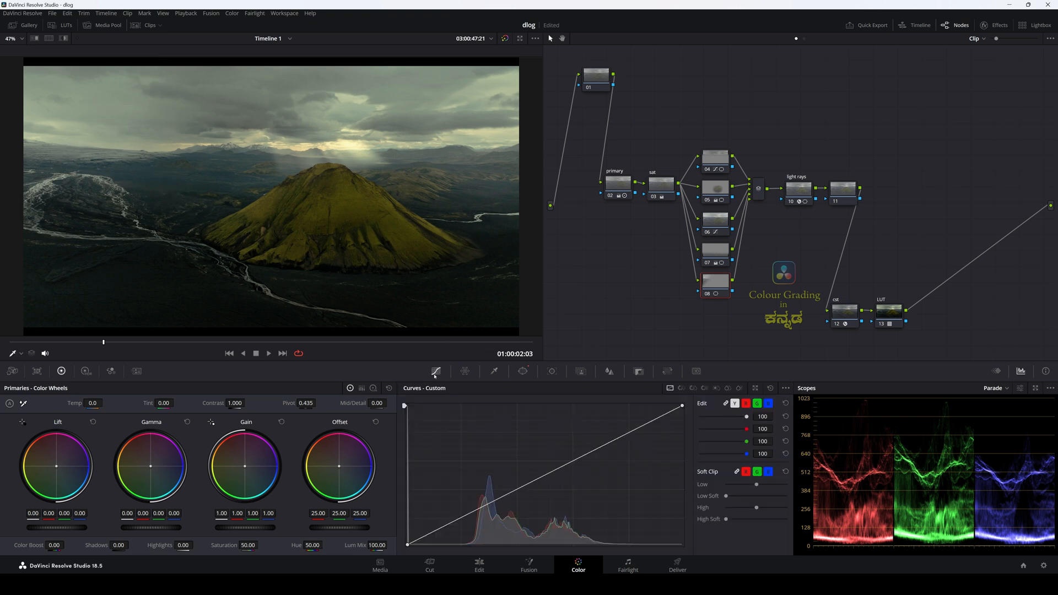
pyautogui.moveTo(557, 469); pyautogui.dragTo(562, 475)
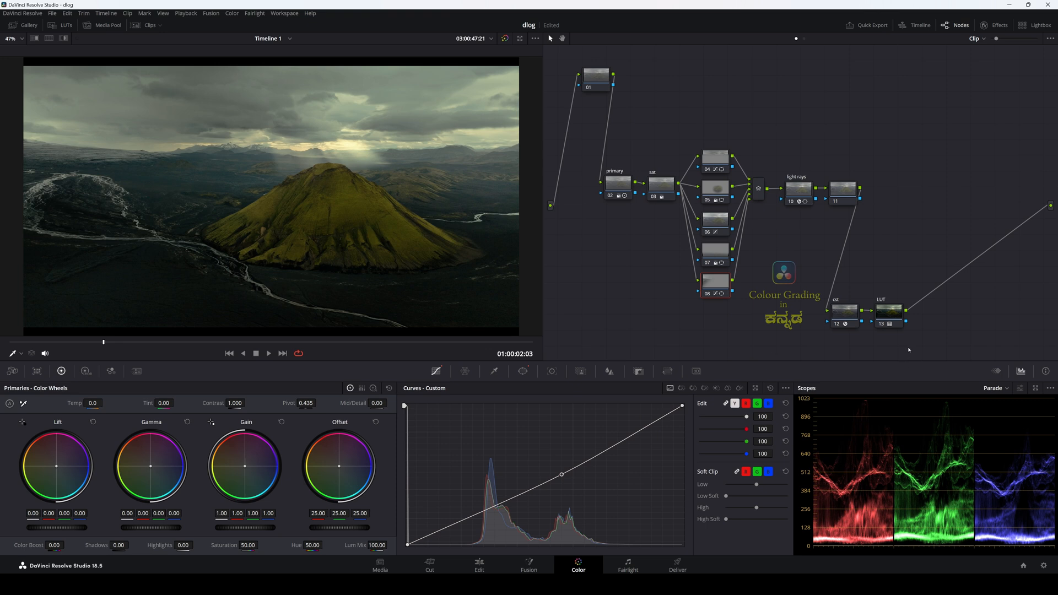
pyautogui.click(708, 295)
pyautogui.click(708, 295)
# Step: Soften the node 08 gradient window to Soft 1 11.08 and check the image without the window outline
pyautogui.click(523, 371)
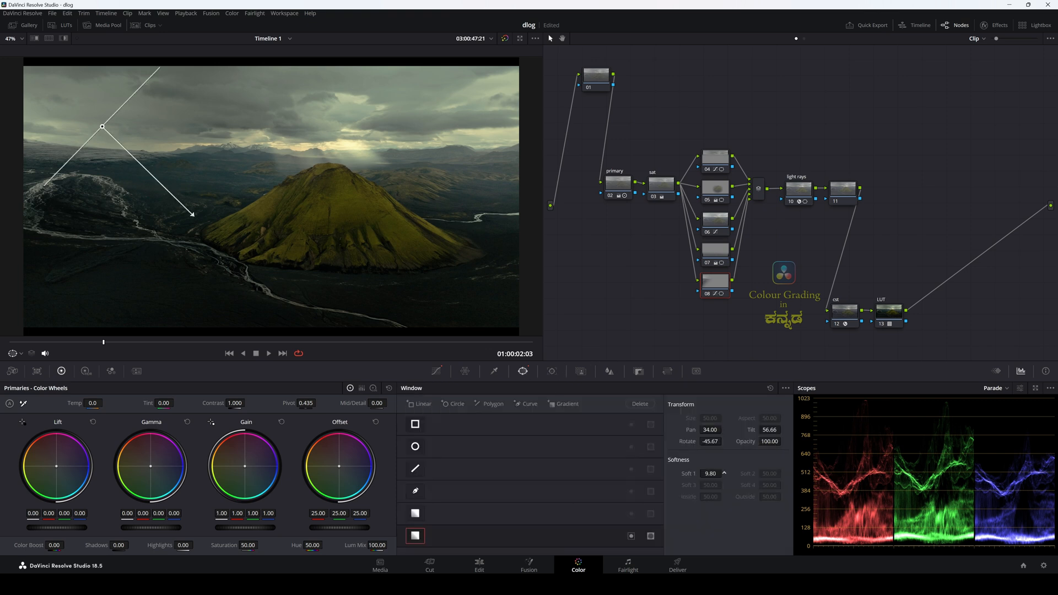
pyautogui.moveTo(711, 474); pyautogui.dragTo(735, 477)
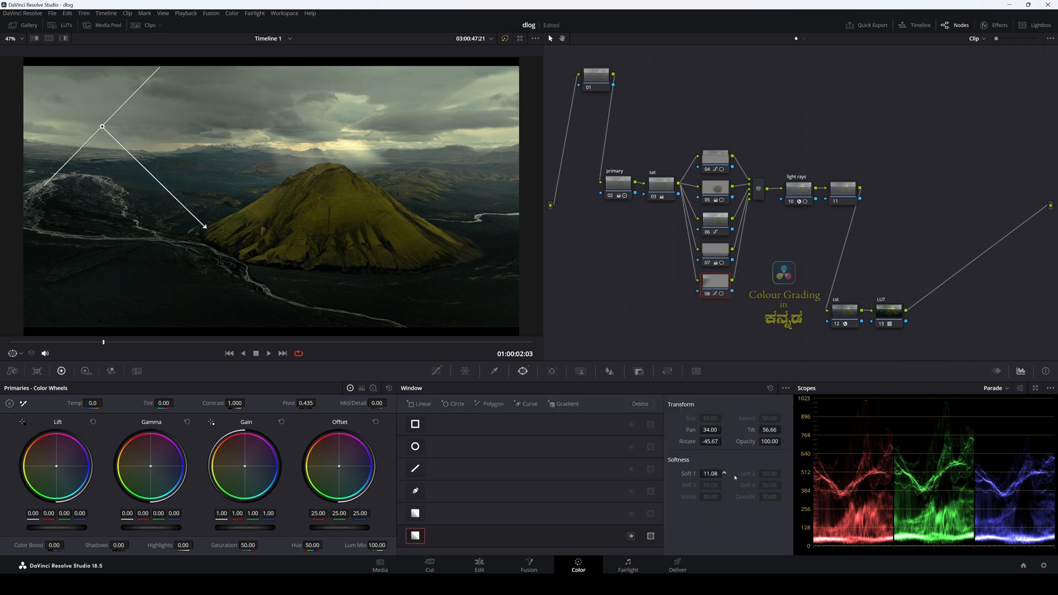
pyautogui.click(851, 195)
pyautogui.click(725, 282)
pyautogui.click(847, 190)
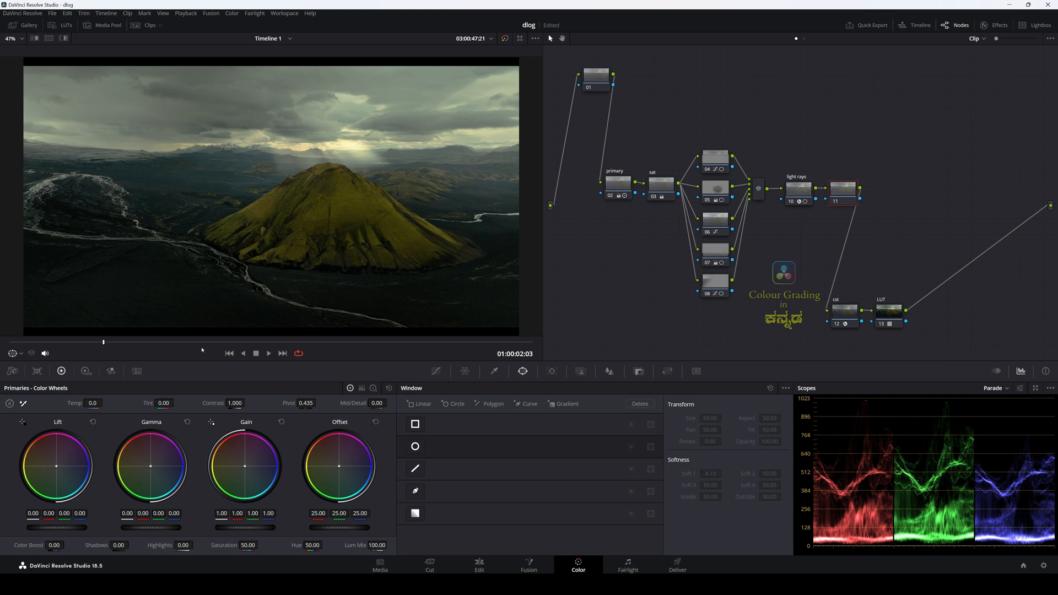
# Step: At frame 01:00:09:03, label node 11 "global" and shift its Offset toward blue at 24.26, 24.60, 26.65
pyautogui.moveTo(113, 345); pyautogui.dragTo(415, 342)
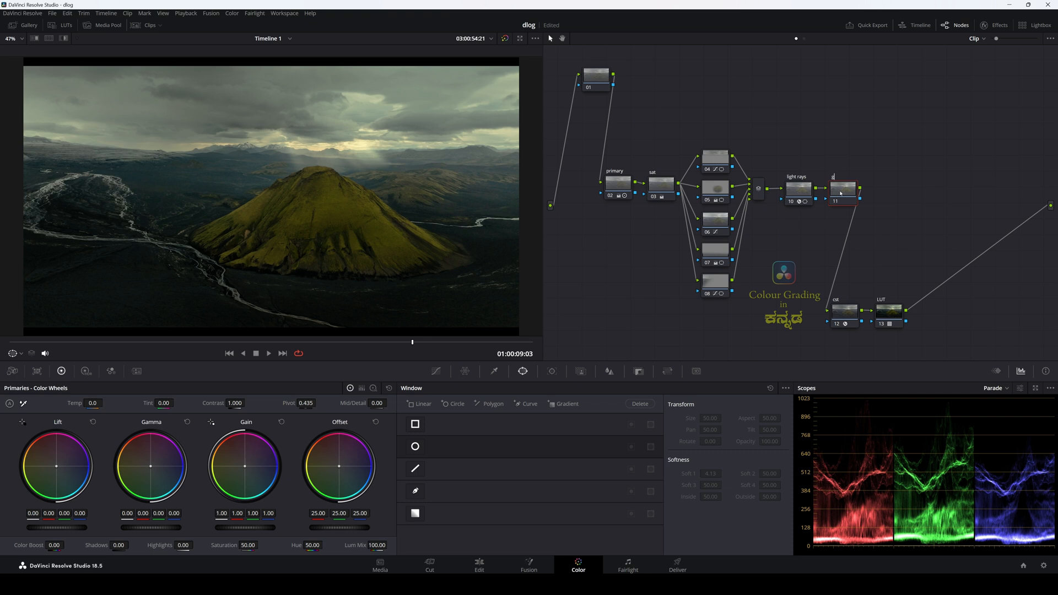
pyautogui.write('lobal')
pyautogui.moveTo(340, 468); pyautogui.dragTo(346, 468)
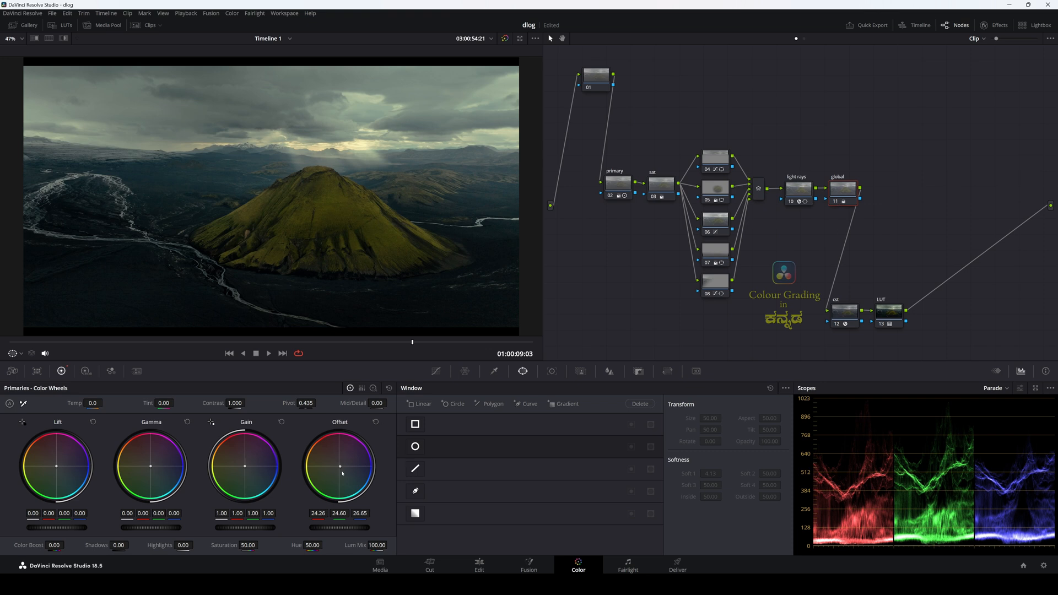
# Step: Compare the image with the global node off and on, and review it at frame 01:00:06:05
pyautogui.click(836, 201)
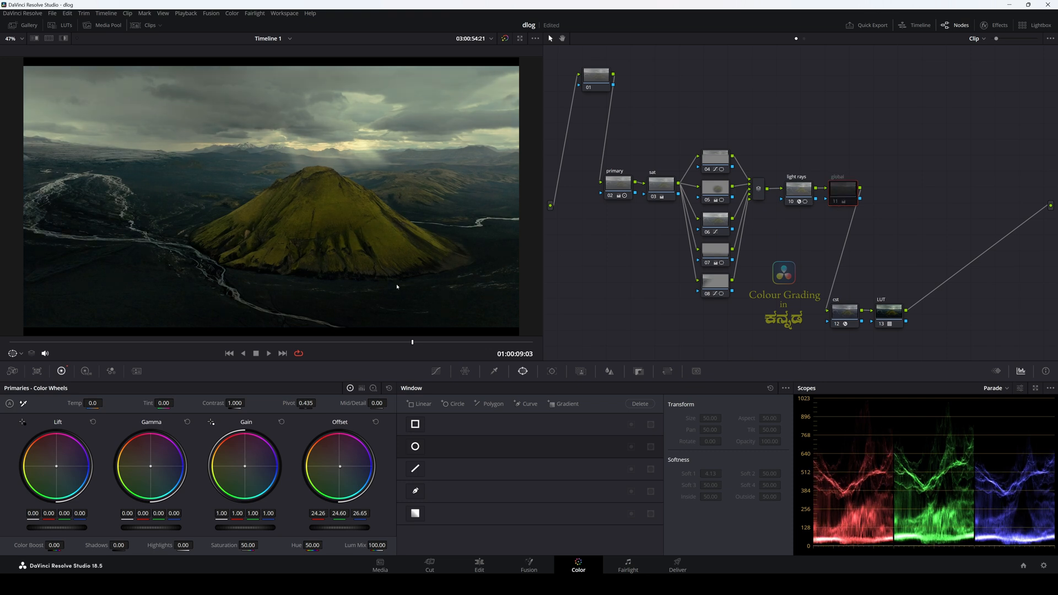
pyautogui.click(836, 203)
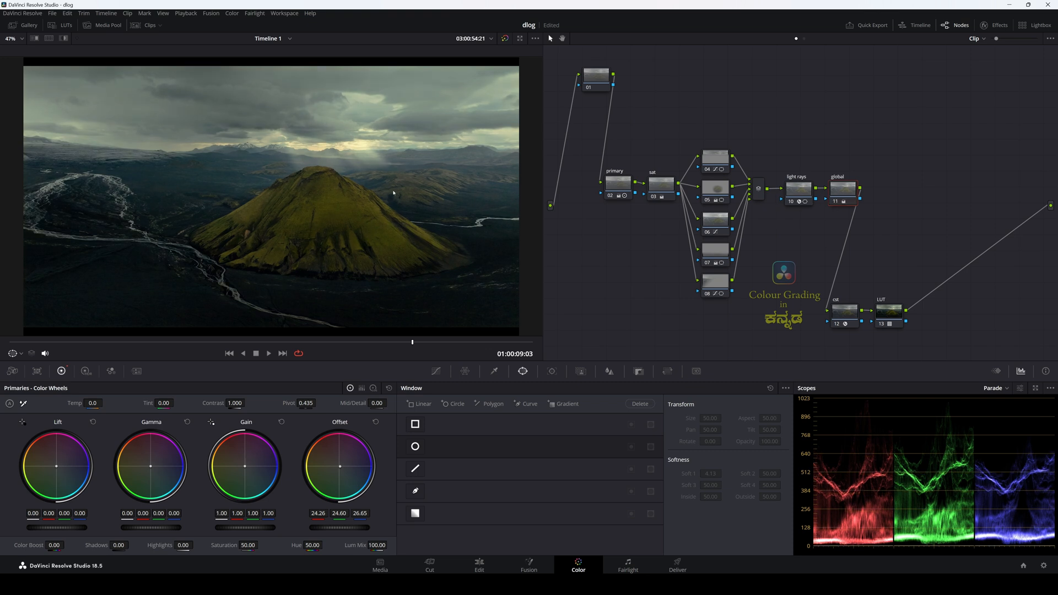
pyautogui.moveTo(414, 342); pyautogui.dragTo(285, 344)
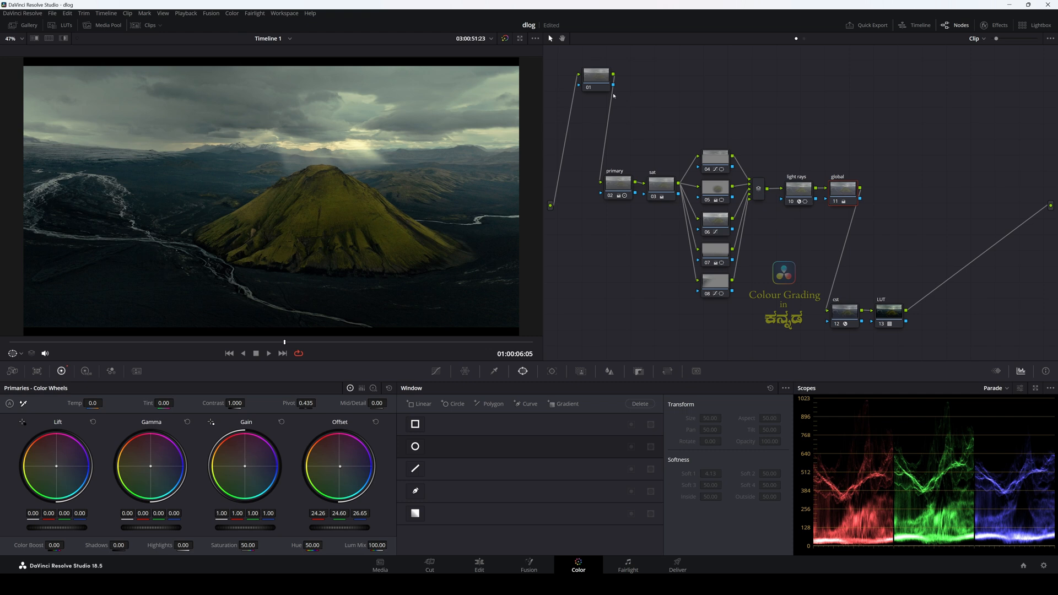
# Step: Move node 01 slightly down in the node graph and label it "NR"
pyautogui.moveTo(601, 80); pyautogui.dragTo(594, 100)
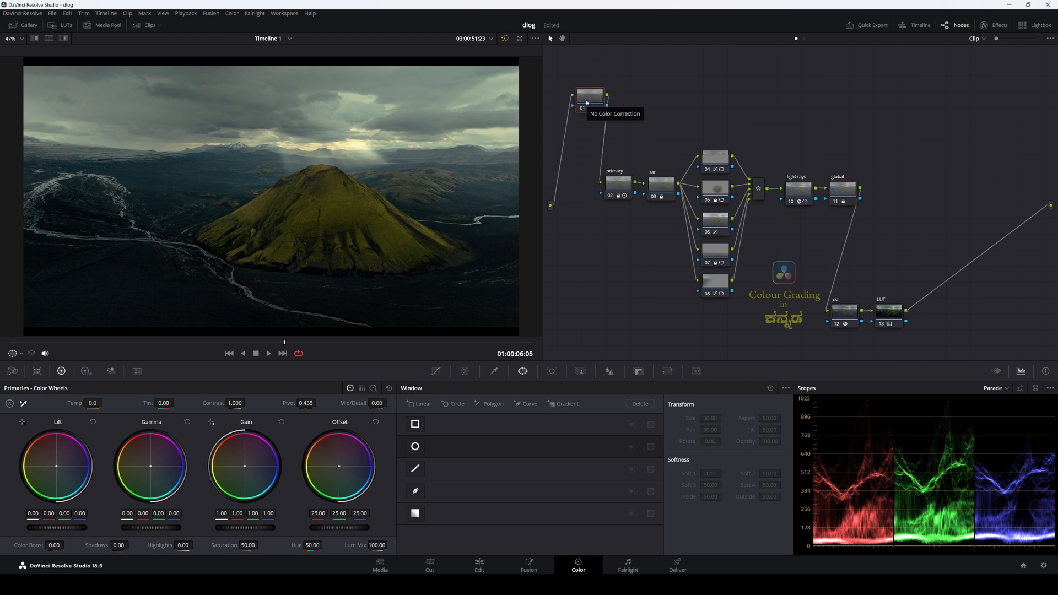
pyautogui.press('F2')
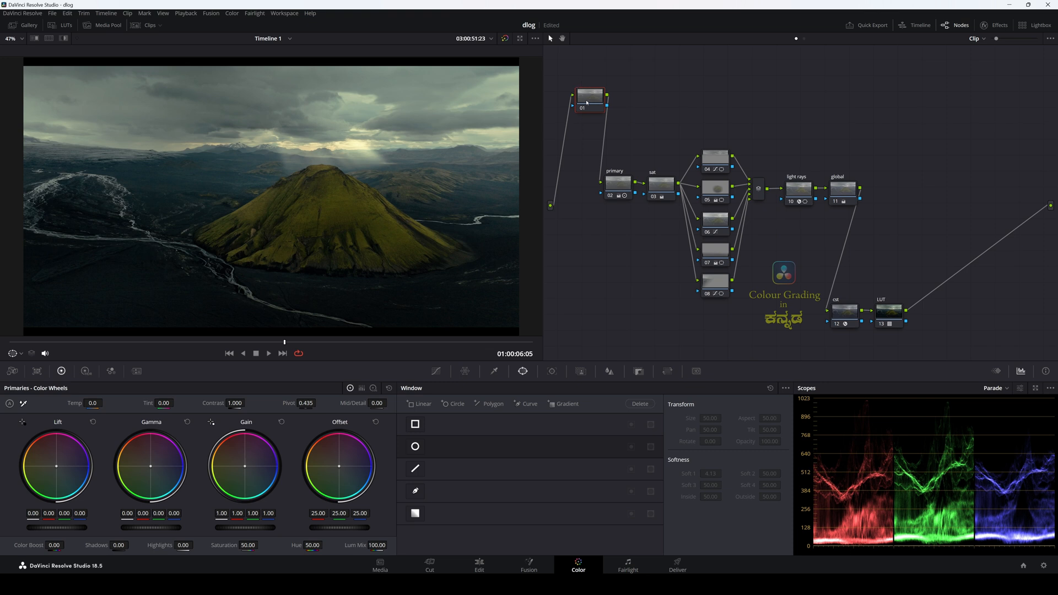
pyautogui.write('NR')
pyautogui.press('Return')
# Step: Set the Temporal NR to 3 frames in the NR node's motion effects
pyautogui.click(135, 372)
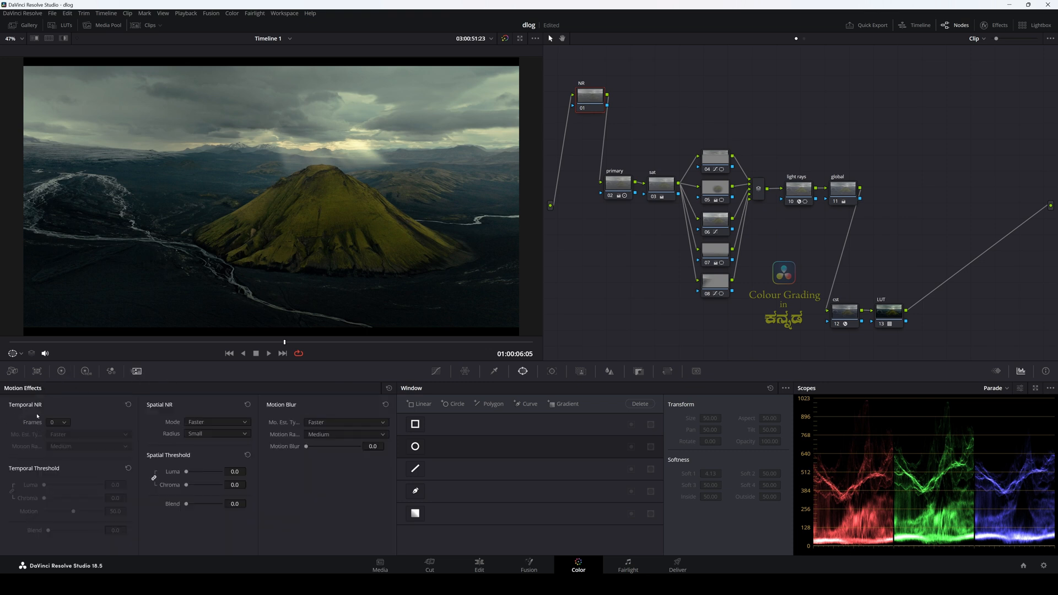
pyautogui.click(63, 426)
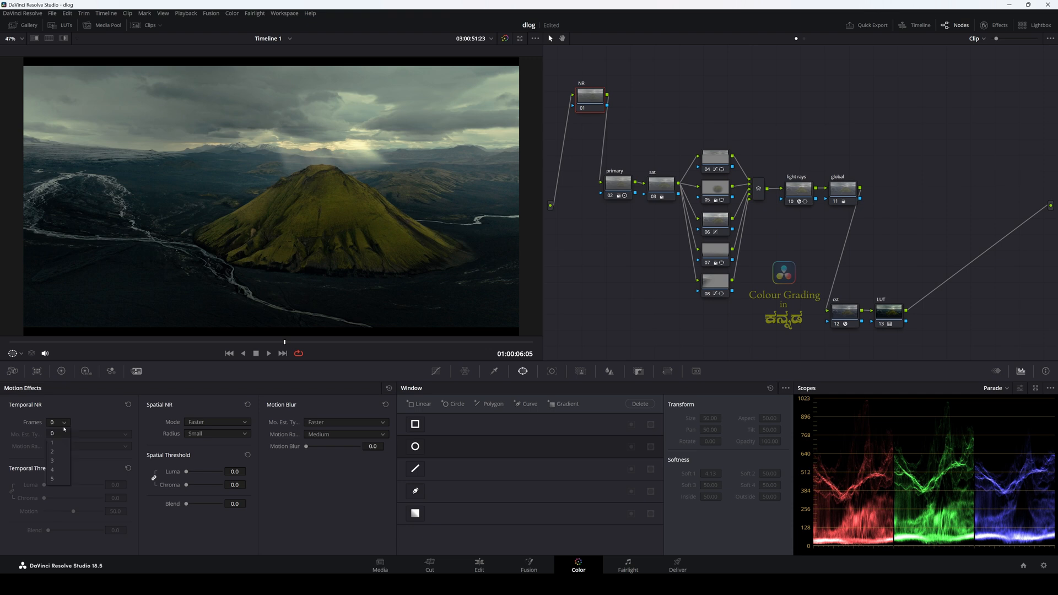
pyautogui.click(58, 461)
# Step: Set the NR node's temporal Luma and Chroma thresholds to 3.0 and spatial Chroma to 3.2, checking the noise reduction on the mountain close up
pyautogui.scroll(10, 347, 255)
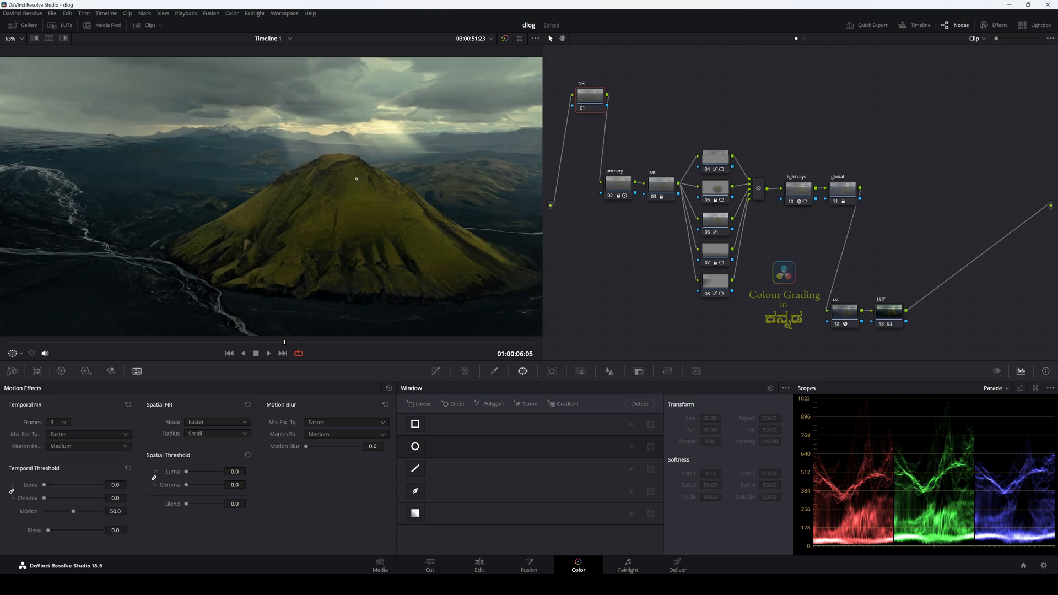
pyautogui.scroll(5, 348, 255)
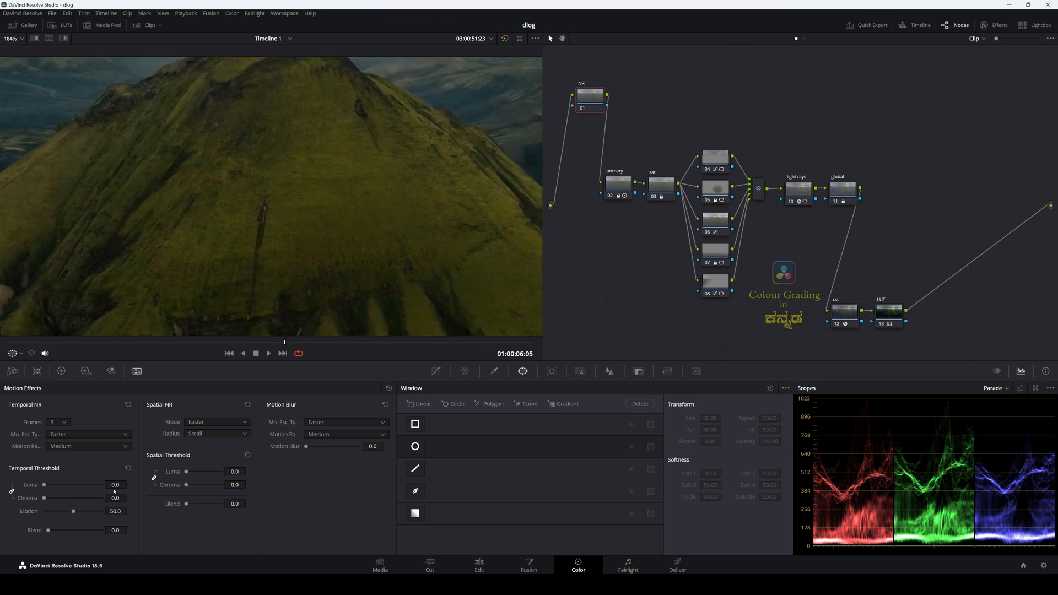
pyautogui.moveTo(122, 485); pyautogui.dragTo(130, 485)
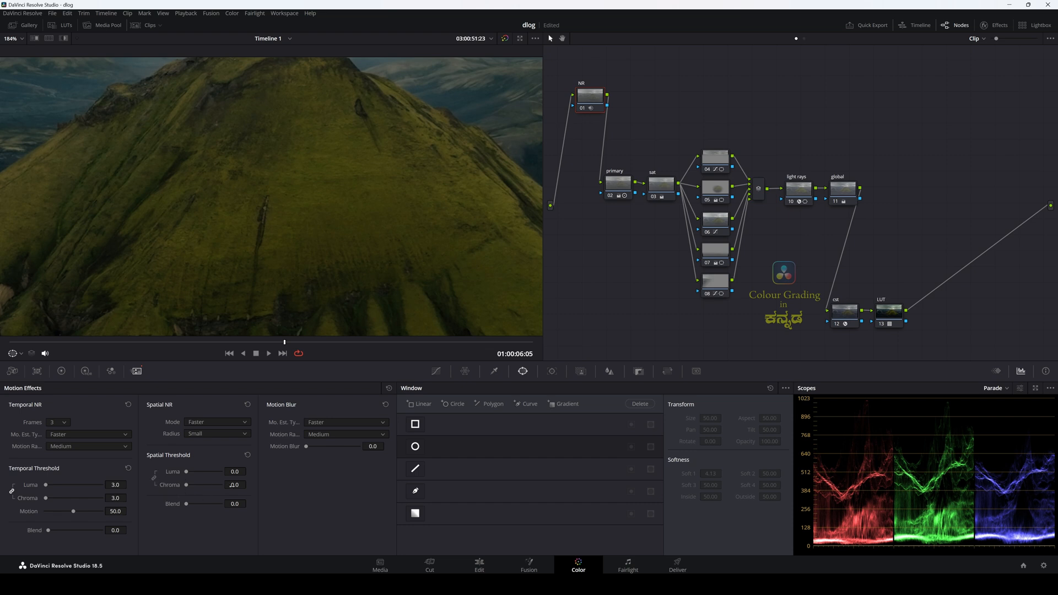
pyautogui.moveTo(186, 485); pyautogui.dragTo(187, 484)
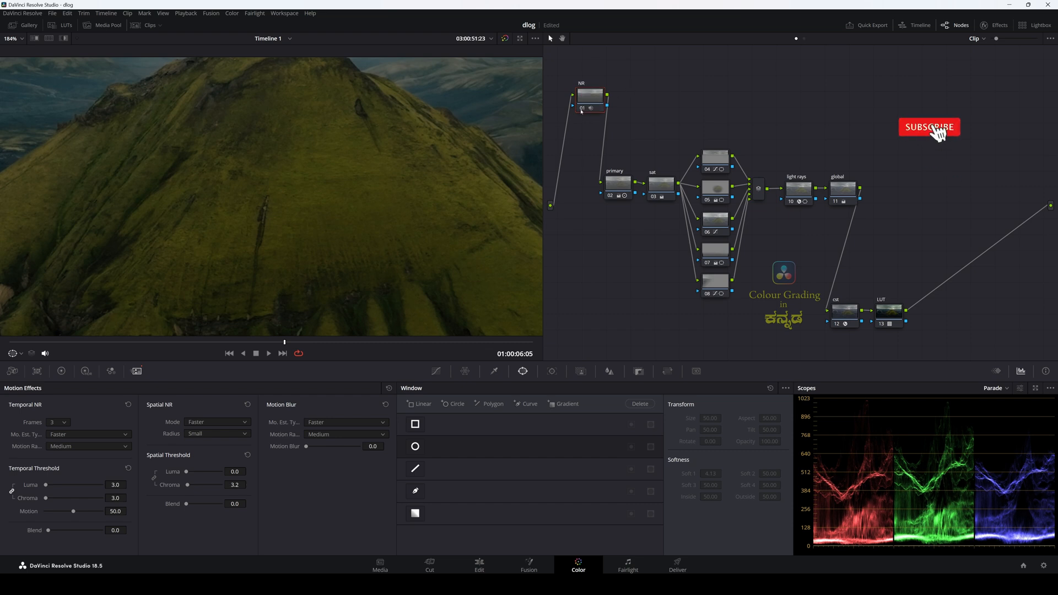
pyautogui.click(581, 110)
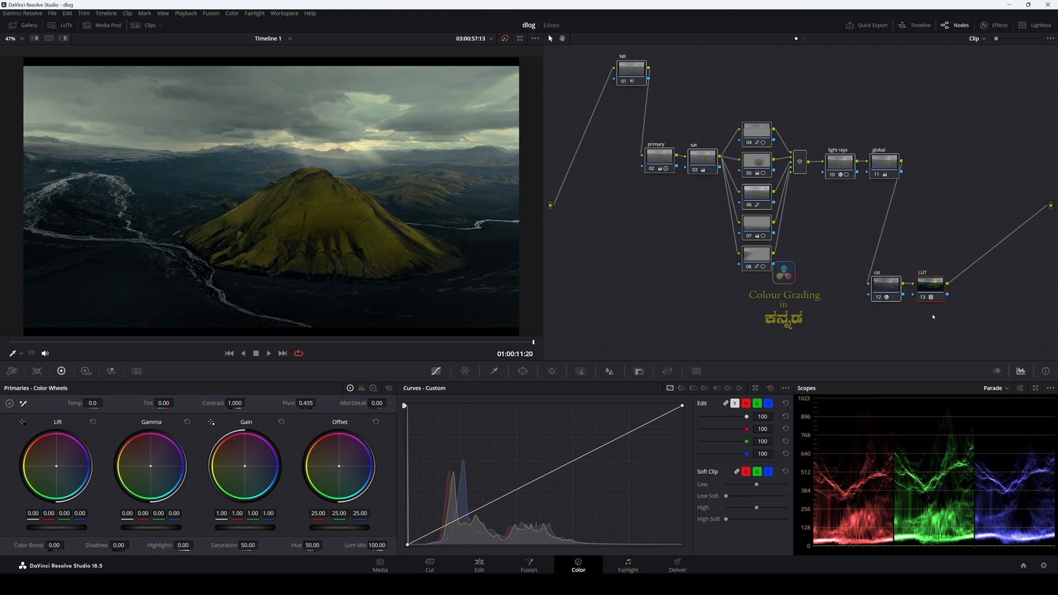
# Step: Compare the original flat footage with the full grade by switching all nodes off and on repeatedly
pyautogui.hotkey('alt', 'd')
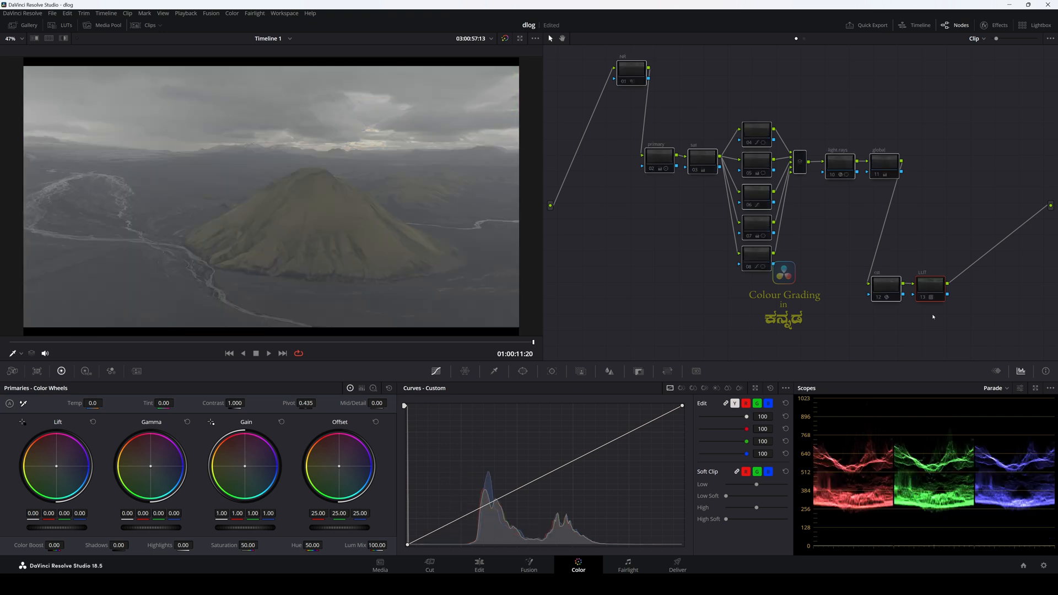
pyautogui.hotkey('alt', 'd')
pyautogui.hotkey('alt', 'd')
pyautogui.hotkey('alt', 'd')
pyautogui.hotkey('alt', 'd')
pyautogui.hotkey('alt', 'd')
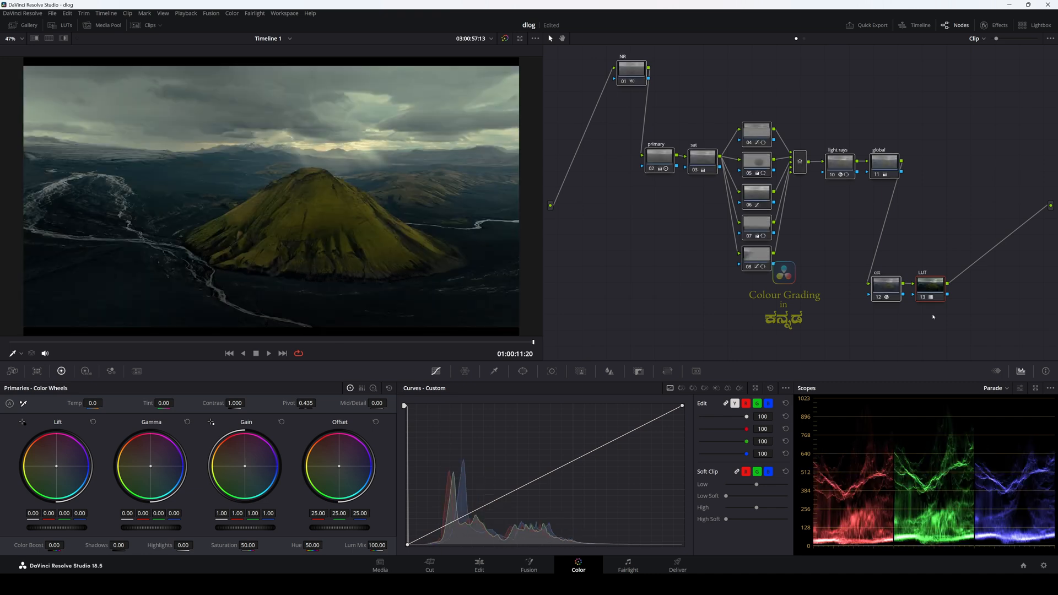